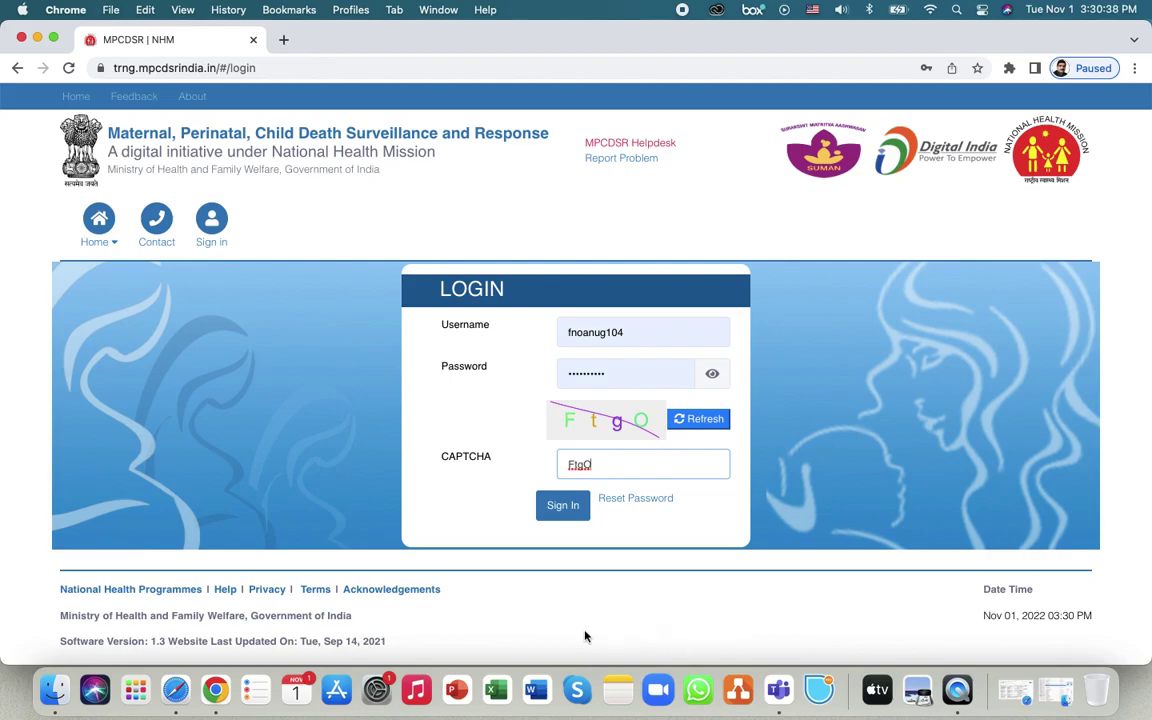
Sign in to the portal and start a Form 4 maternal death review for the fourth listed case, the first one without a review.
{"action": "left_click", "coordinate": [563, 507]}
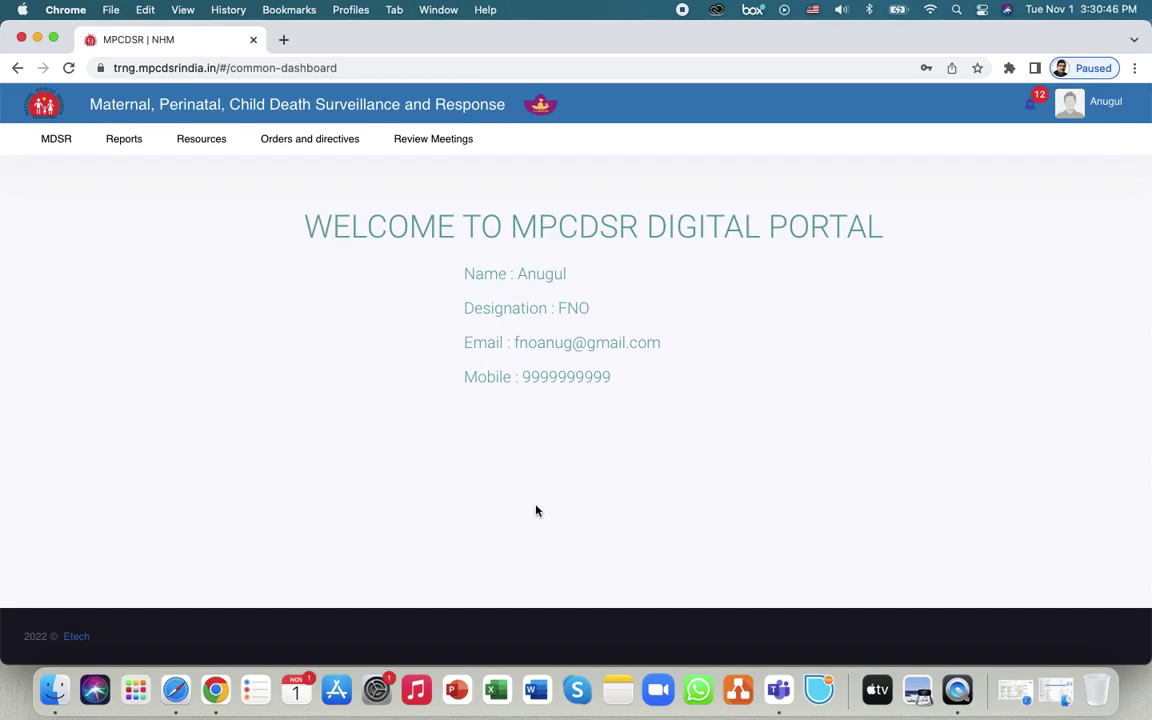
{"action": "left_click", "coordinate": [57, 144]}
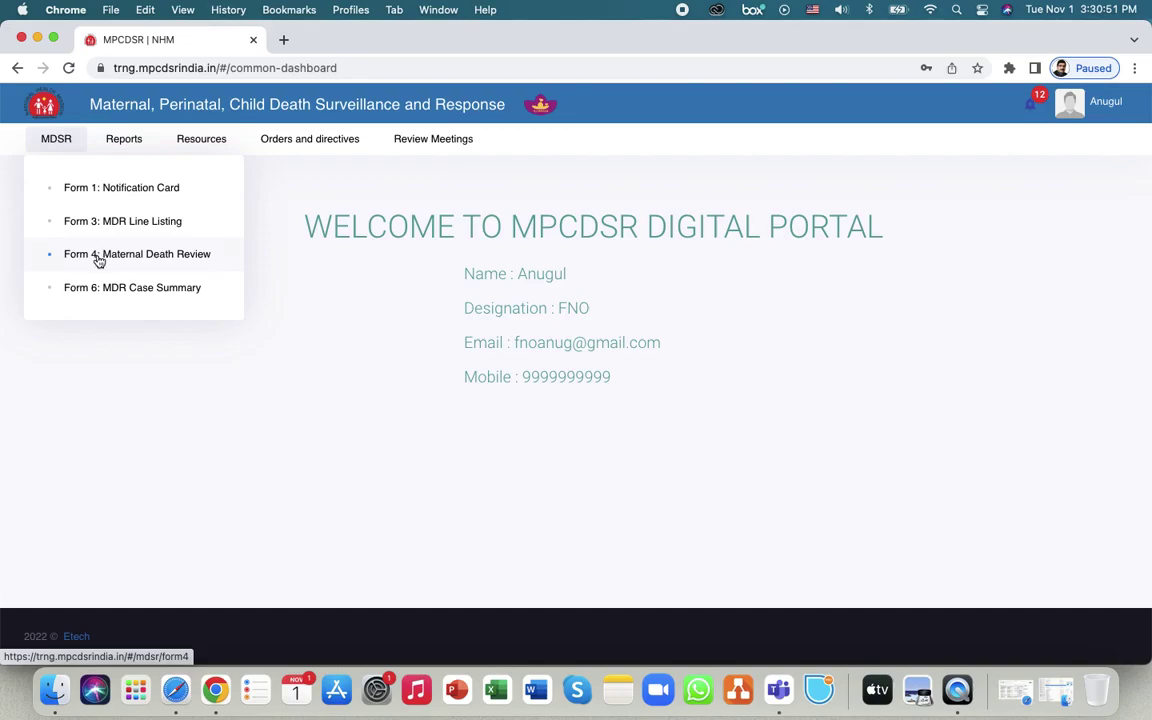
{"action": "left_click", "coordinate": [187, 258]}
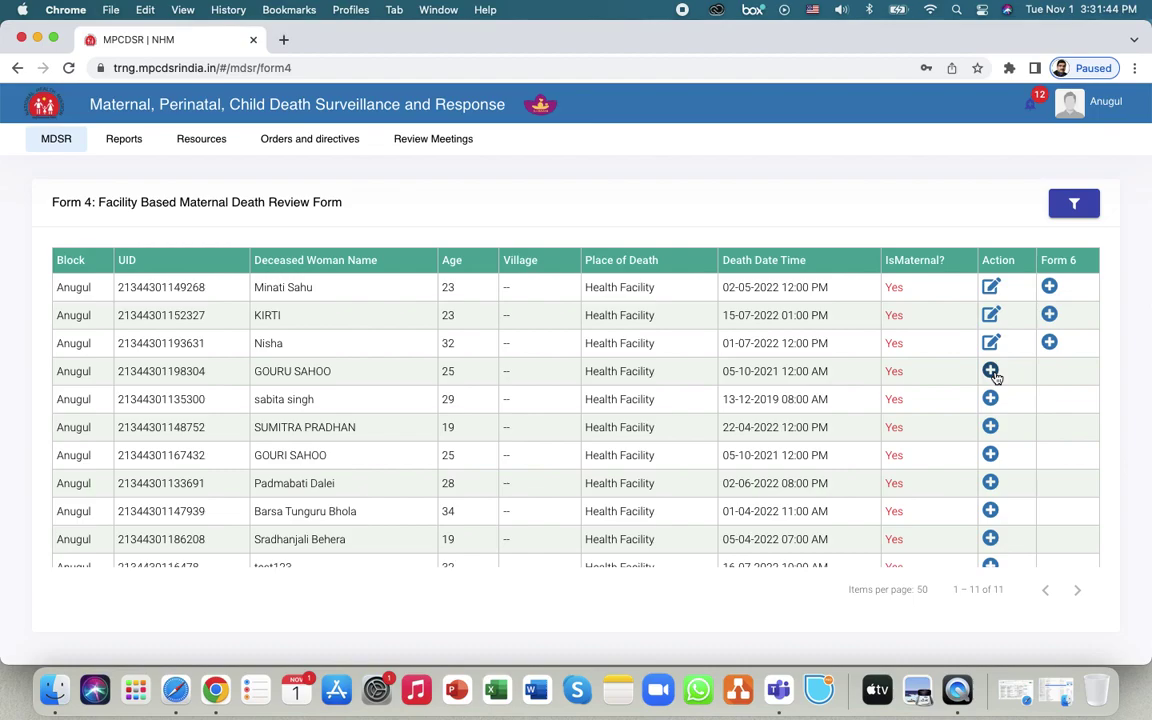
{"action": "left_click", "coordinate": [994, 374]}
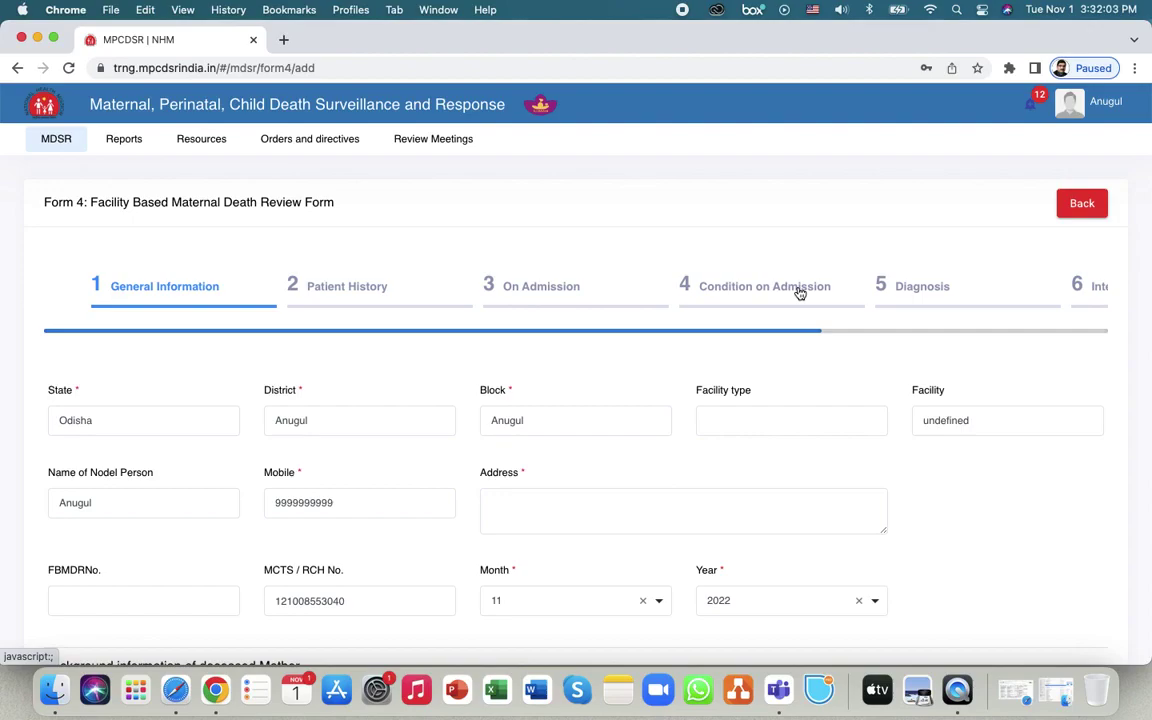
Look through the review form's sections, including Diagnosis, and return to General Information.
{"action": "left_click", "coordinate": [920, 294]}
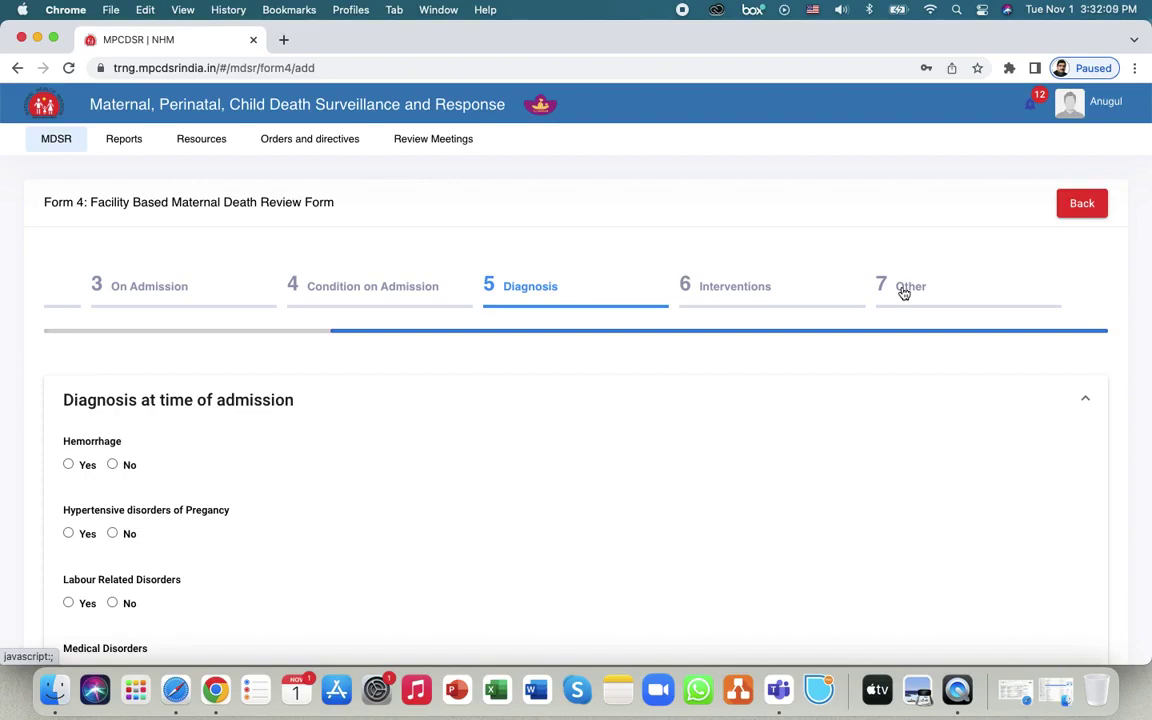
{"action": "left_click", "coordinate": [248, 330]}
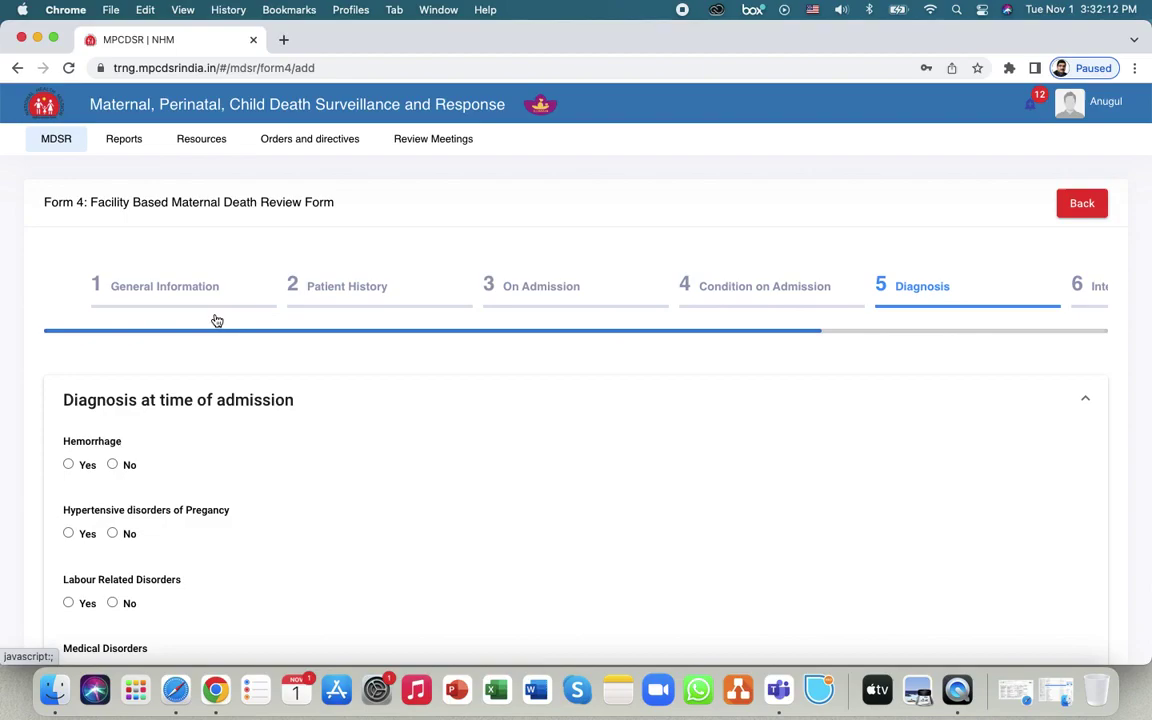
{"action": "scroll", "coordinate": [42, 292], "scroll_direction": "down", "scroll_amount": 1}
{"action": "scroll", "coordinate": [42, 292], "scroll_direction": "down", "scroll_amount": 2}
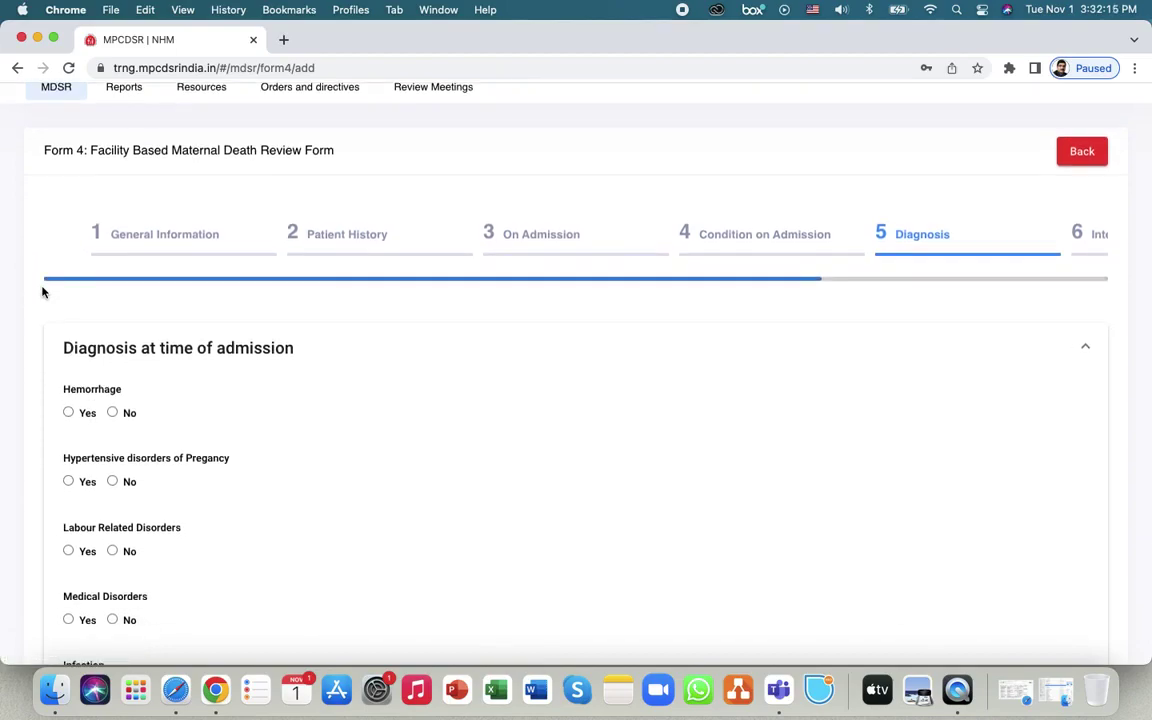
{"action": "left_click", "coordinate": [128, 228]}
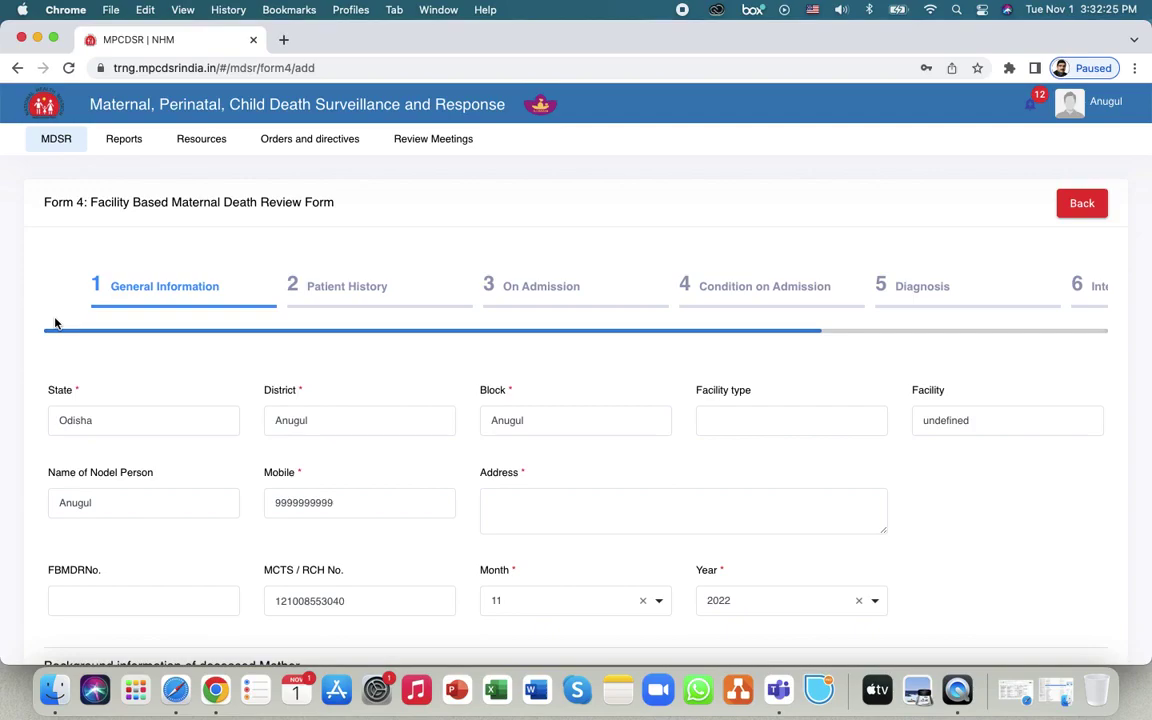
Fill in the nodal person's address and the deceased mother's inpatient number in General Information.
{"action": "scroll", "coordinate": [55, 322], "scroll_direction": "down", "scroll_amount": 1}
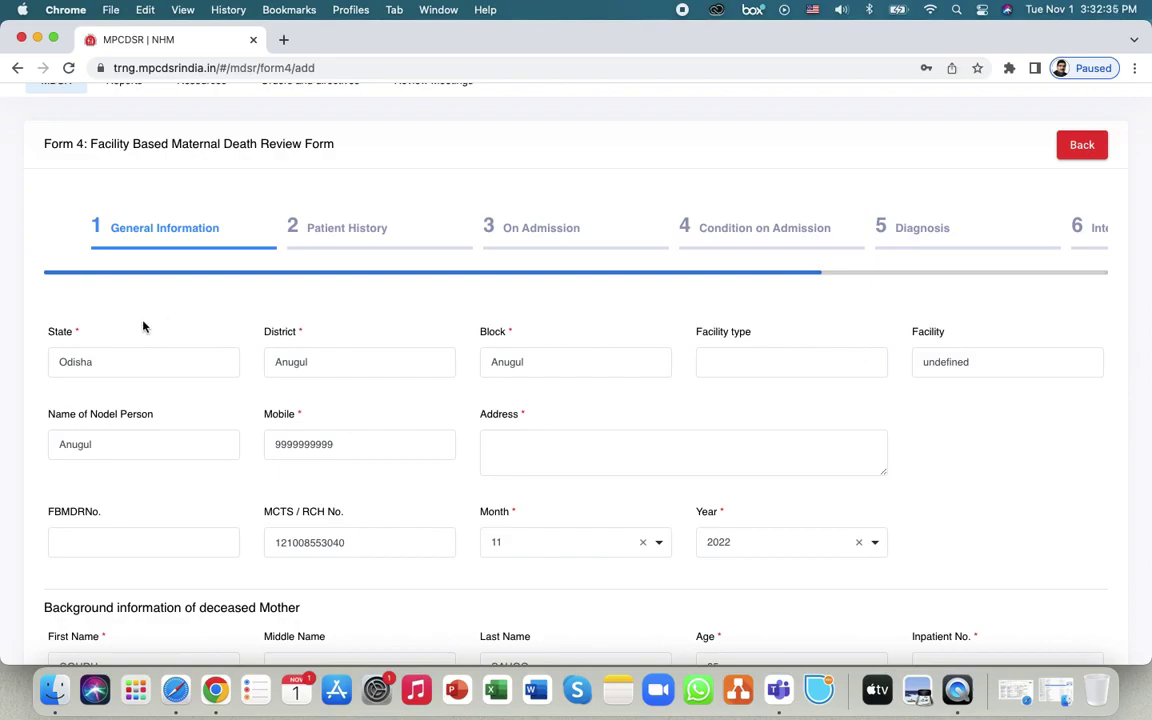
{"action": "scroll", "coordinate": [170, 350], "scroll_direction": "down", "scroll_amount": 2}
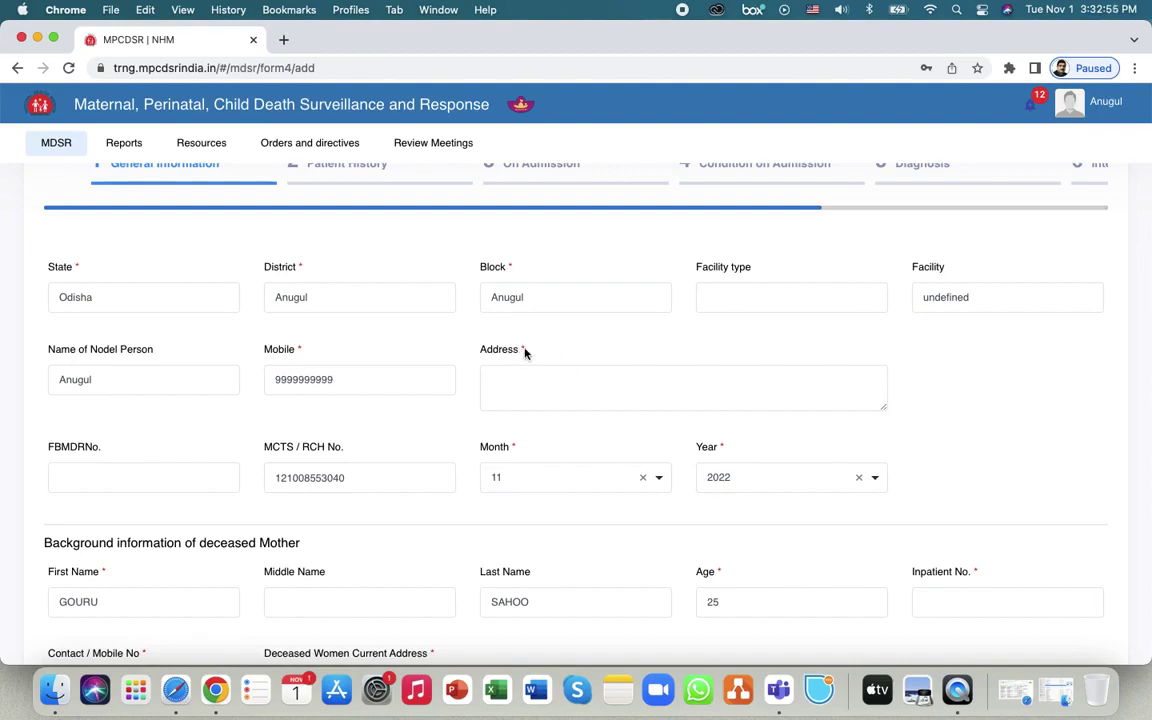
{"action": "left_click", "coordinate": [553, 390]}
{"action": "type", "text": "dffdfdfd"}
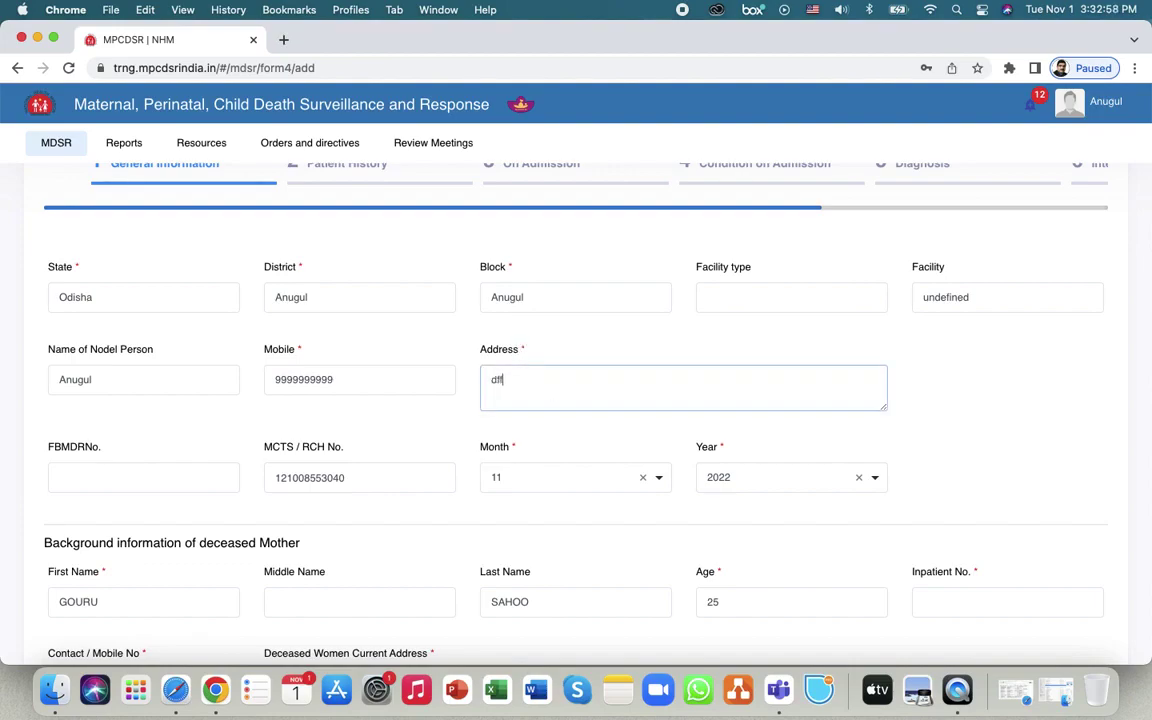
{"action": "left_click", "coordinate": [953, 410]}
{"action": "scroll", "coordinate": [953, 410], "scroll_direction": "down", "scroll_amount": 5}
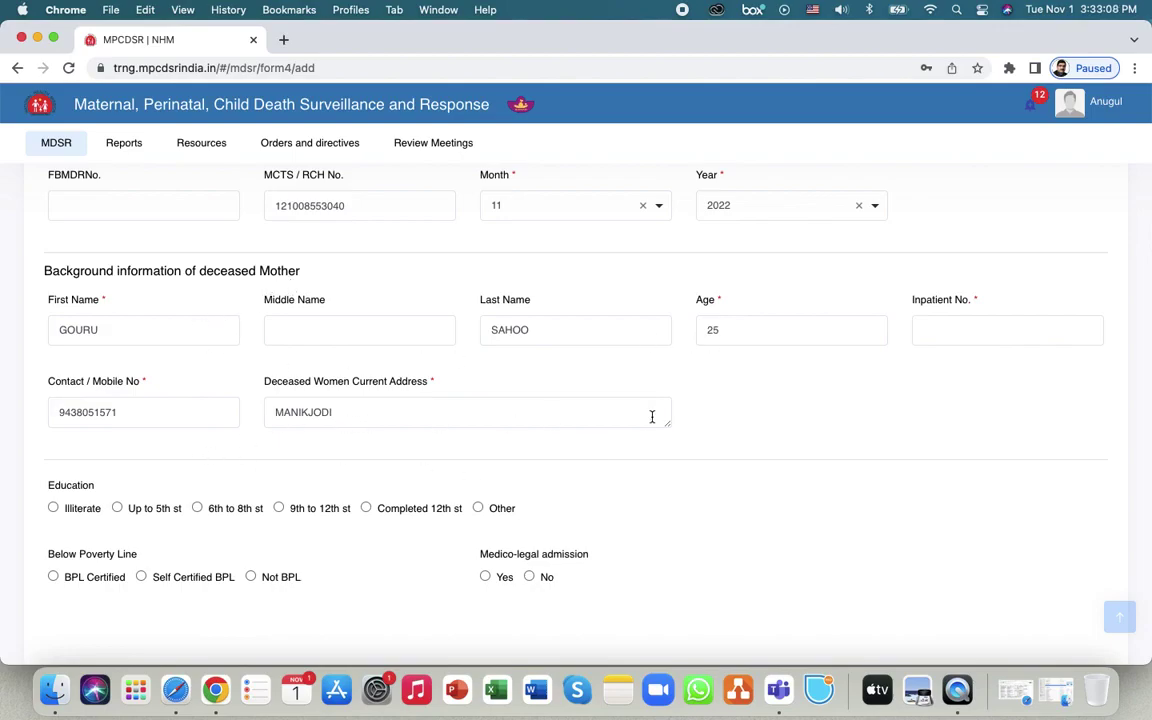
{"action": "left_click", "coordinate": [959, 326]}
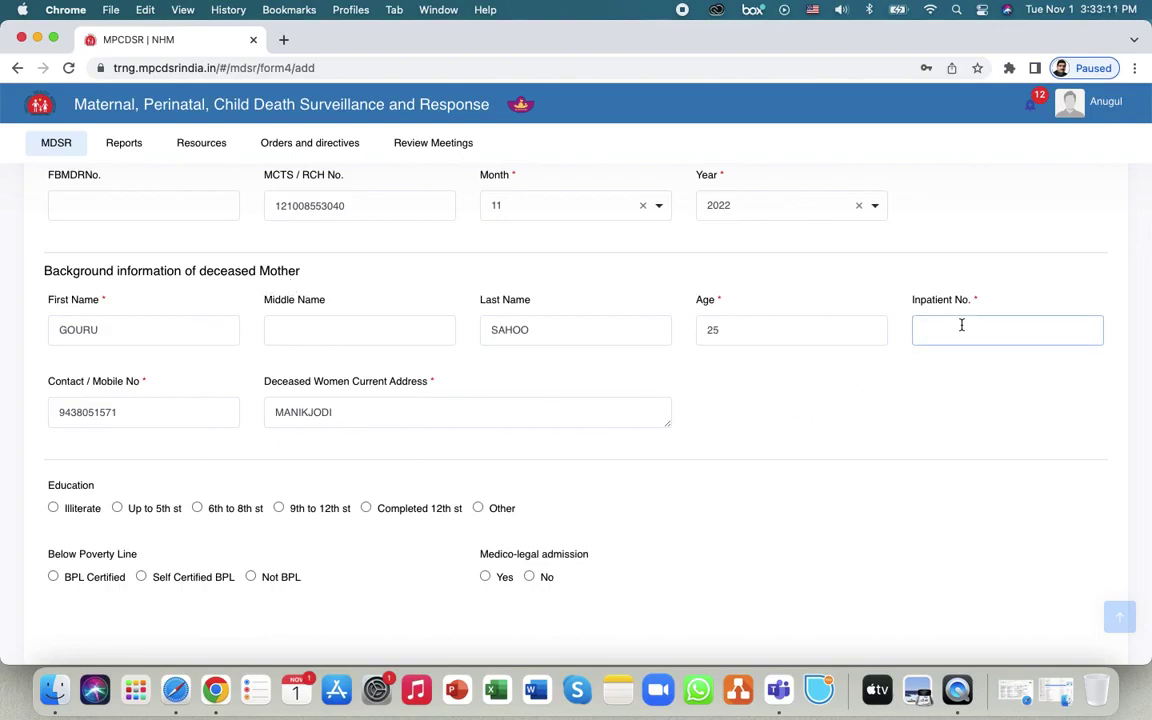
{"action": "type", "text": "1123"}
{"action": "left_click", "coordinate": [188, 473]}
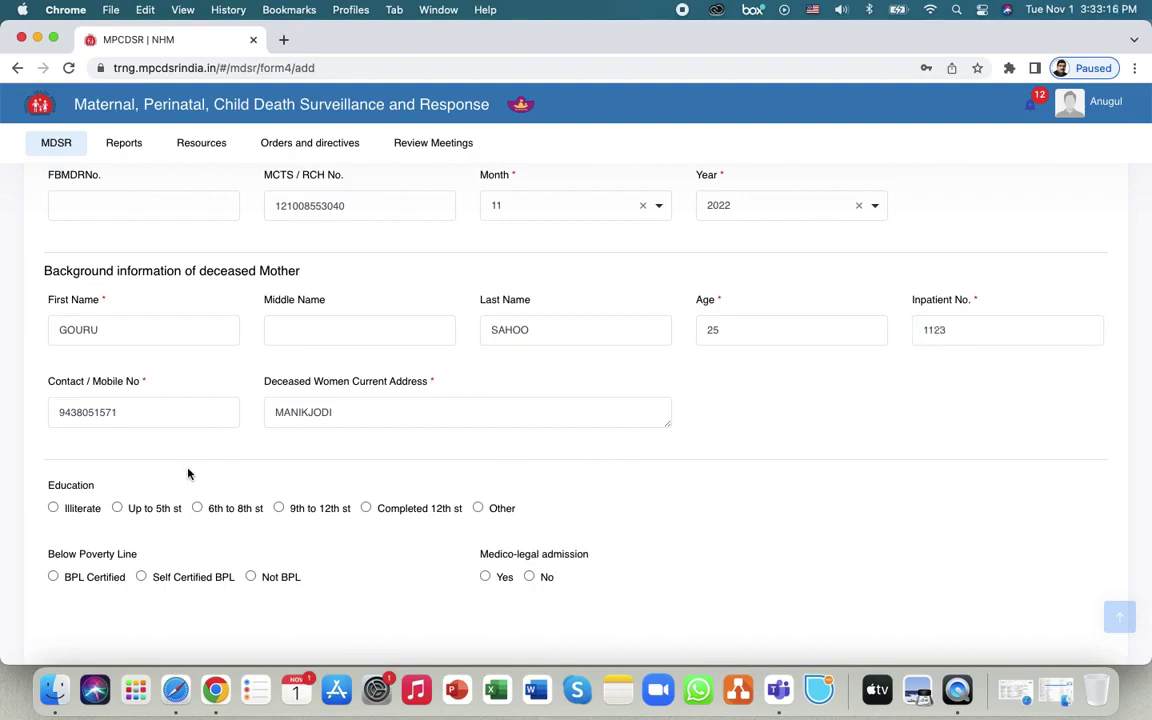
Record education as Completed 12th st, poverty line as BPL Certified and medico-legal admission as No, and save the General Information section.
{"action": "scroll", "coordinate": [188, 473], "scroll_direction": "down", "scroll_amount": 2}
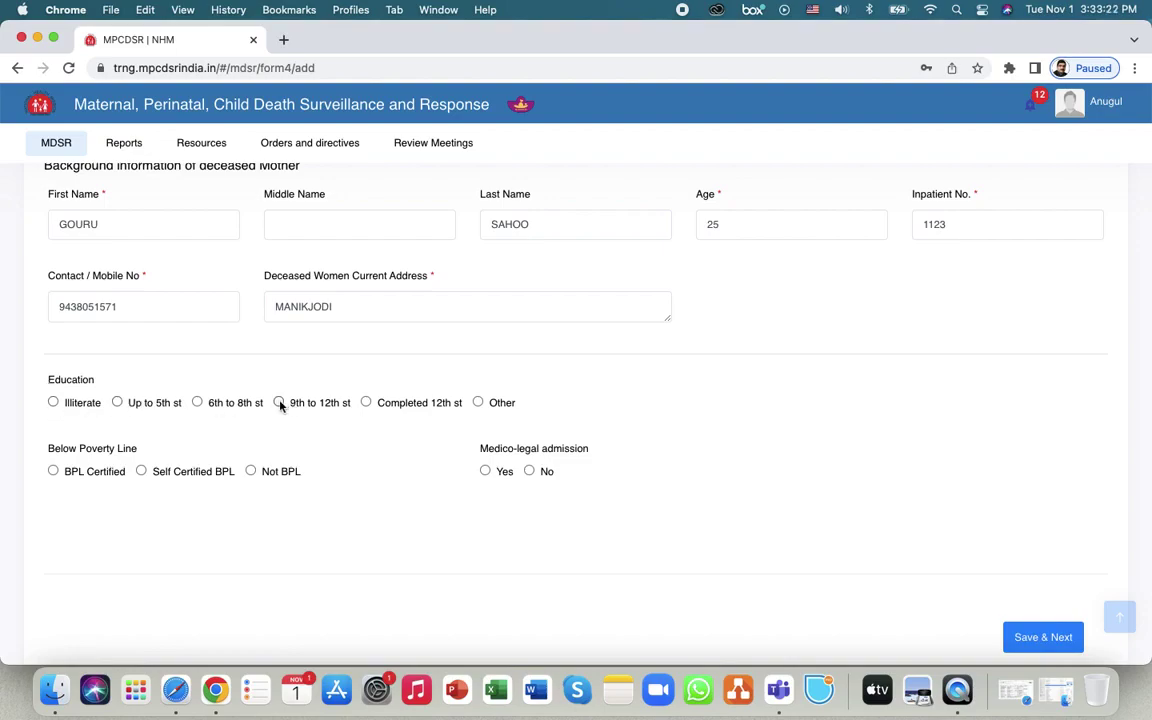
{"action": "left_click", "coordinate": [366, 402]}
{"action": "left_click", "coordinate": [54, 471]}
{"action": "left_click", "coordinate": [530, 471]}
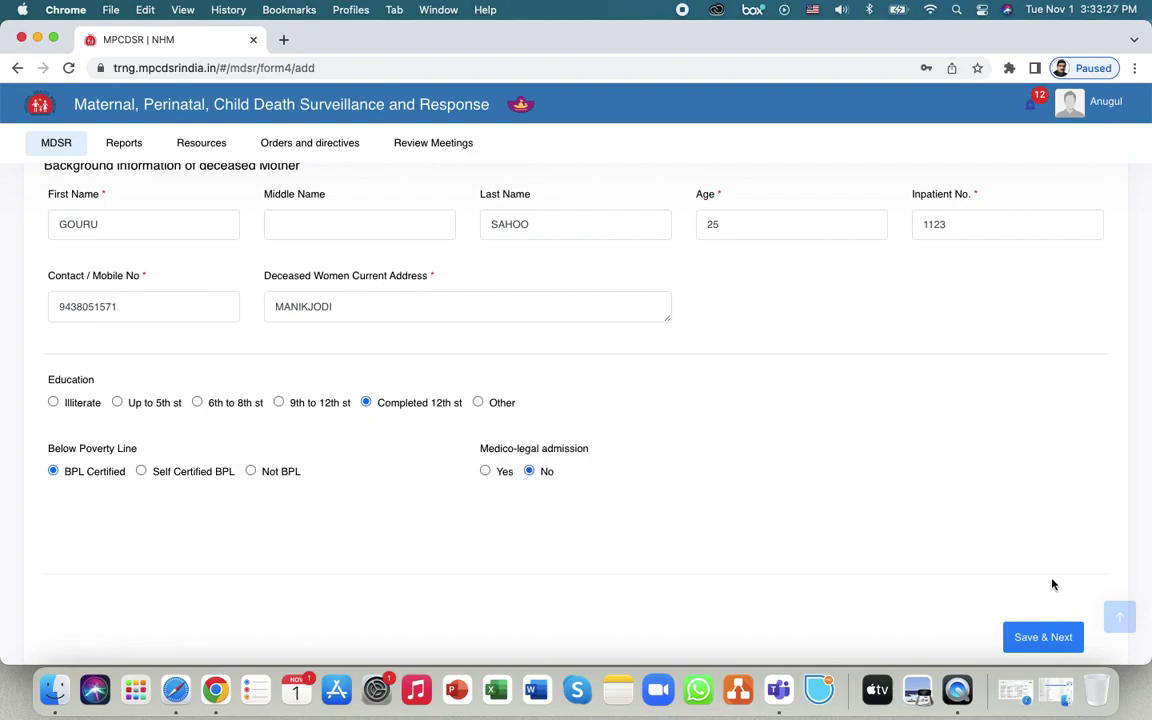
{"action": "left_click", "coordinate": [1050, 643]}
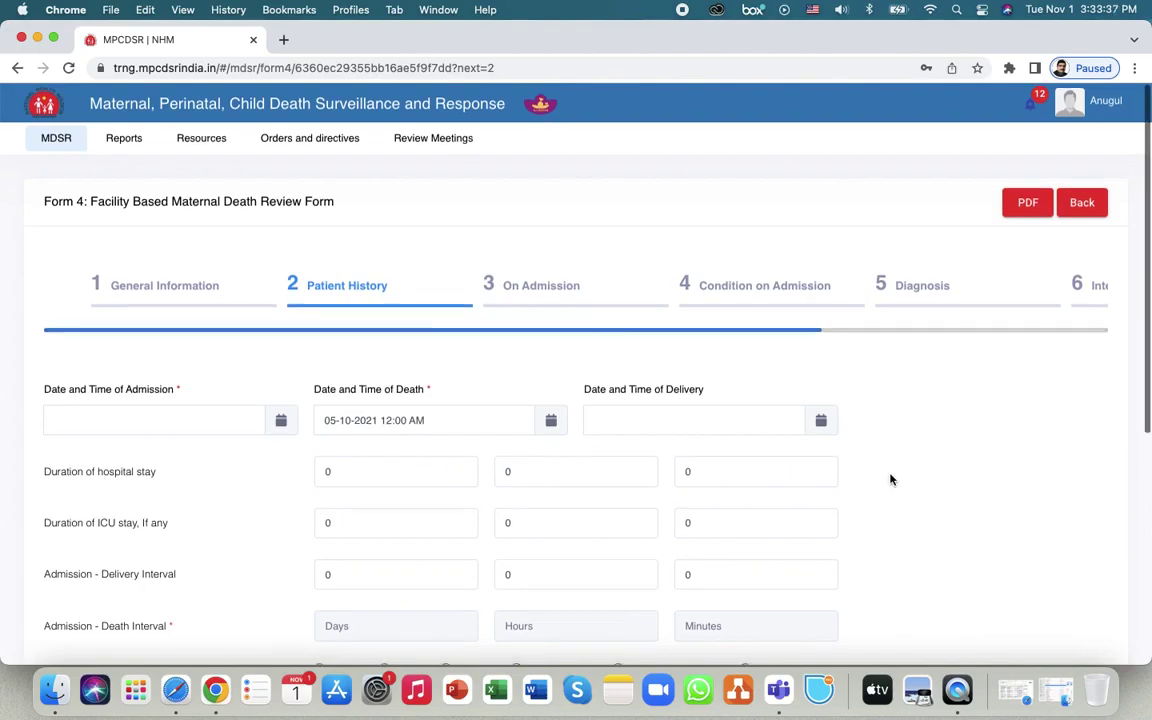
{"action": "scroll", "coordinate": [890, 480], "scroll_direction": "down", "scroll_amount": 3}
{"action": "left_click", "coordinate": [281, 301]}
{"action": "left_click", "coordinate": [44, 335]}
{"action": "left_click", "coordinate": [44, 335]}
{"action": "left_click", "coordinate": [154, 414]}
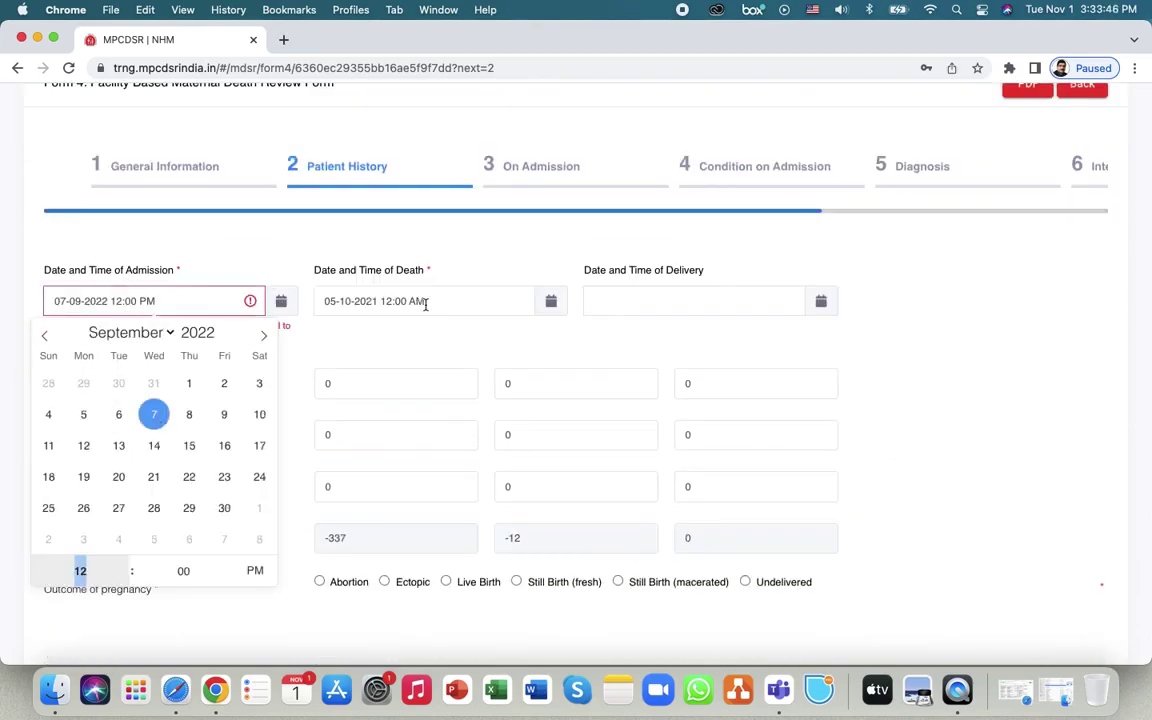
{"action": "left_click", "coordinate": [198, 232]}
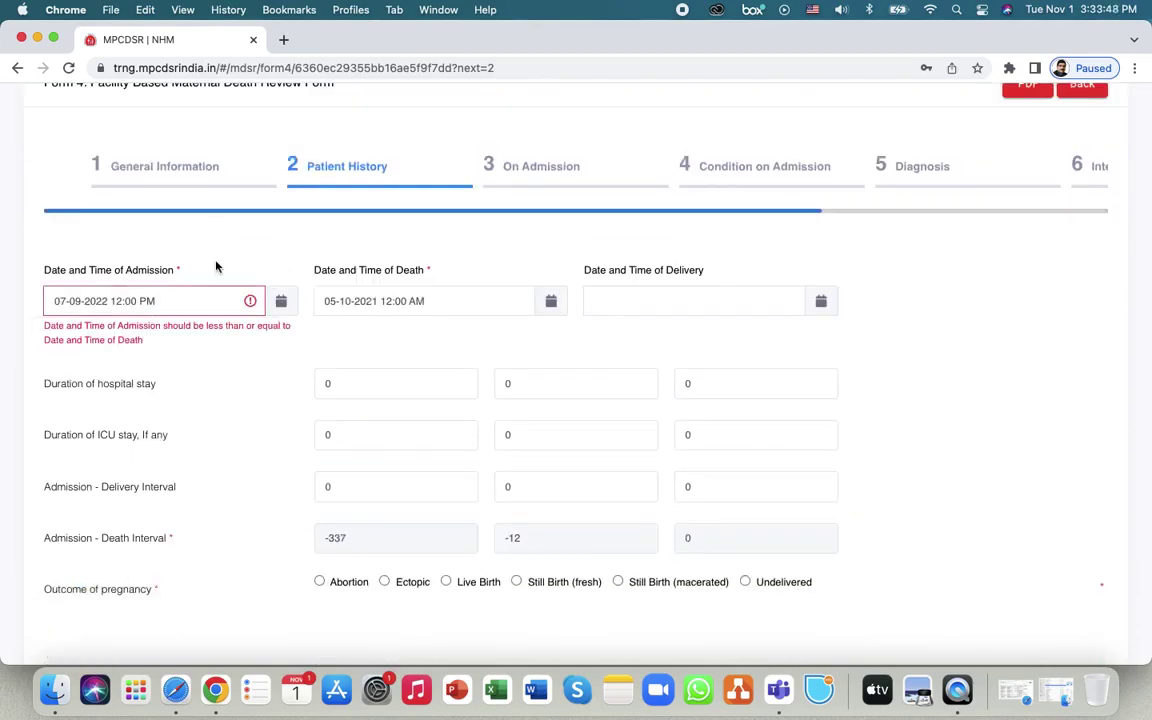
{"action": "left_click", "coordinate": [250, 301]}
{"action": "left_click", "coordinate": [165, 334]}
{"action": "left_click", "coordinate": [147, 360]}
{"action": "left_click", "coordinate": [154, 476]}
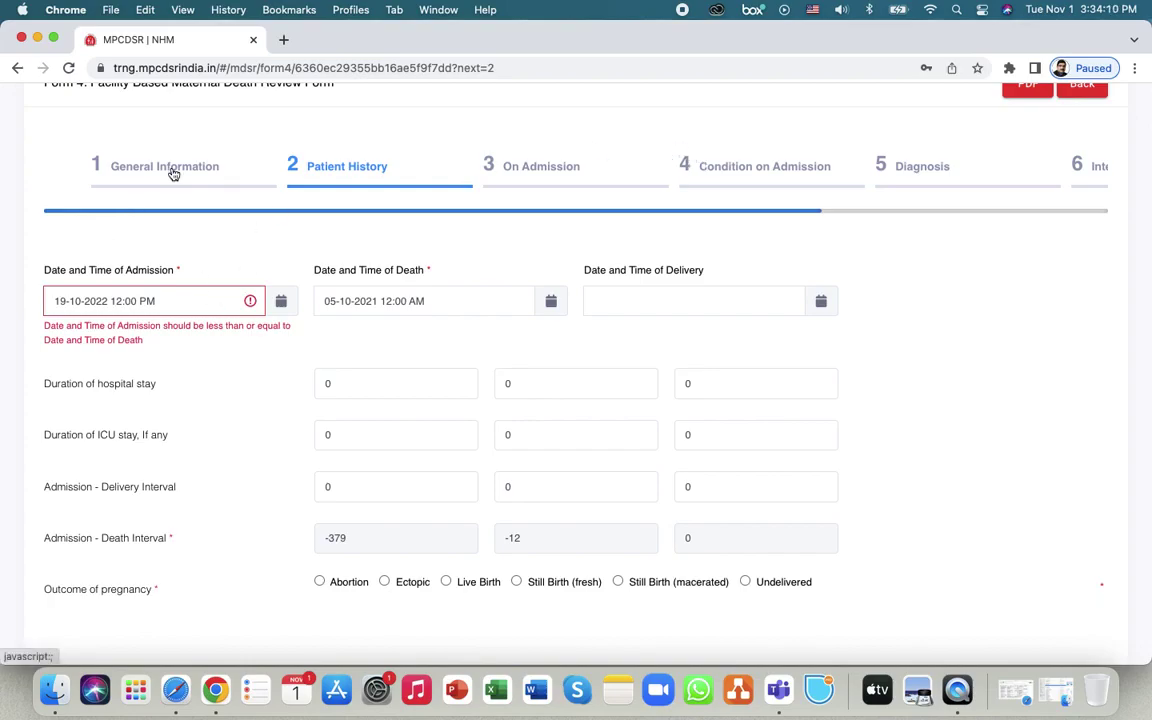
{"action": "left_click", "coordinate": [281, 303]}
{"action": "left_click", "coordinate": [216, 336]}
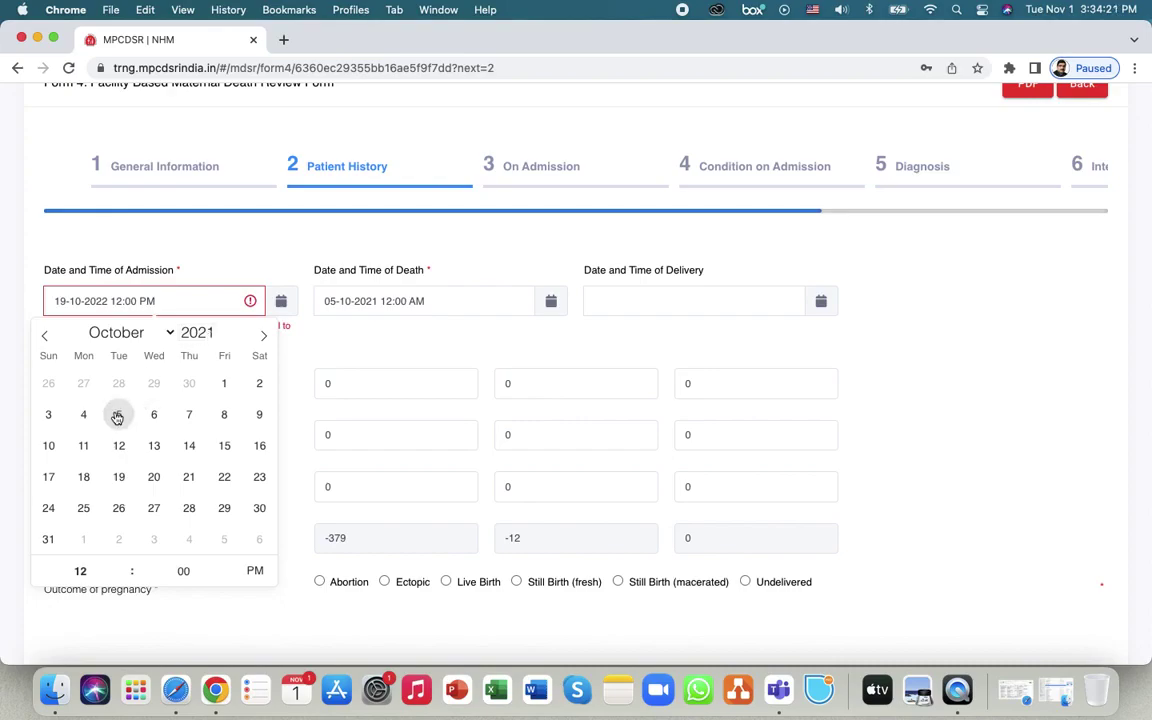
{"action": "left_click", "coordinate": [48, 414]}
{"action": "left_click", "coordinate": [365, 327]}
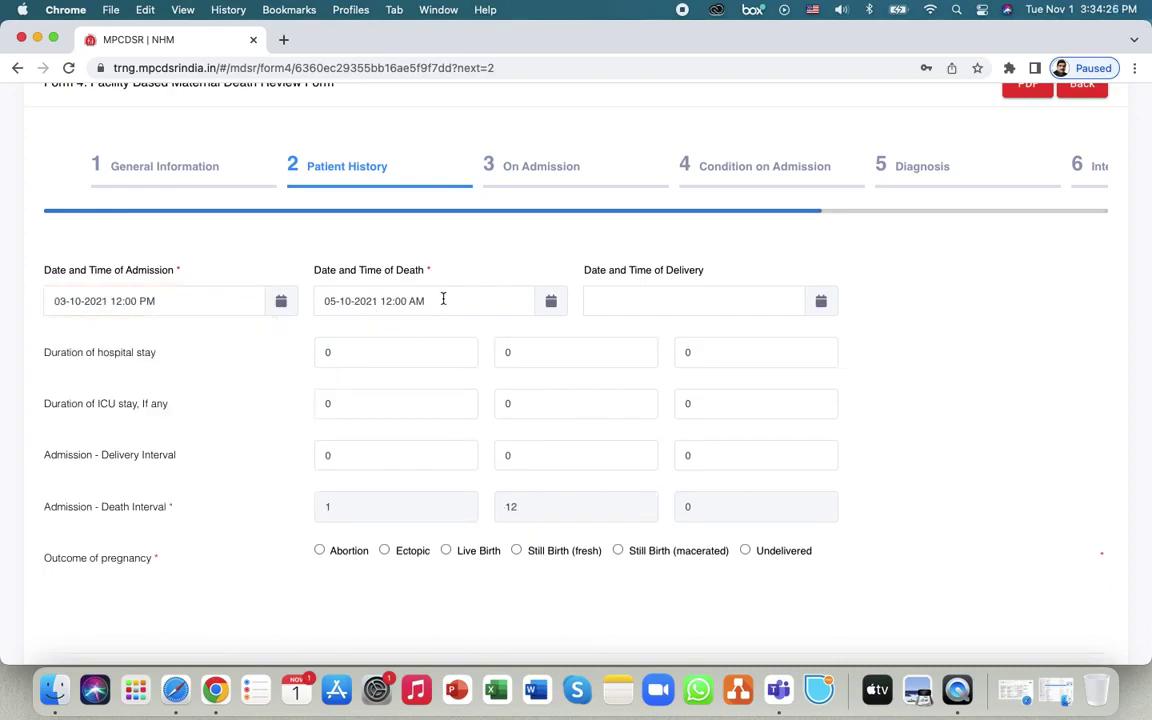
{"action": "left_click", "coordinate": [692, 291]}
{"action": "left_click", "coordinate": [799, 383]}
{"action": "left_click", "coordinate": [663, 580]}
{"action": "left_click", "coordinate": [663, 580]}
{"action": "left_click", "coordinate": [663, 580]}
{"action": "left_click", "coordinate": [663, 580]}
{"action": "left_click", "coordinate": [764, 384]}
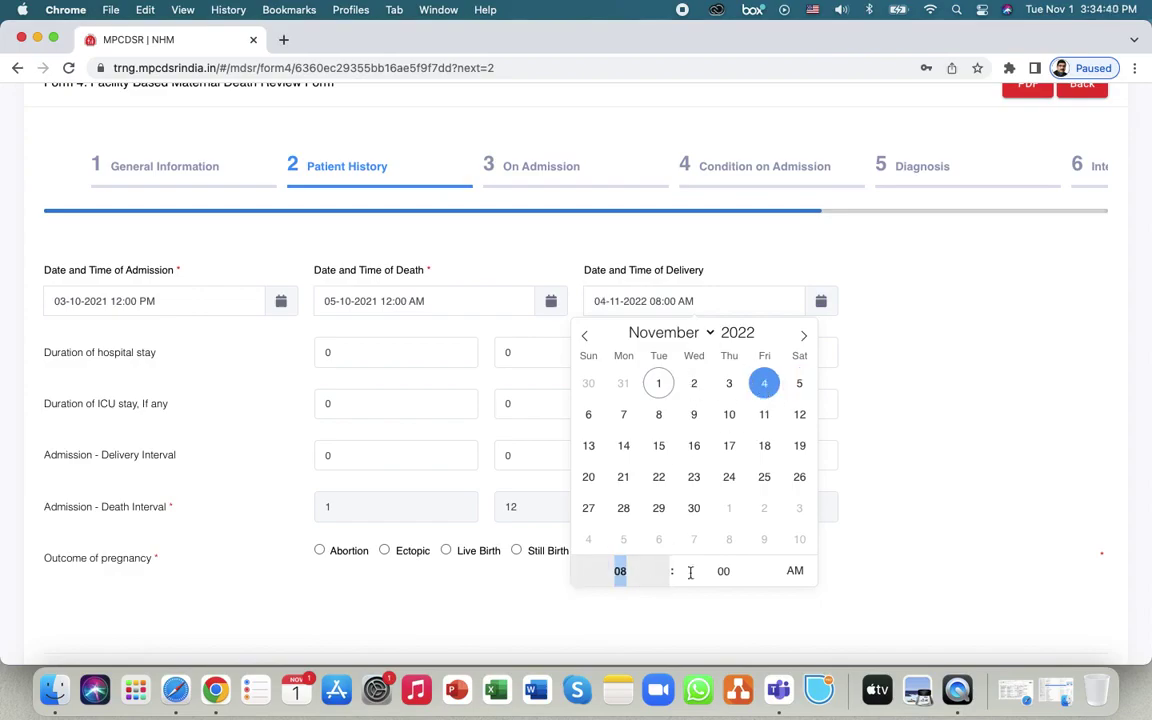
{"action": "left_click", "coordinate": [795, 573]}
{"action": "left_click", "coordinate": [895, 429]}
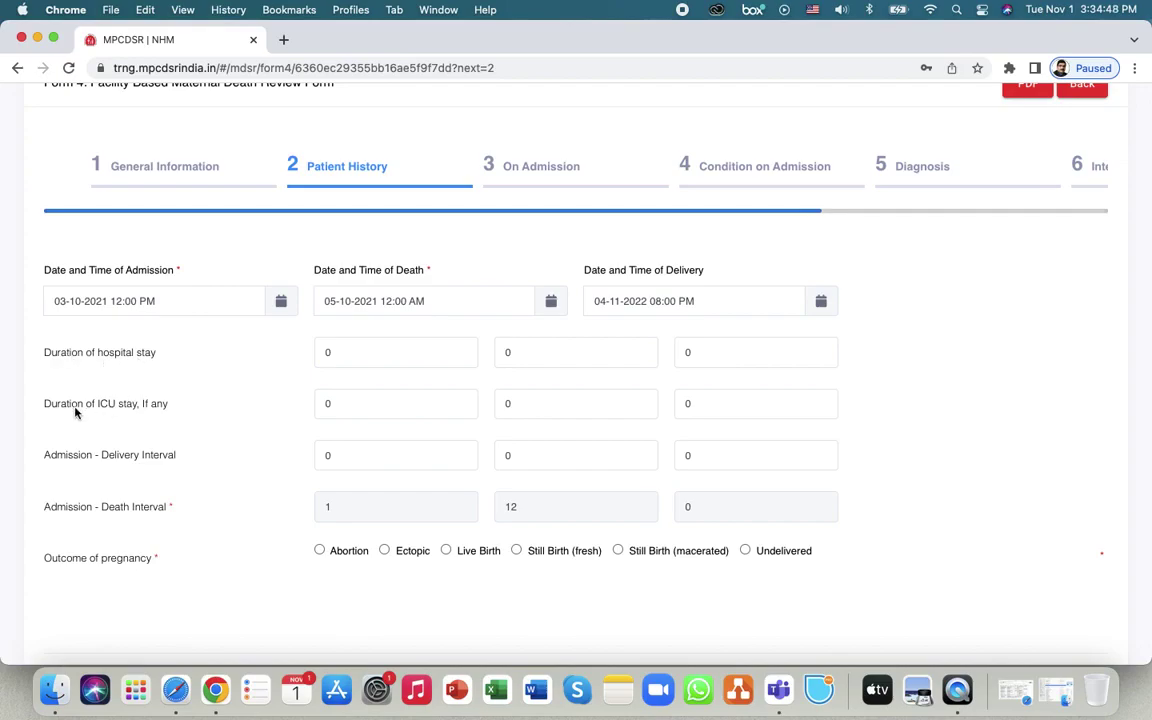
Examine the entry fields for the duration of hospital stay and ICU stay.
{"action": "left_click_drag", "start_coordinate": [77, 405], "coordinate": [156, 414]}
{"action": "left_click", "coordinate": [142, 406]}
{"action": "left_click", "coordinate": [371, 357]}
{"action": "left_click", "coordinate": [609, 348]}
{"action": "left_click", "coordinate": [761, 352]}
{"action": "left_click", "coordinate": [368, 398]}
{"action": "left_click", "coordinate": [571, 404]}
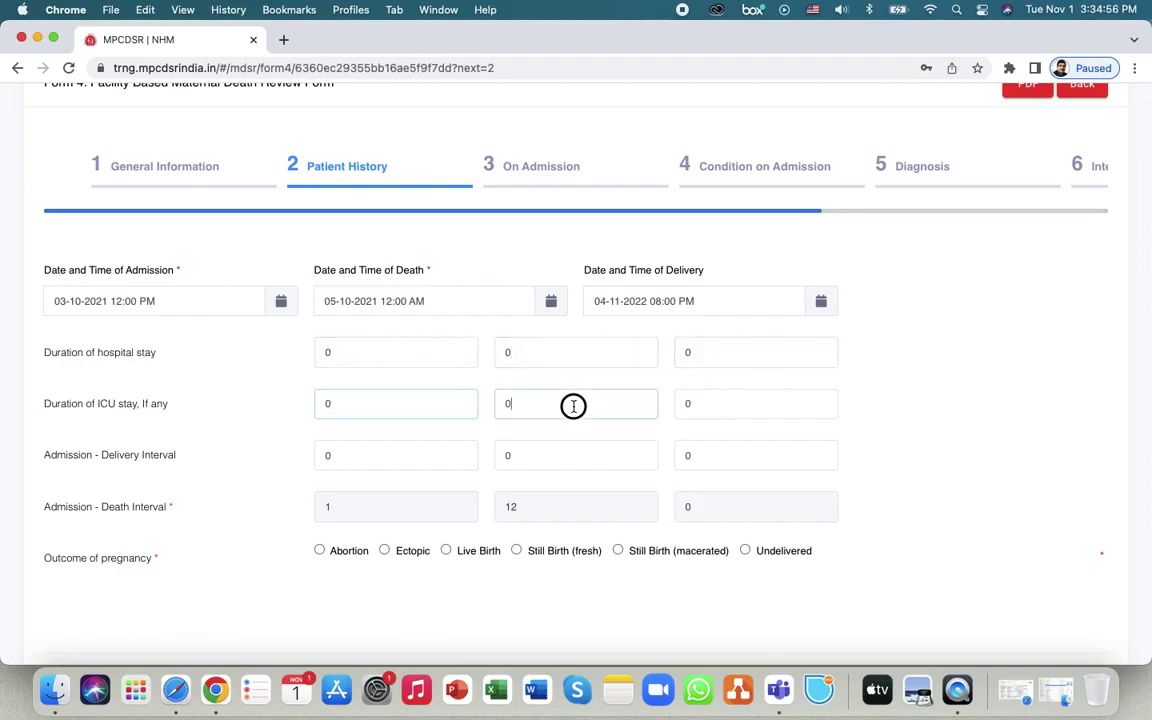
{"action": "left_click", "coordinate": [724, 410]}
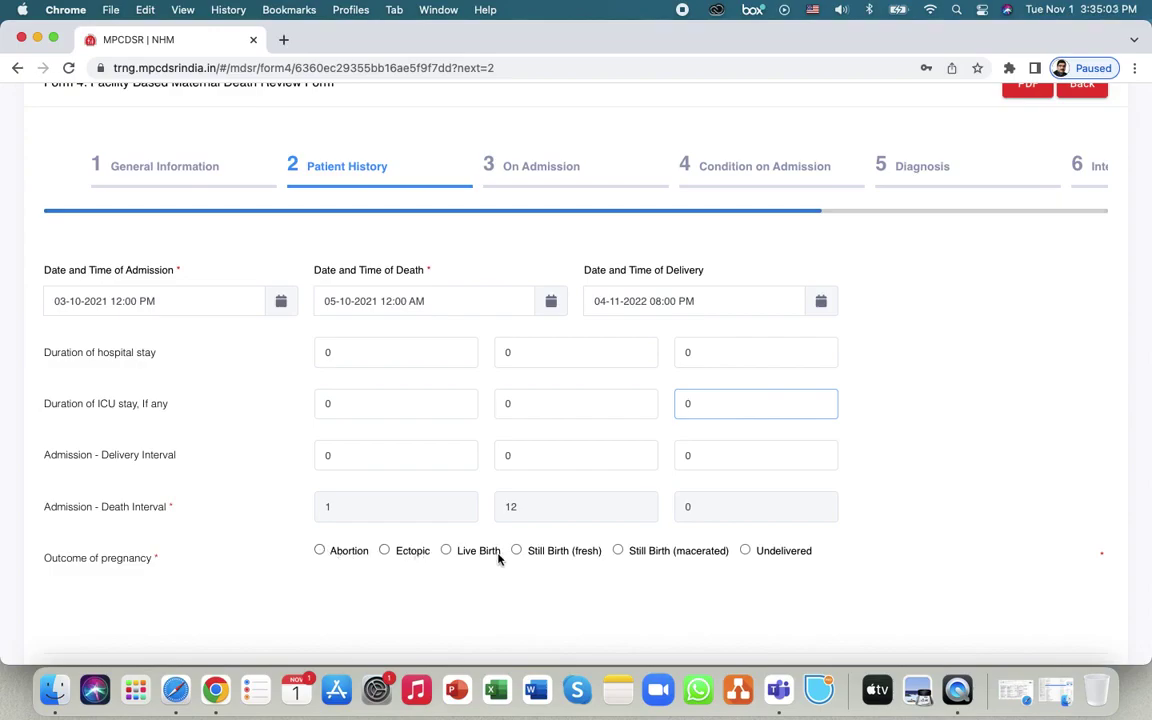
Record the outcome of pregnancy as Live Birth and save the Patient History section.
{"action": "left_click", "coordinate": [445, 550]}
{"action": "scroll", "coordinate": [537, 591], "scroll_direction": "down", "scroll_amount": 3}
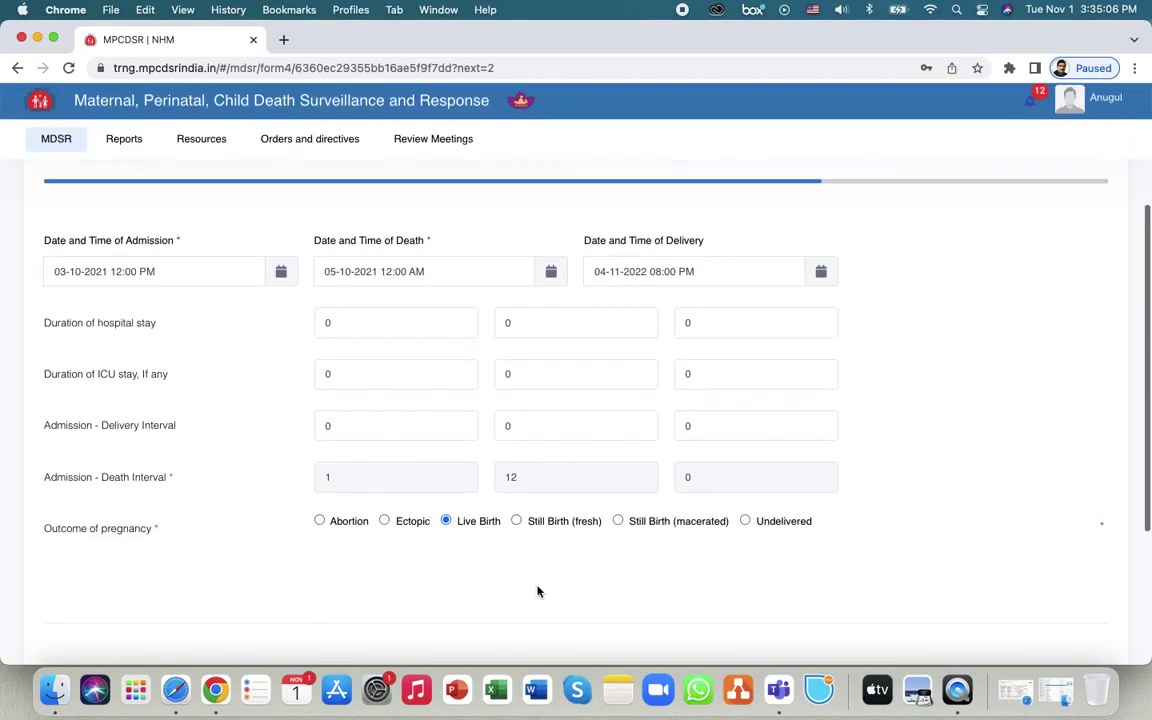
{"action": "scroll", "coordinate": [537, 591], "scroll_direction": "up", "scroll_amount": 2}
{"action": "scroll", "coordinate": [537, 591], "scroll_direction": "down", "scroll_amount": 4}
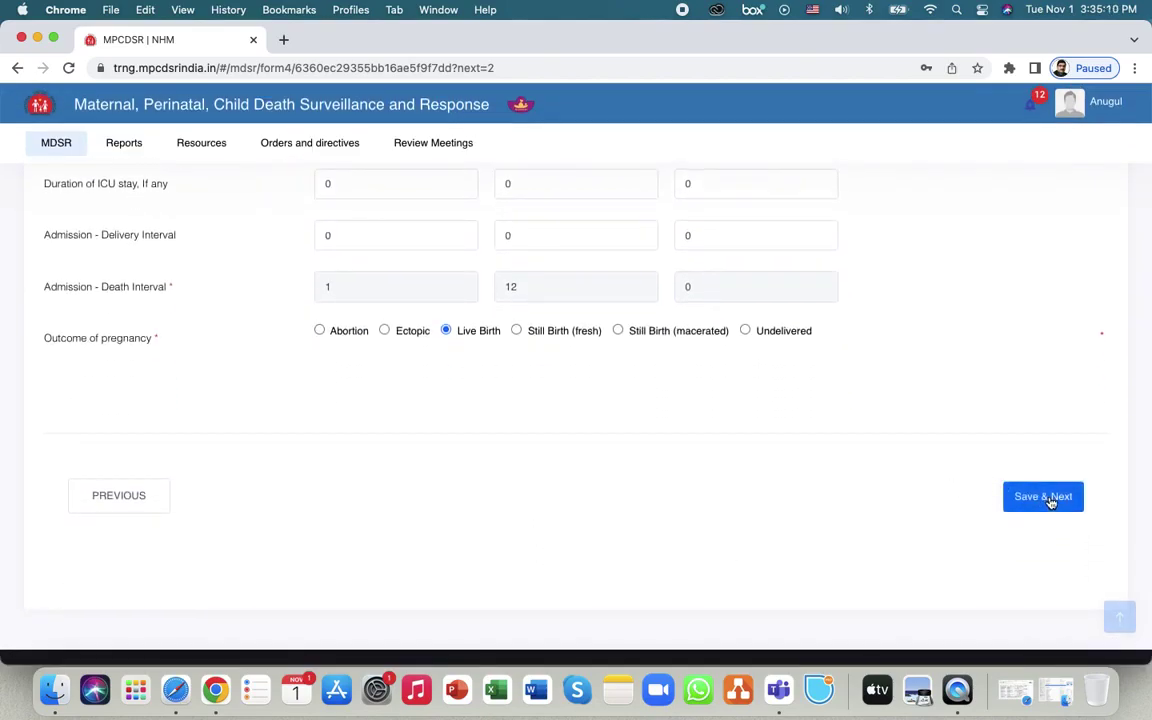
{"action": "left_click", "coordinate": [1048, 498]}
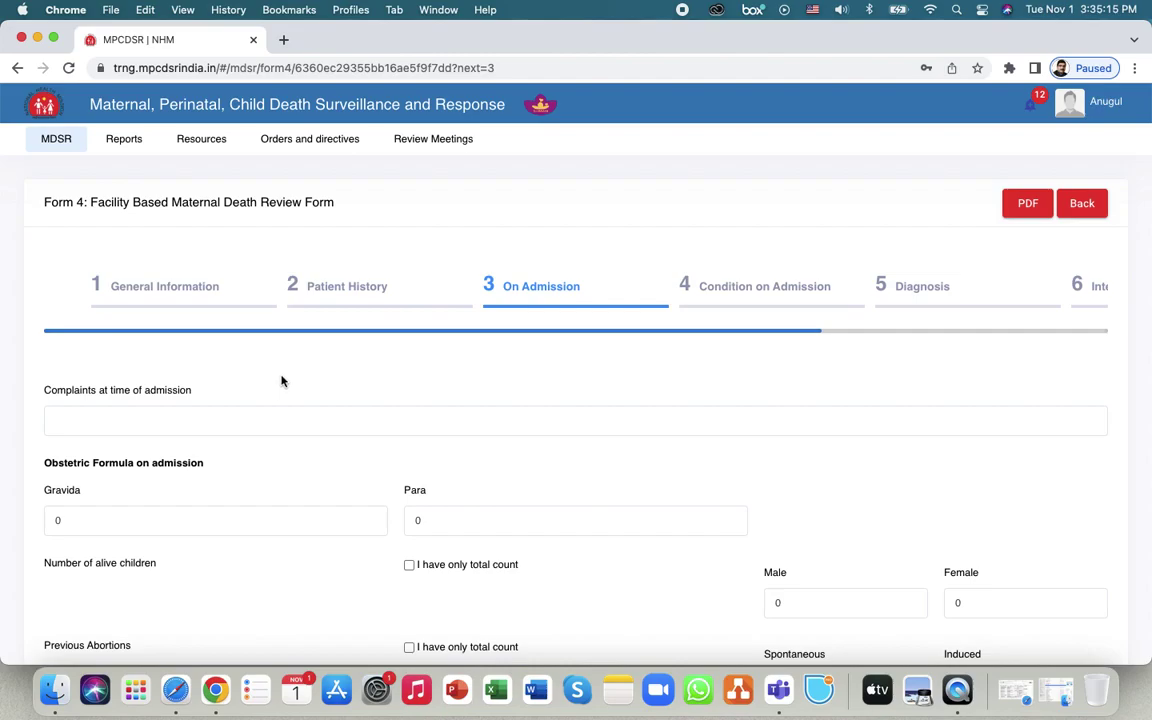
In the On Admission section, record the number of alive children as a total count only, with a total of 4.
{"action": "scroll", "coordinate": [281, 381], "scroll_direction": "down", "scroll_amount": 3}
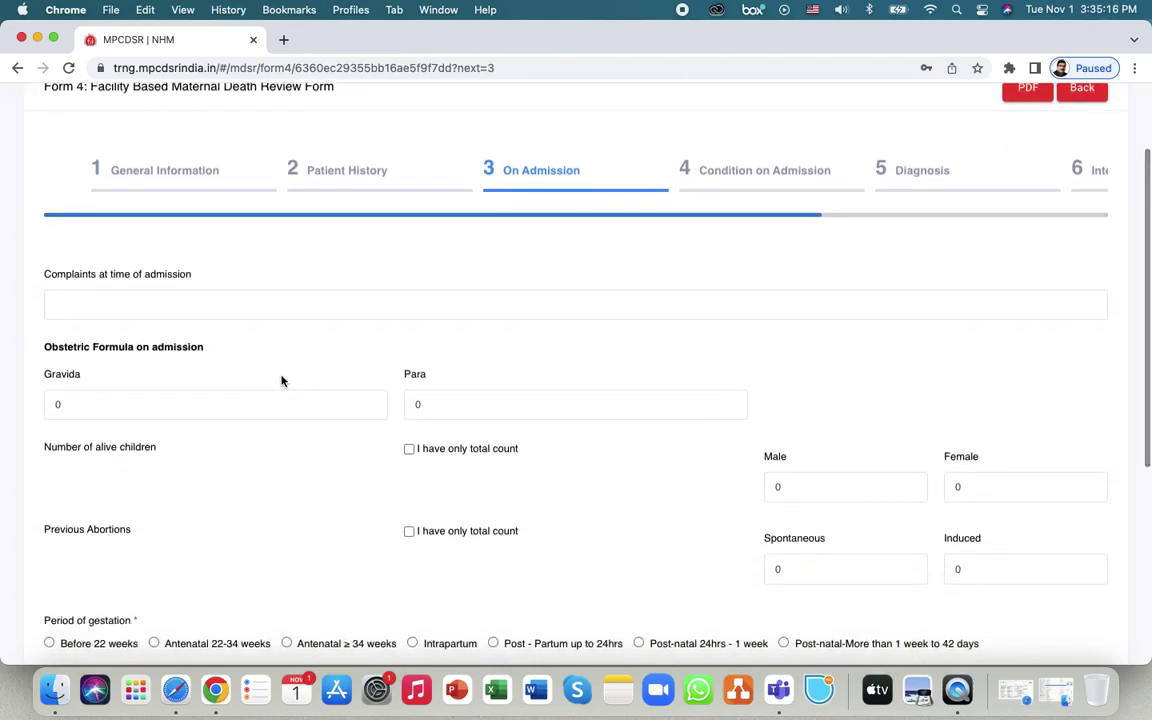
{"action": "scroll", "coordinate": [281, 381], "scroll_direction": "down", "scroll_amount": 1}
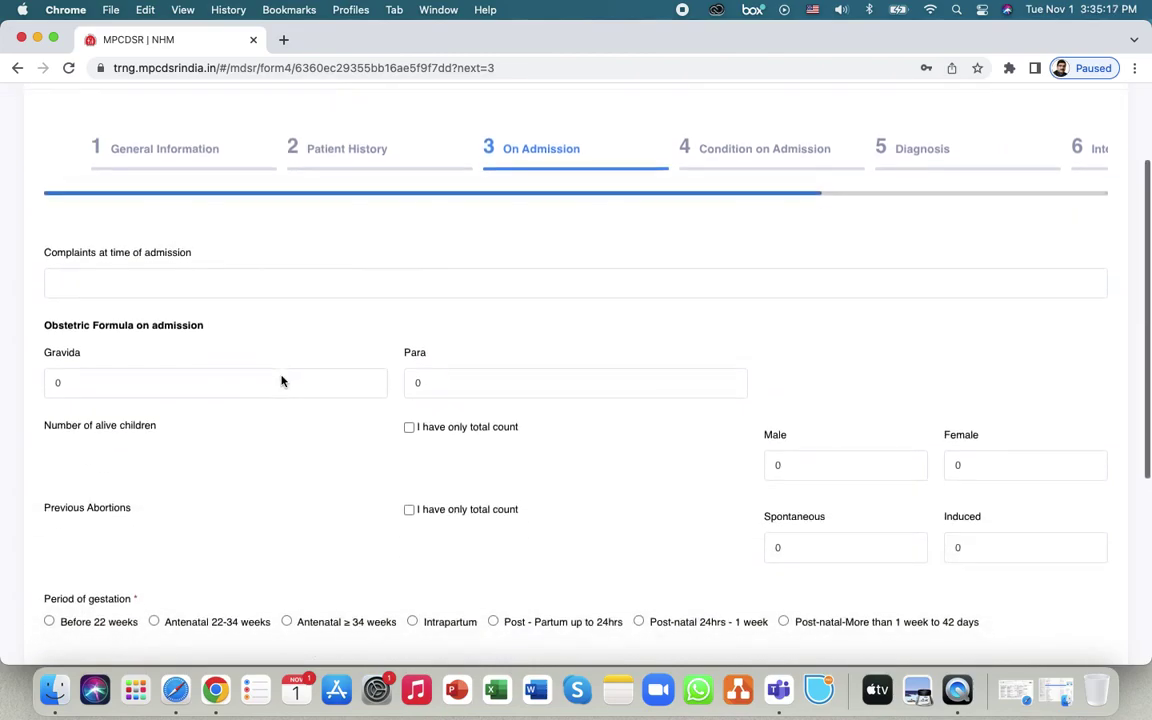
{"action": "left_click", "coordinate": [206, 290]}
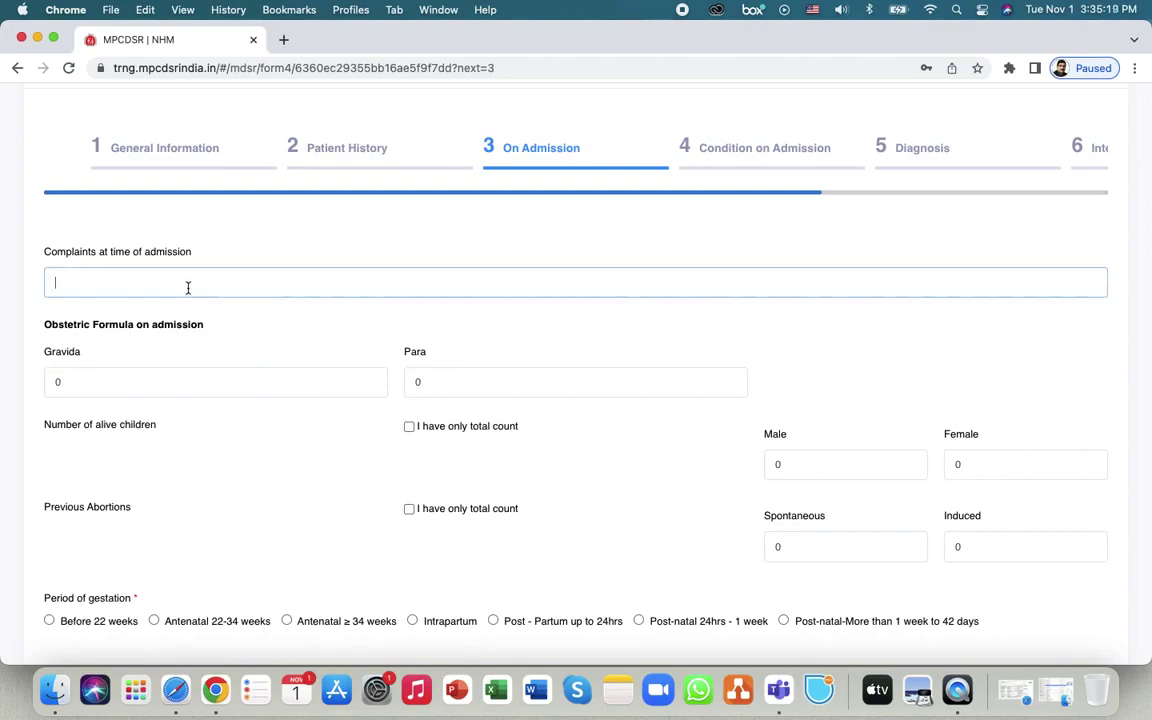
{"action": "left_click", "coordinate": [159, 386]}
{"action": "scroll", "coordinate": [214, 427], "scroll_direction": "down", "scroll_amount": 1}
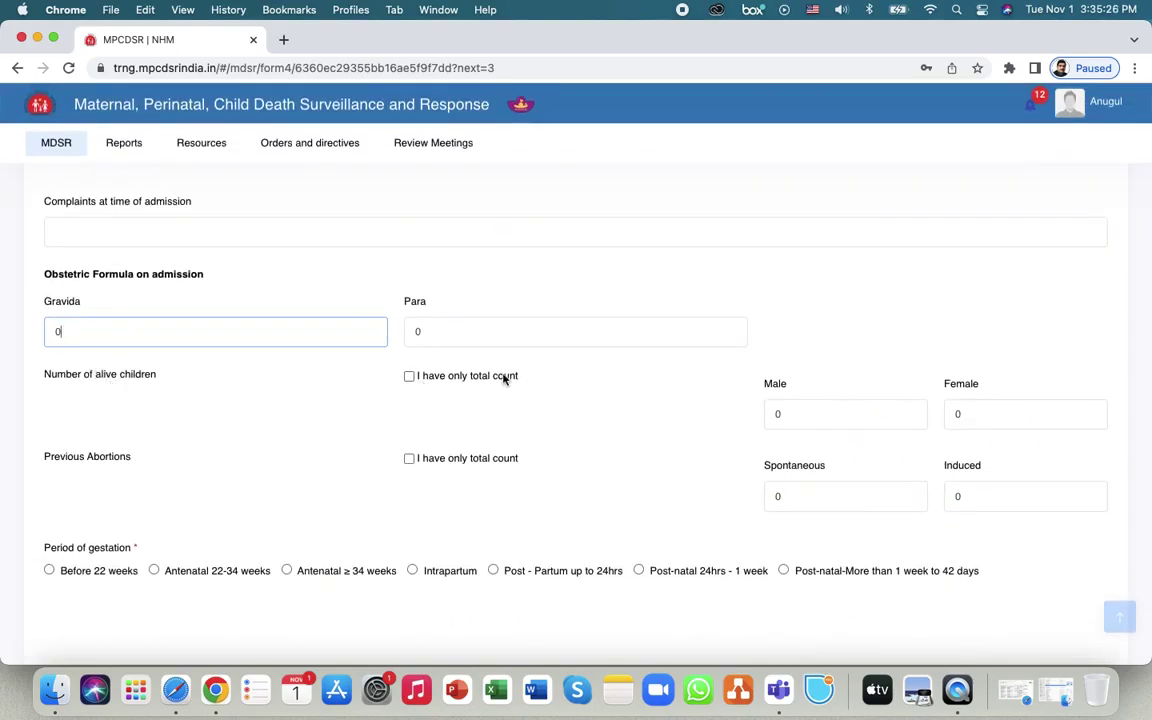
{"action": "left_click", "coordinate": [408, 379]}
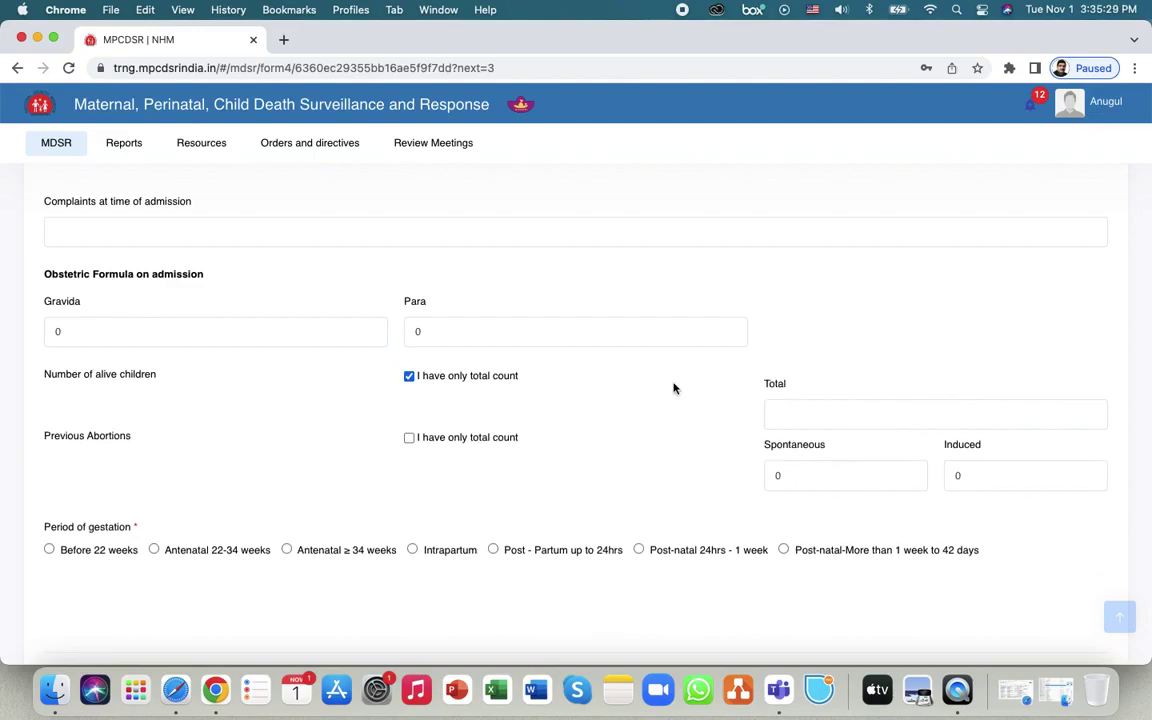
{"action": "left_click", "coordinate": [856, 412]}
{"action": "type", "text": "4"}
{"action": "left_click", "coordinate": [815, 475]}
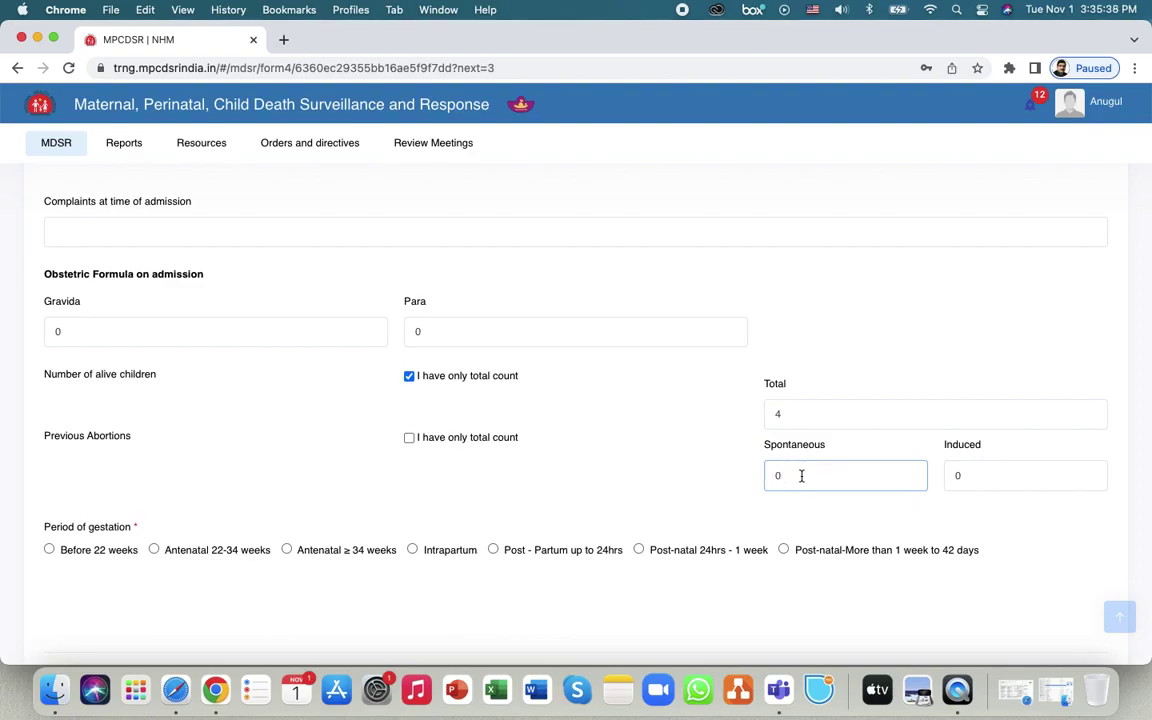
Record previous abortions as a total count only, with a total of 1.
{"action": "left_click", "coordinate": [408, 437]}
{"action": "left_click", "coordinate": [800, 476]}
{"action": "type", "text": "1"}
{"action": "left_click", "coordinate": [522, 470]}
Set the period of gestation to Before 22 weeks and save the On Admission section.
{"action": "scroll", "coordinate": [272, 454], "scroll_direction": "down", "scroll_amount": 1}
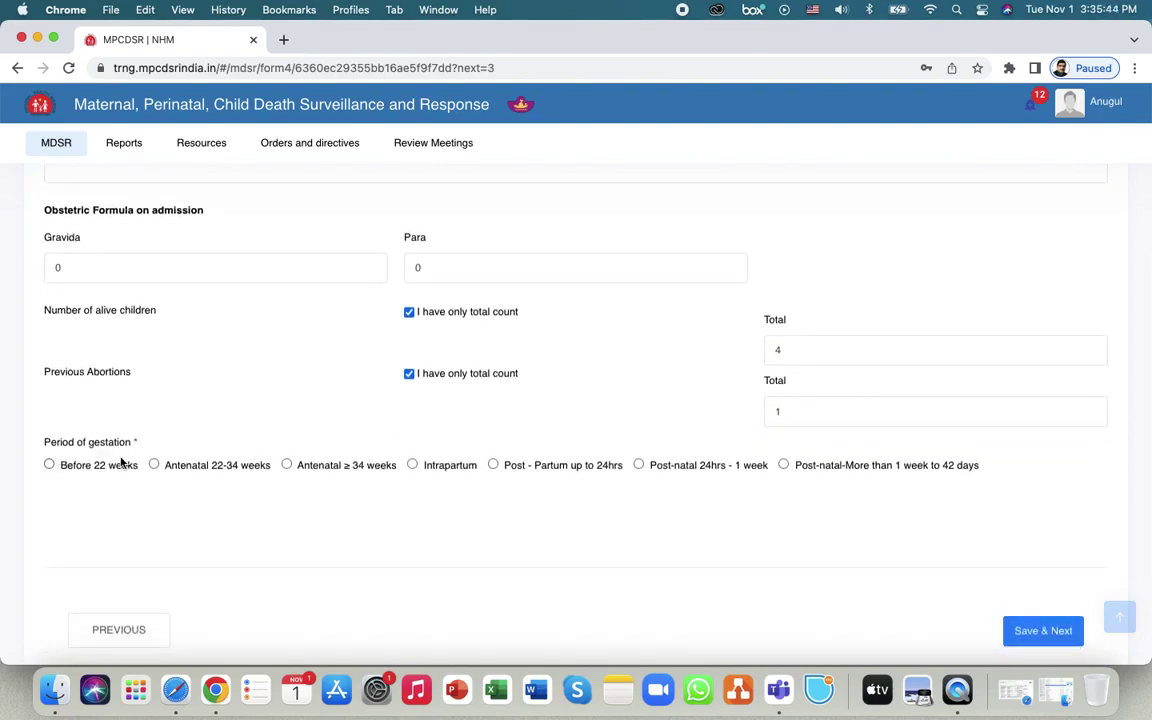
{"action": "left_click", "coordinate": [49, 465]}
{"action": "left_click", "coordinate": [1045, 631]}
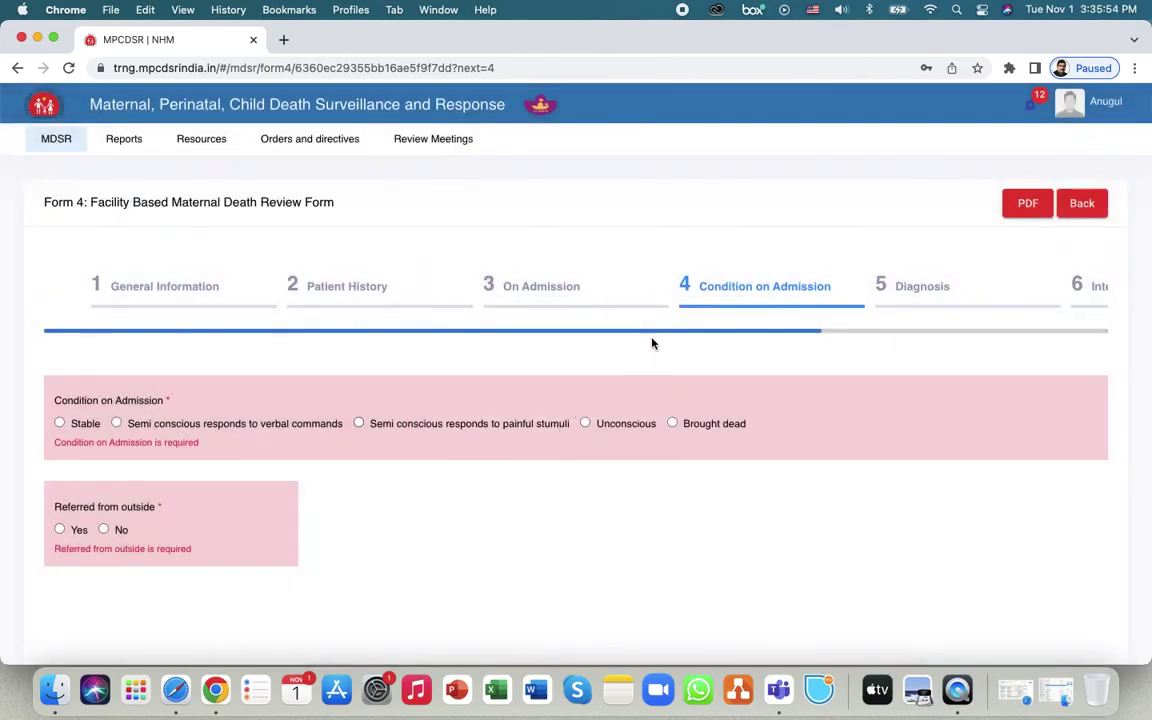
Record the condition on admission as Stable.
{"action": "left_click", "coordinate": [60, 424]}
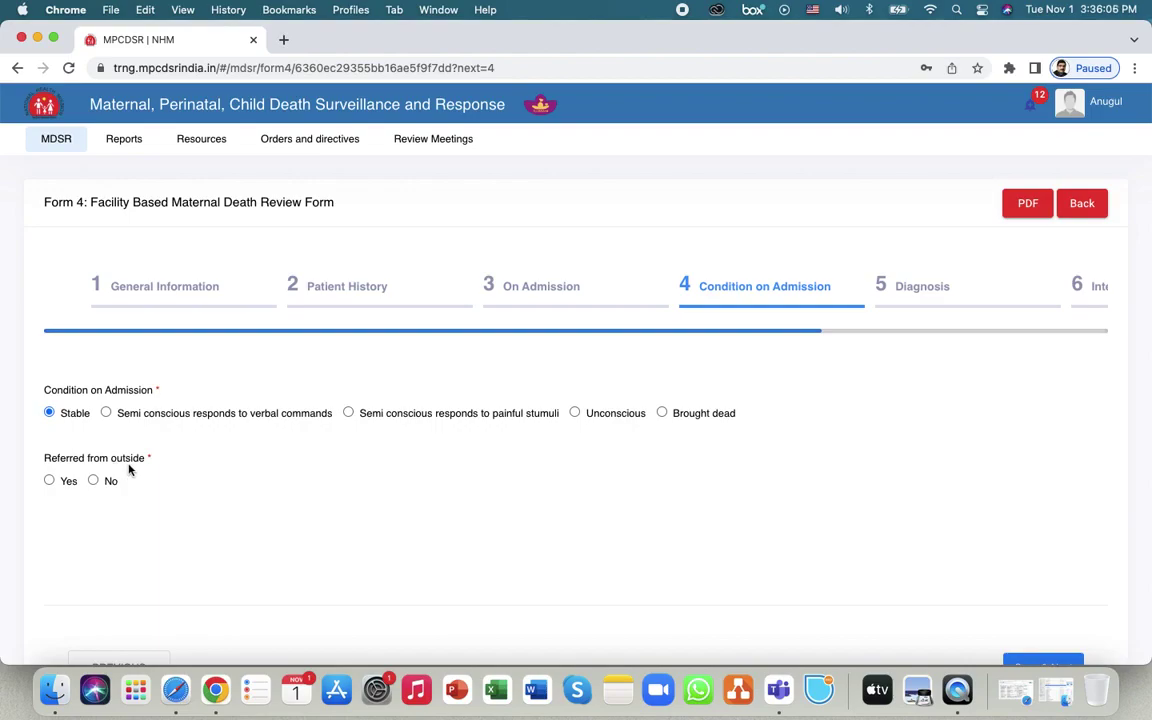
{"action": "scroll", "coordinate": [153, 470], "scroll_direction": "down", "scroll_amount": 2}
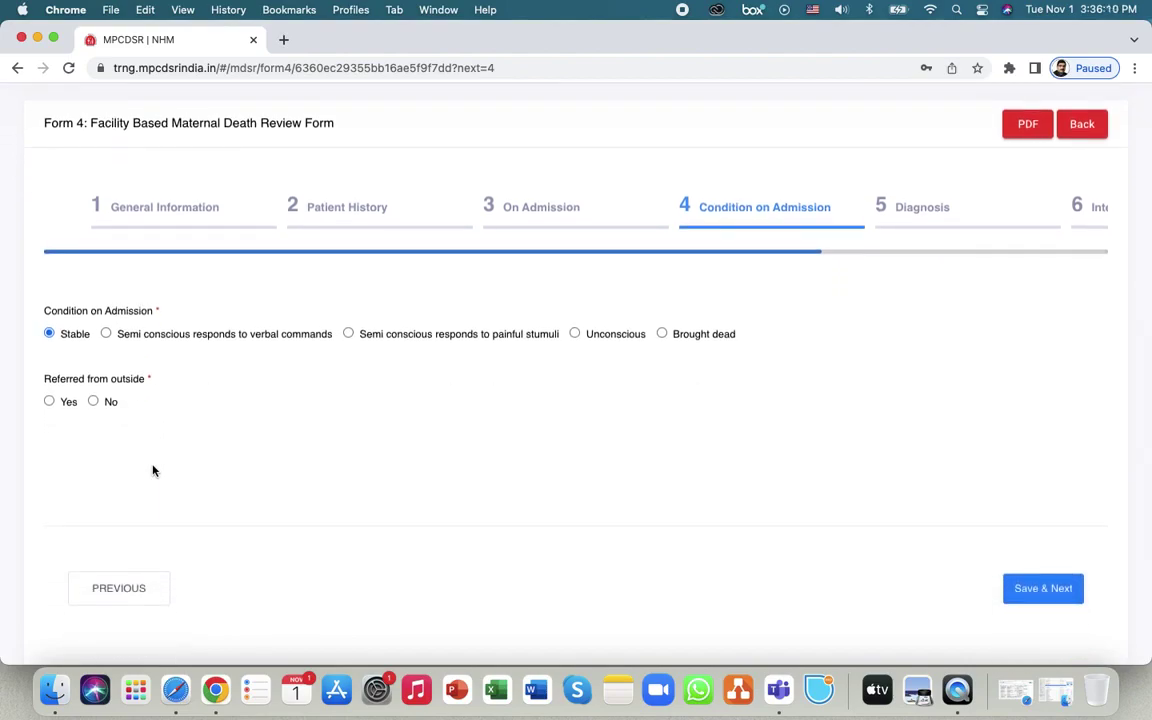
Mark the case as referred from outside and examine the table for transport, referral and type of care.
{"action": "left_click", "coordinate": [48, 403]}
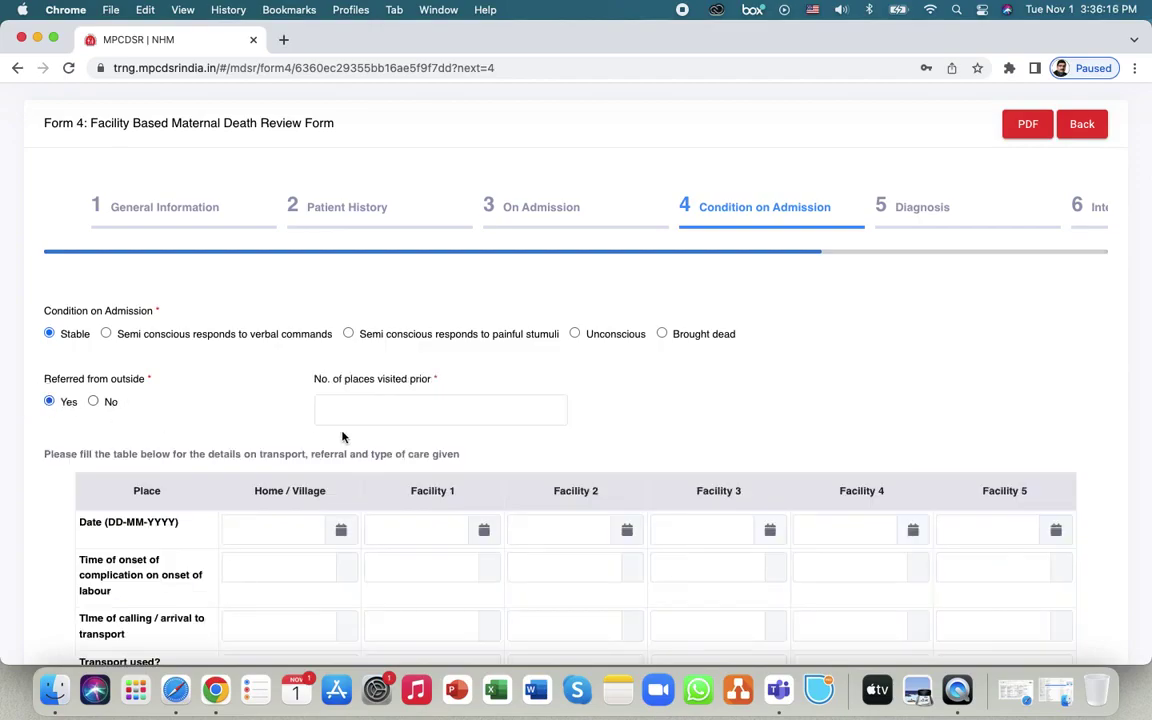
{"action": "scroll", "coordinate": [540, 443], "scroll_direction": "down", "scroll_amount": 2}
{"action": "scroll", "coordinate": [540, 443], "scroll_direction": "down", "scroll_amount": 8}
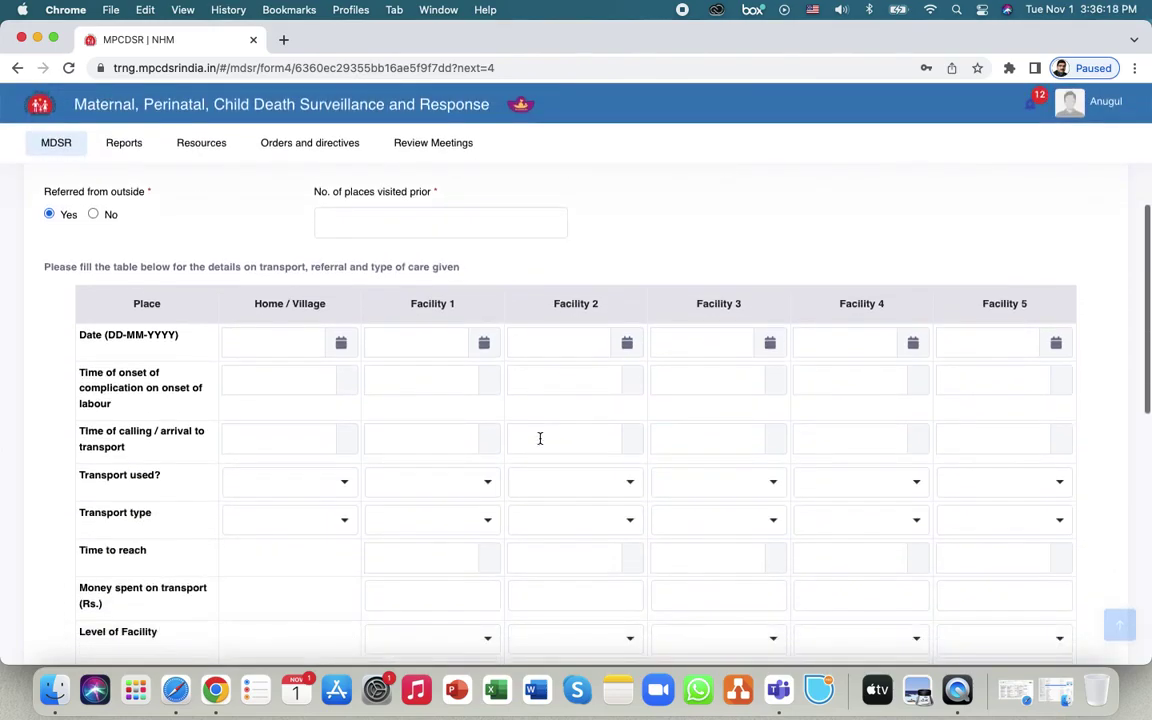
{"action": "scroll", "coordinate": [540, 438], "scroll_direction": "down", "scroll_amount": 4}
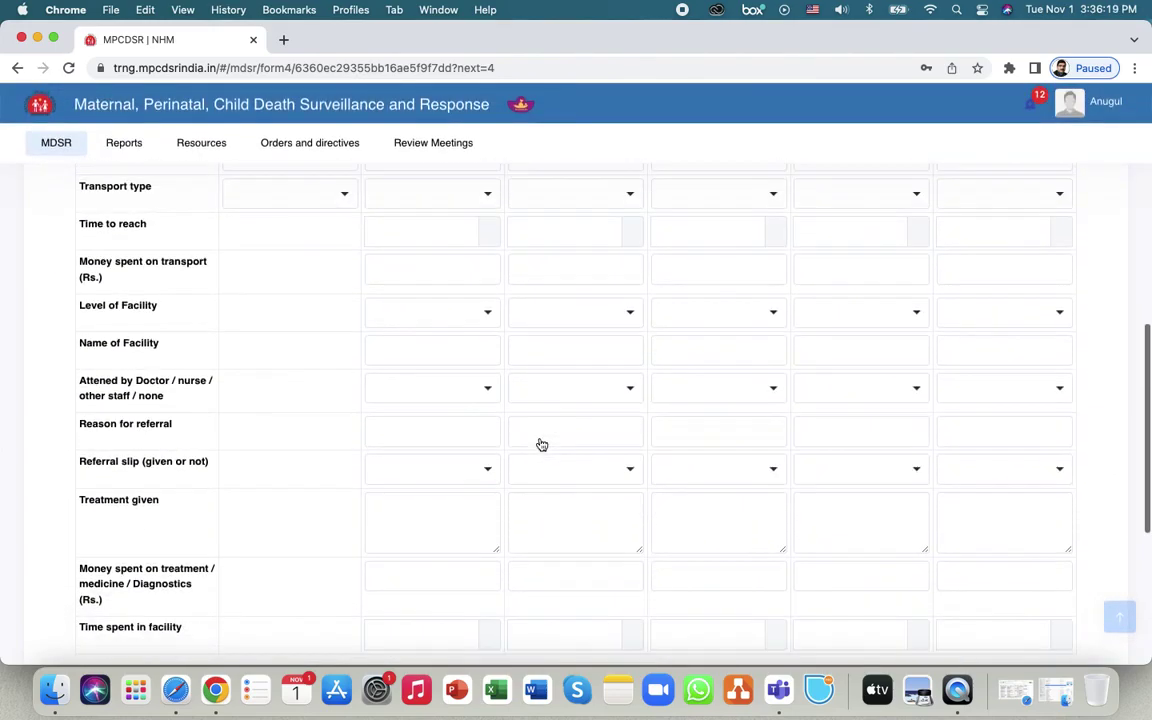
{"action": "scroll", "coordinate": [540, 438], "scroll_direction": "down", "scroll_amount": 1}
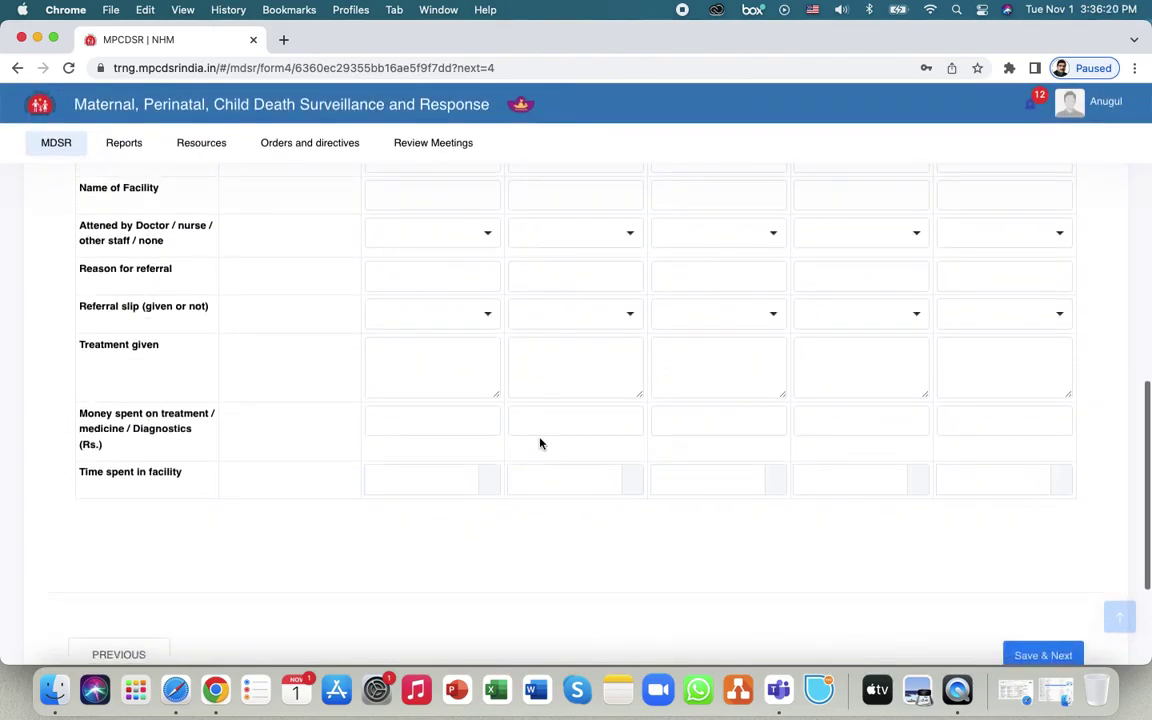
{"action": "scroll", "coordinate": [540, 443], "scroll_direction": "up", "scroll_amount": 12}
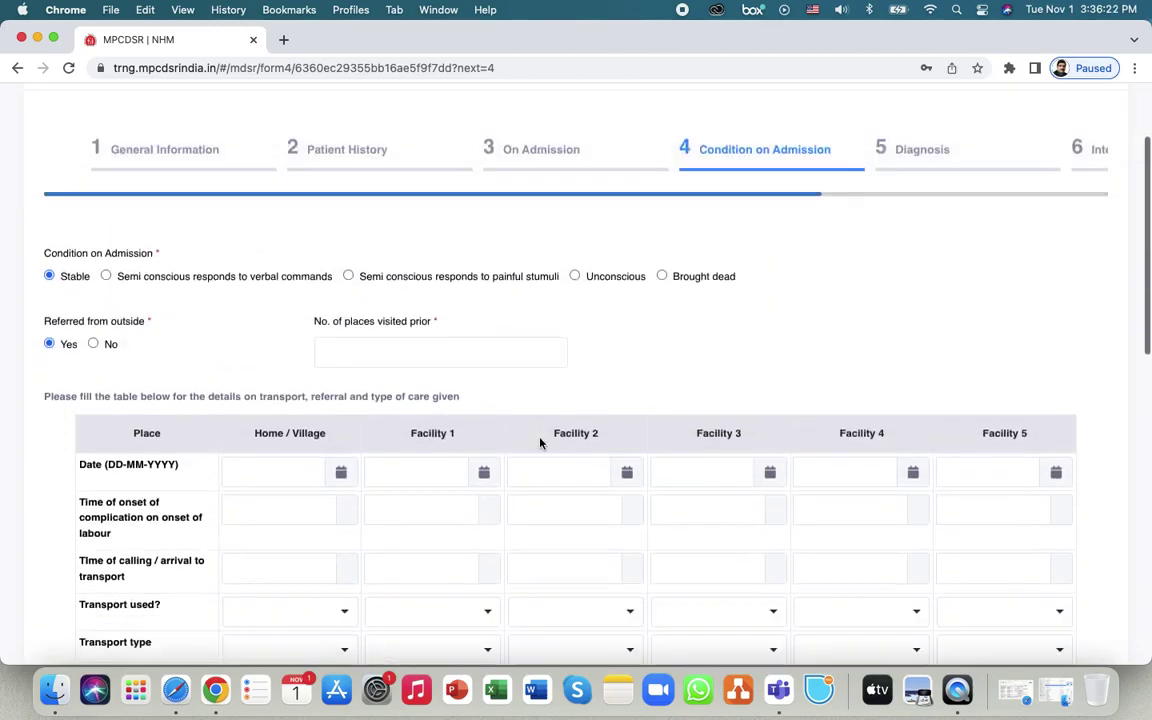
Set Referred from outside to No and save the Condition on Admission section.
{"action": "scroll", "coordinate": [540, 443], "scroll_direction": "up", "scroll_amount": 1}
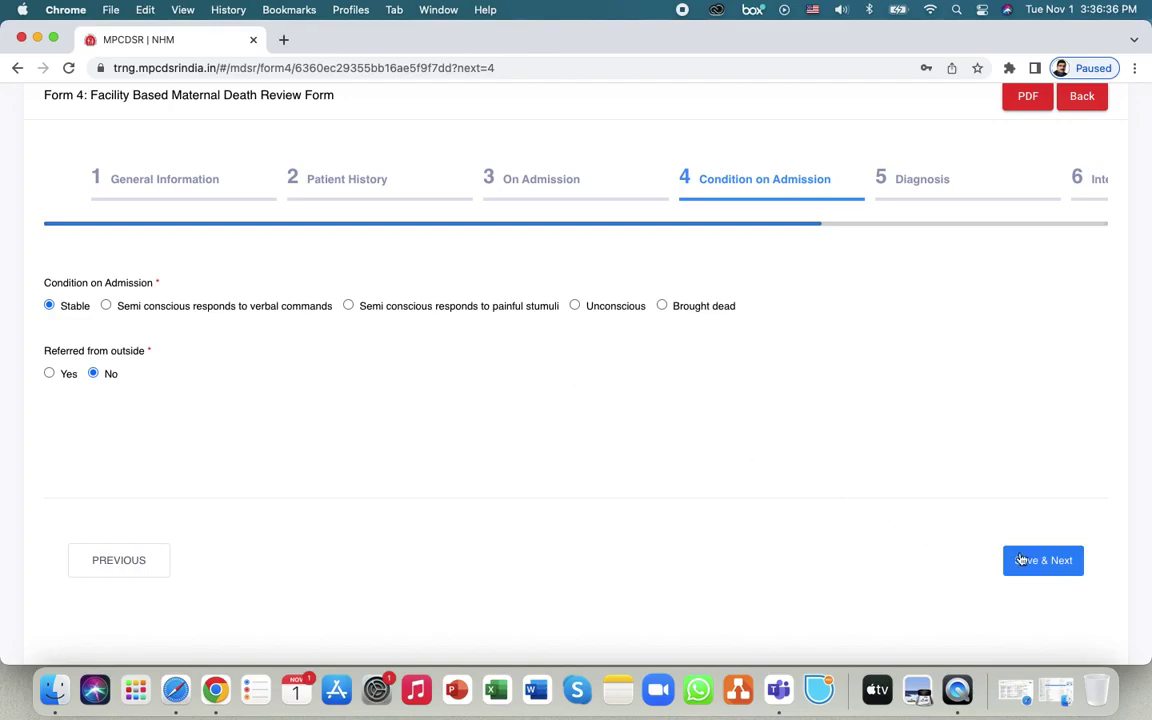
{"action": "left_click", "coordinate": [1053, 570]}
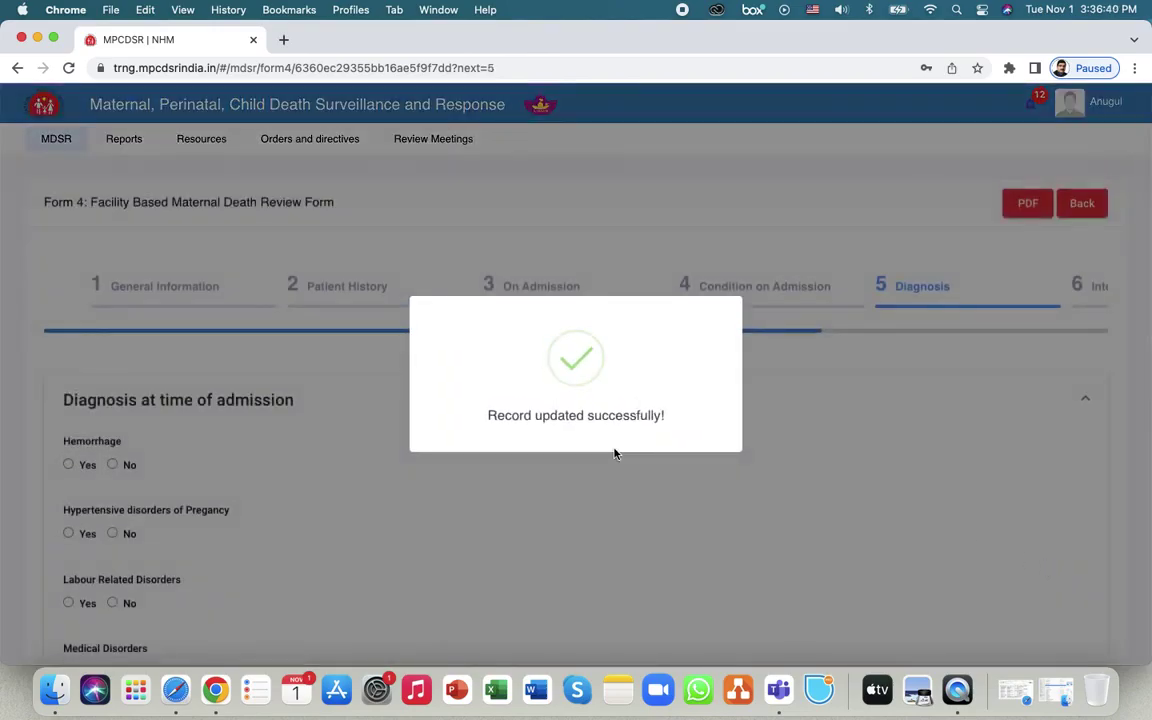
Record hemorrhage at admission with Gestational Trophoblastic Disease and Antepartum Bleeding, choosing Placentra Previa and Rupture Uterus as the bleeding causes.
{"action": "scroll", "coordinate": [370, 424], "scroll_direction": "down", "scroll_amount": 1}
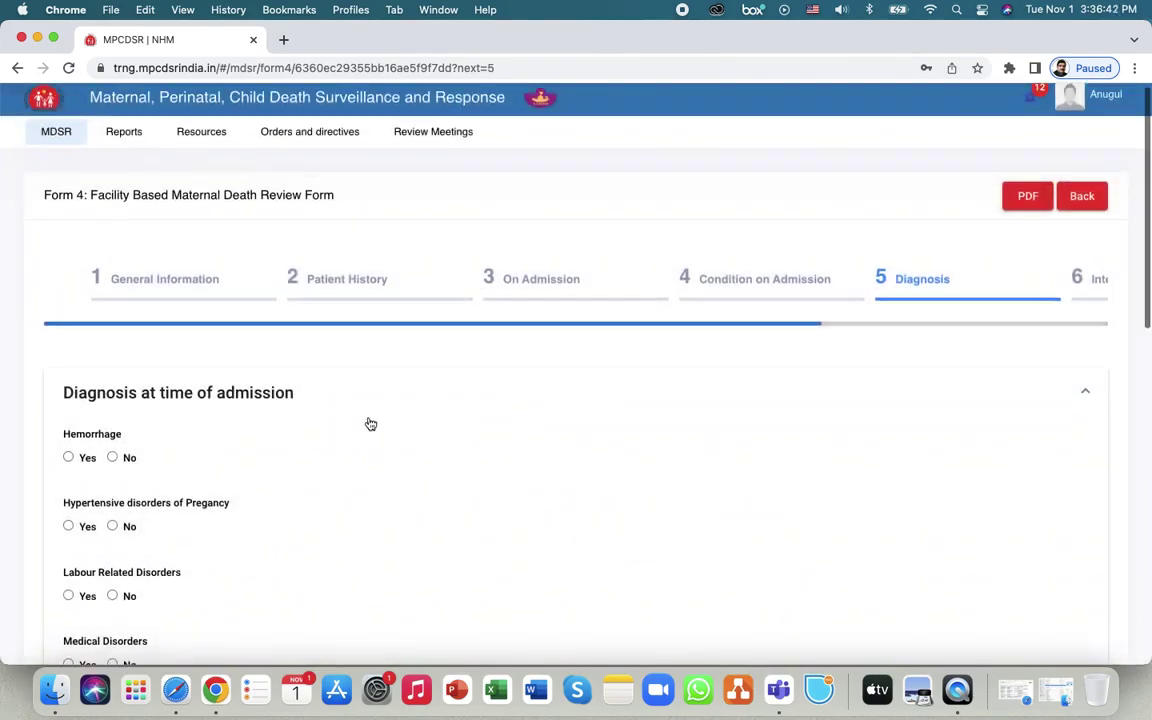
{"action": "scroll", "coordinate": [370, 424], "scroll_direction": "down", "scroll_amount": 4}
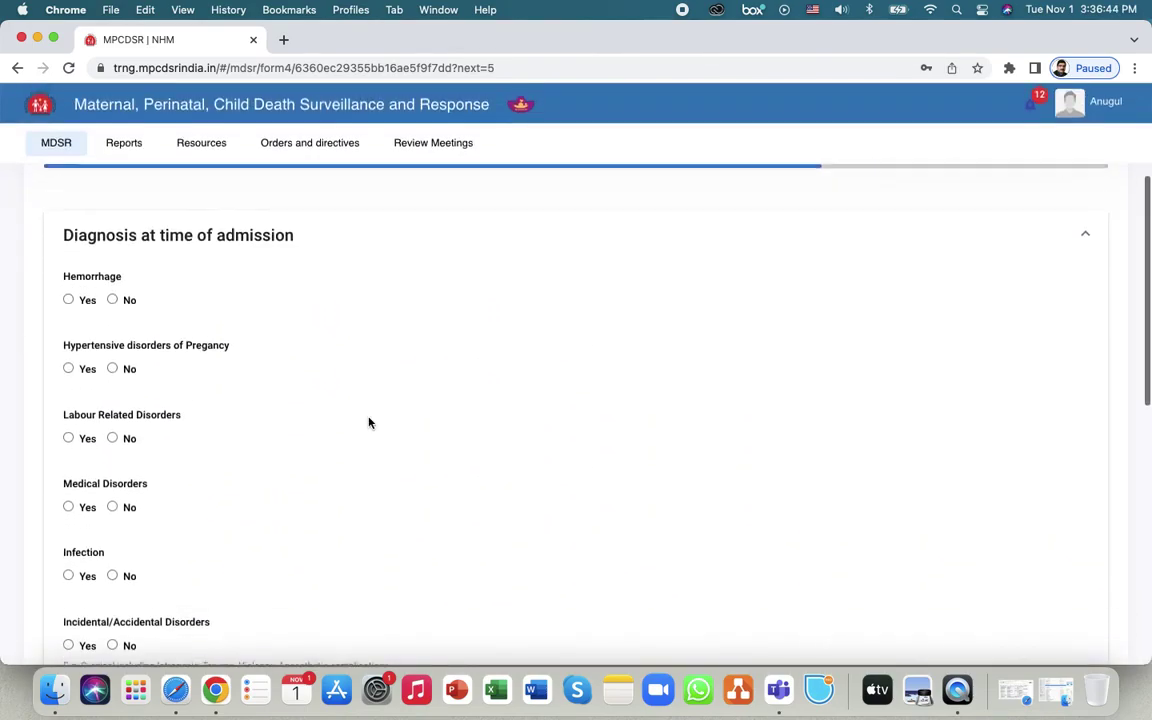
{"action": "scroll", "coordinate": [369, 423], "scroll_direction": "down", "scroll_amount": 2}
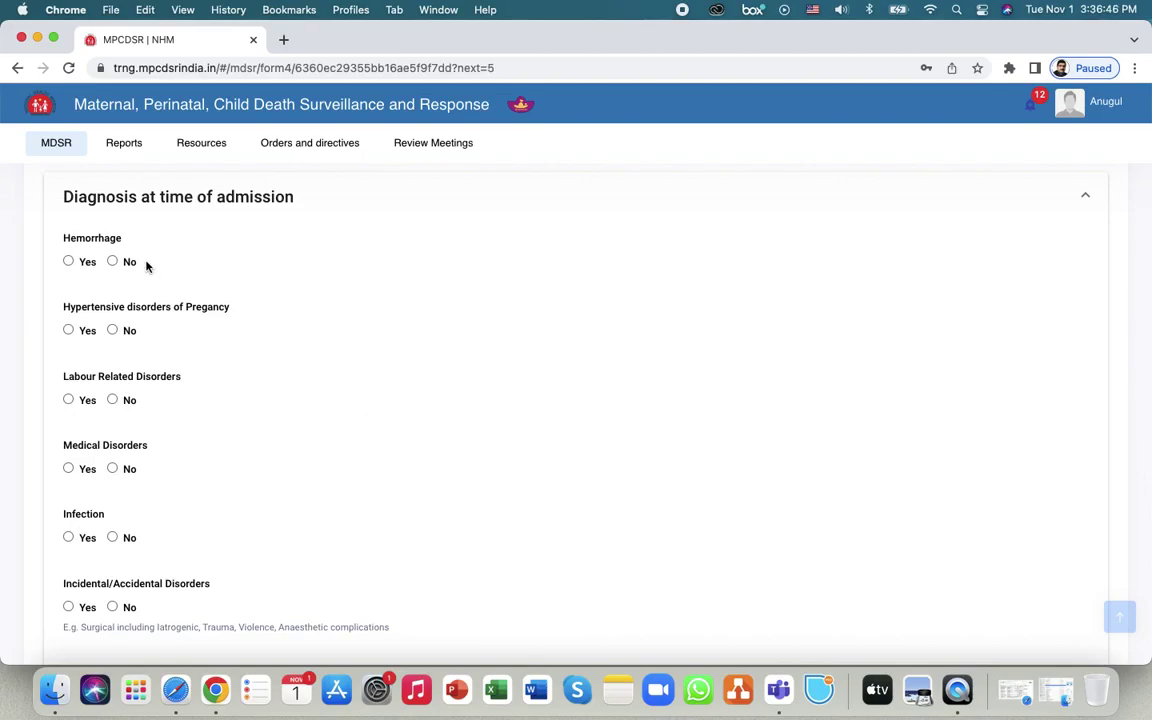
{"action": "left_click", "coordinate": [68, 262]}
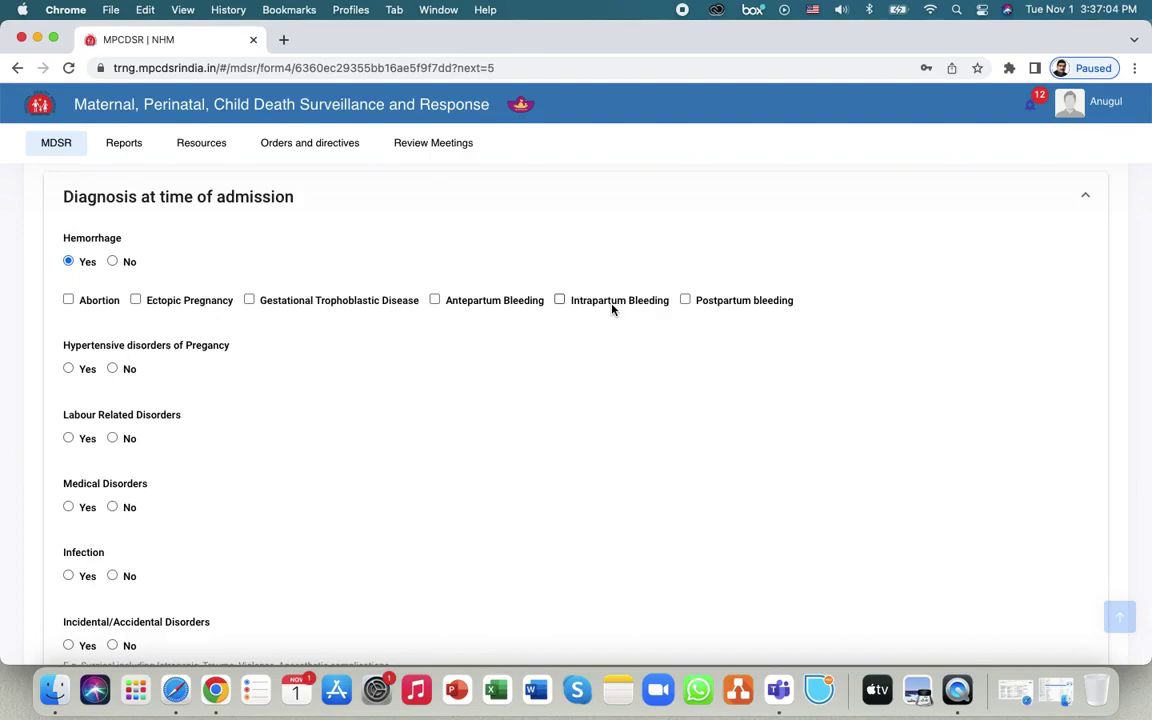
{"action": "left_click", "coordinate": [249, 300]}
{"action": "left_click", "coordinate": [434, 300]}
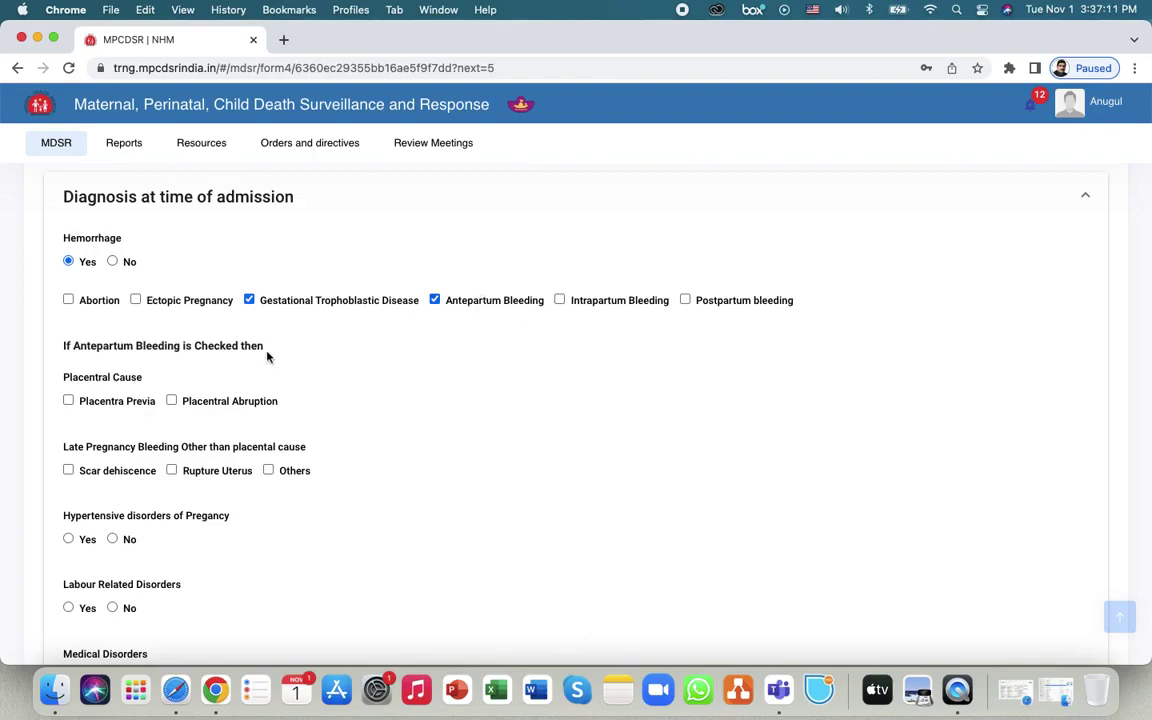
{"action": "left_click", "coordinate": [68, 401]}
{"action": "left_click", "coordinate": [175, 472]}
Answer No for hypertensive, labour related, medical, infection, incidental/accidental and any other disorders at admission.
{"action": "scroll", "coordinate": [409, 431], "scroll_direction": "down", "scroll_amount": 5}
{"action": "left_click", "coordinate": [112, 204]}
{"action": "left_click", "coordinate": [112, 273]}
{"action": "left_click", "coordinate": [112, 343]}
{"action": "left_click", "coordinate": [112, 411]}
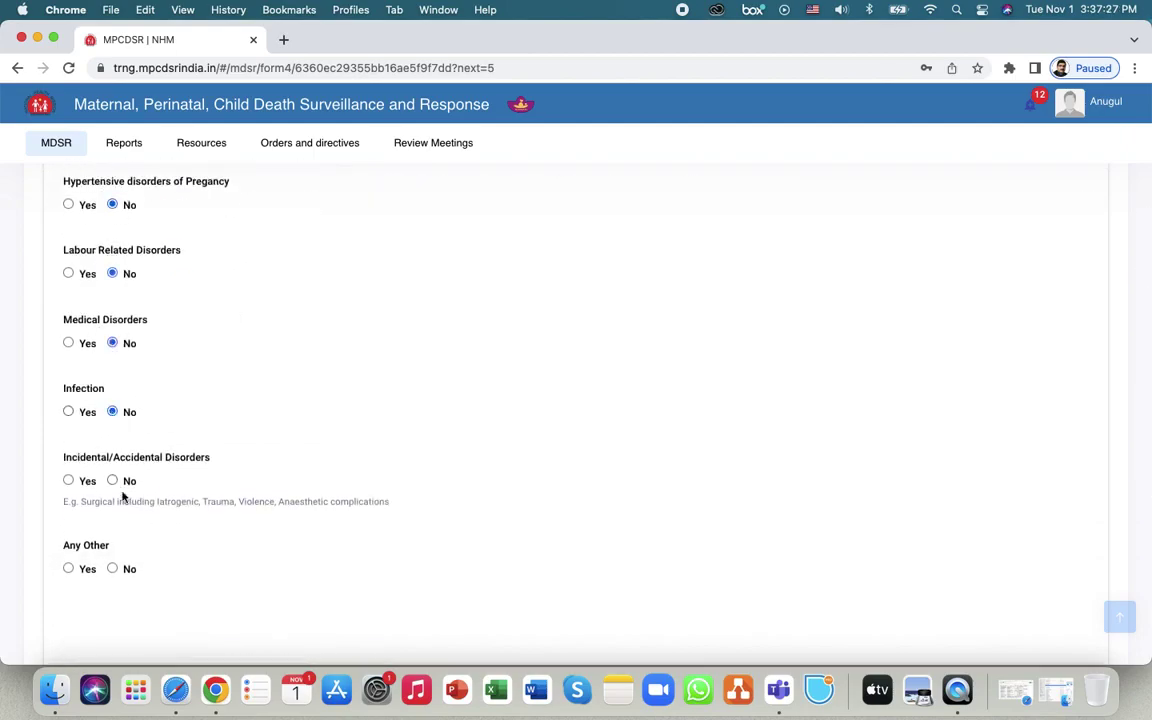
{"action": "left_click", "coordinate": [112, 480]}
{"action": "scroll", "coordinate": [278, 535], "scroll_direction": "down", "scroll_amount": 3}
{"action": "left_click", "coordinate": [112, 401]}
Review the admission diagnosis answers, and in the Abortion section record a Spontaneous, Complete abortion.
{"action": "scroll", "coordinate": [411, 461], "scroll_direction": "up", "scroll_amount": 10}
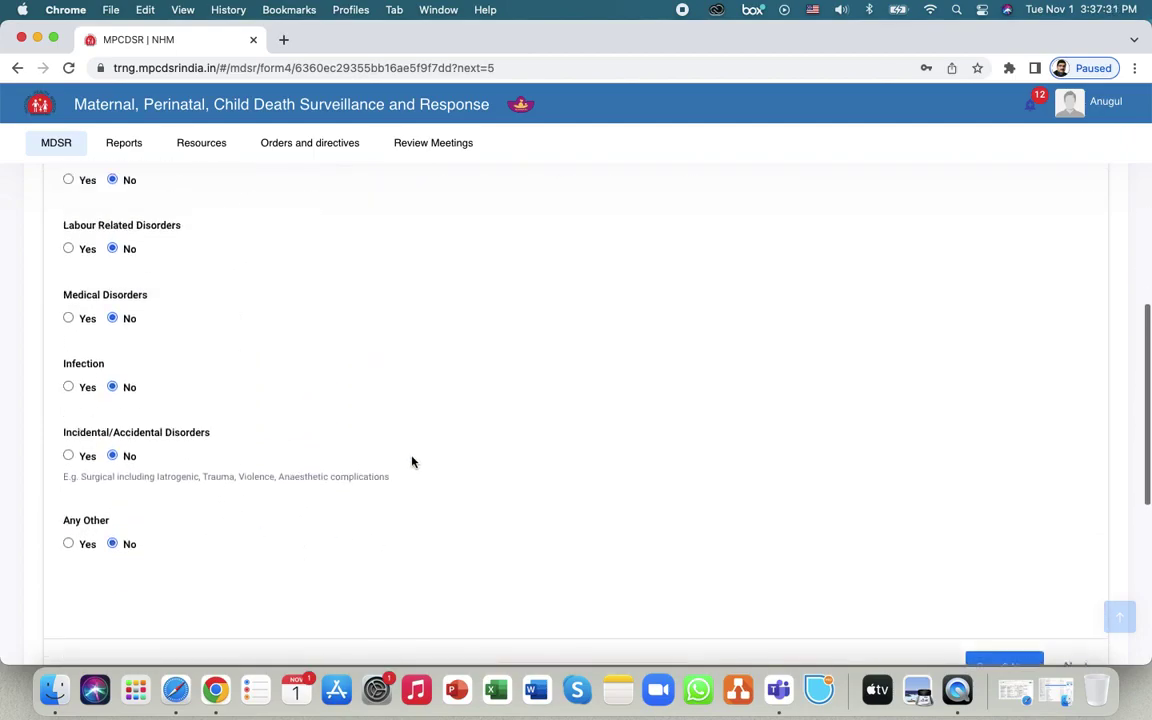
{"action": "scroll", "coordinate": [412, 462], "scroll_direction": "down", "scroll_amount": 10}
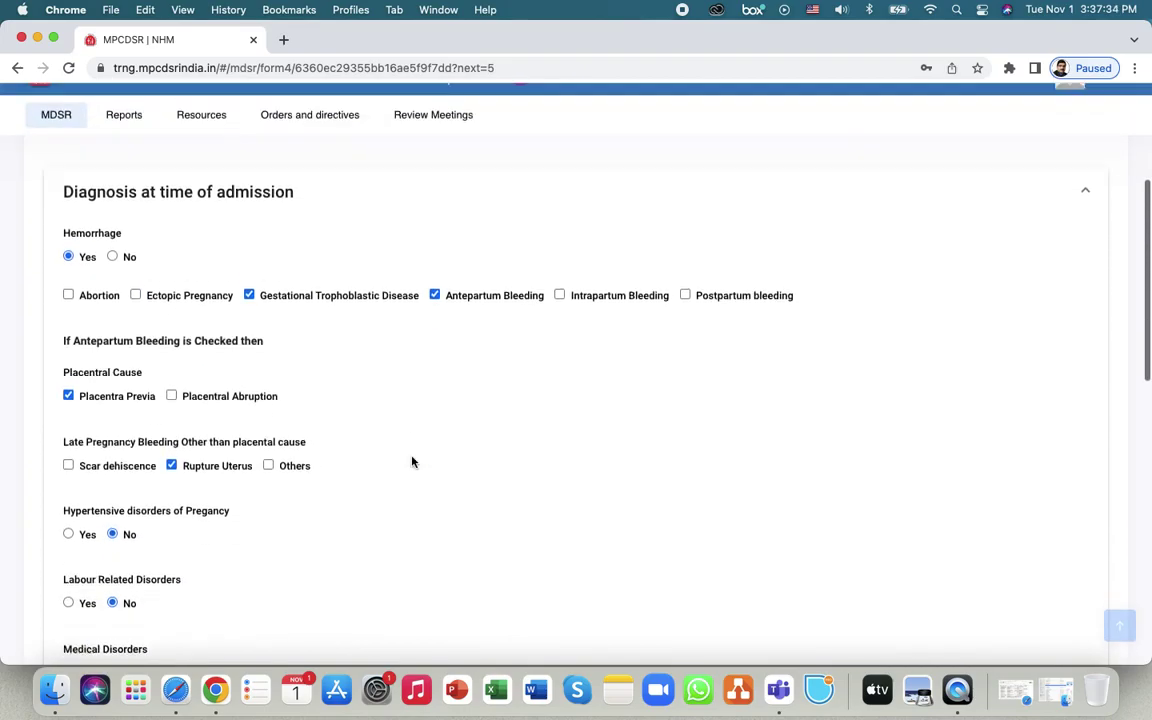
{"action": "scroll", "coordinate": [413, 463], "scroll_direction": "down", "scroll_amount": 2}
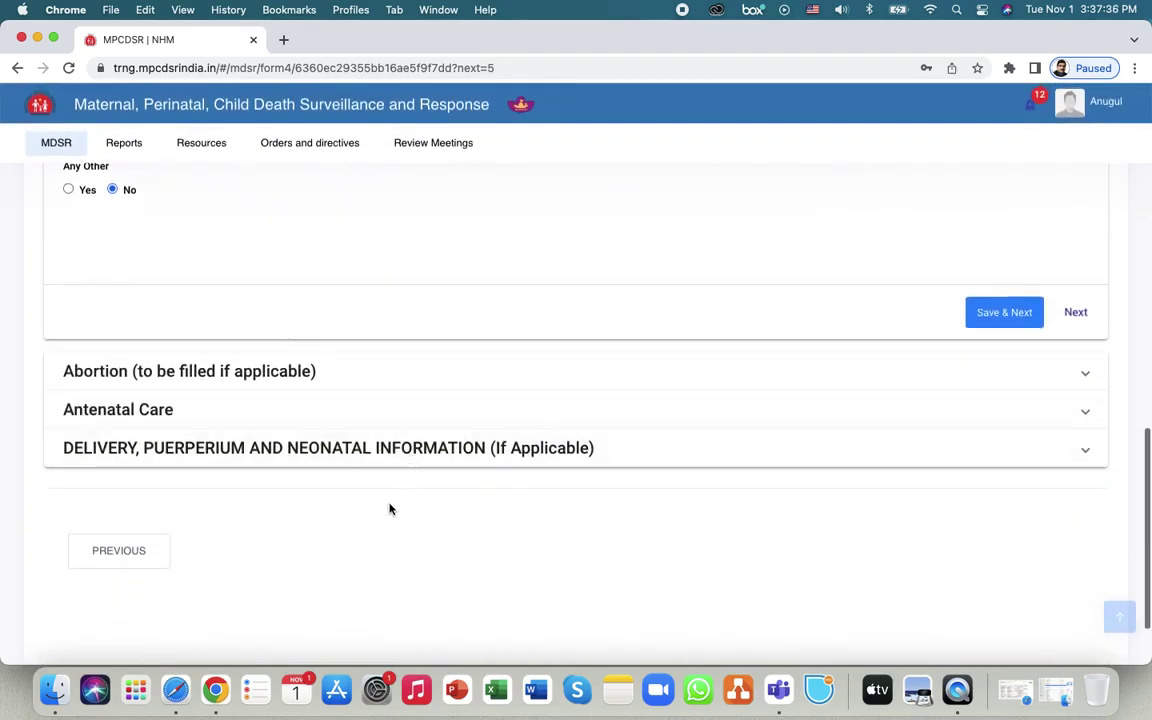
{"action": "left_click", "coordinate": [372, 379]}
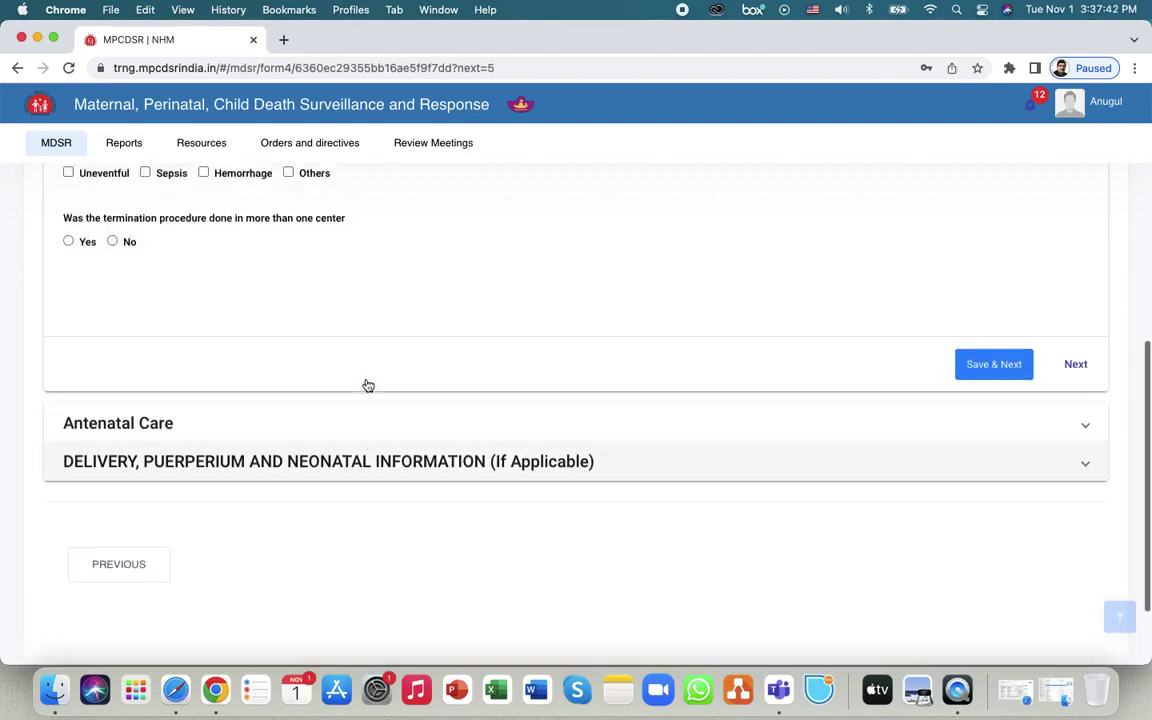
{"action": "left_click", "coordinate": [67, 351]}
{"action": "left_click", "coordinate": [68, 420]}
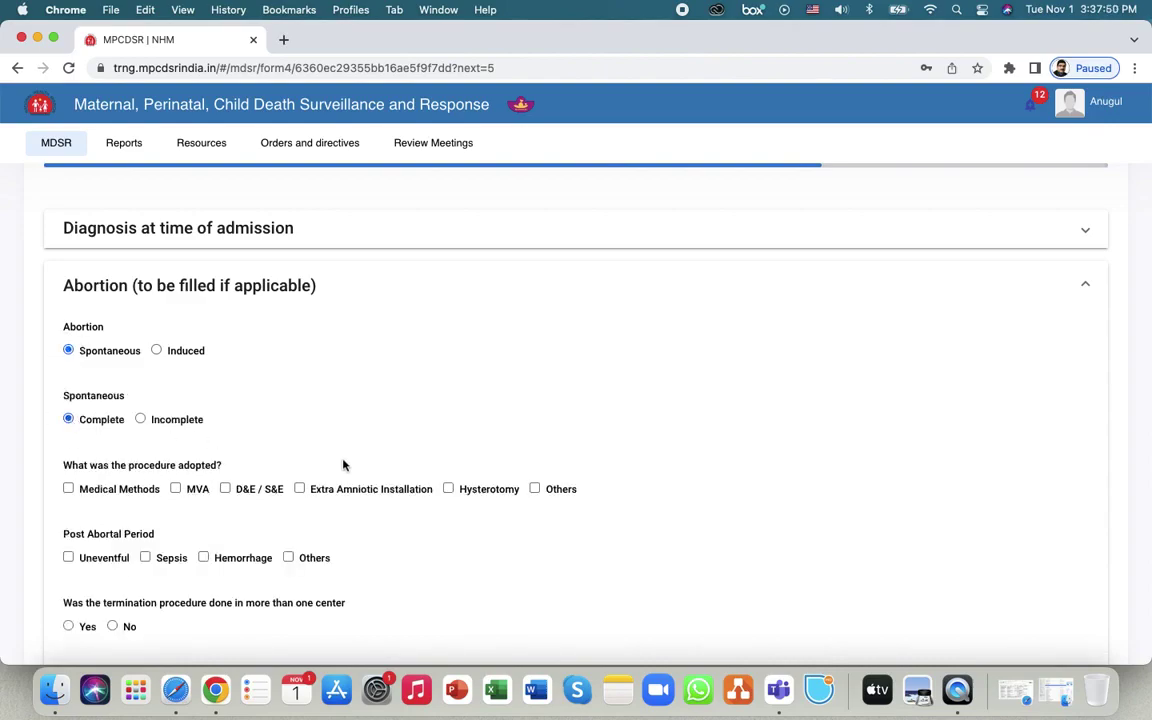
Record Medical Methods as the procedure, an Uneventful post abortal period, and No for termination in more than one center.
{"action": "scroll", "coordinate": [186, 437], "scroll_direction": "down", "scroll_amount": 2}
{"action": "left_click", "coordinate": [68, 402]}
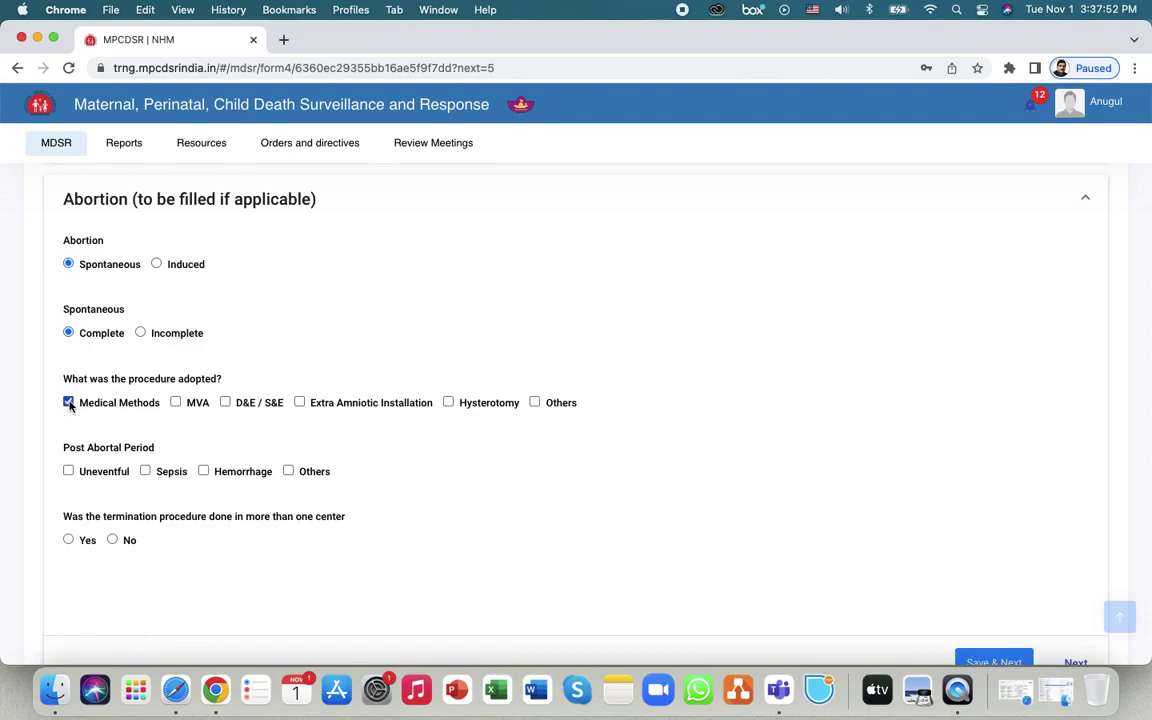
{"action": "left_click", "coordinate": [68, 471]}
{"action": "left_click", "coordinate": [112, 540]}
In the Antenatal Care section, try the different answers on whether she received ANC and settle on No.
{"action": "scroll", "coordinate": [329, 535], "scroll_direction": "down", "scroll_amount": 5}
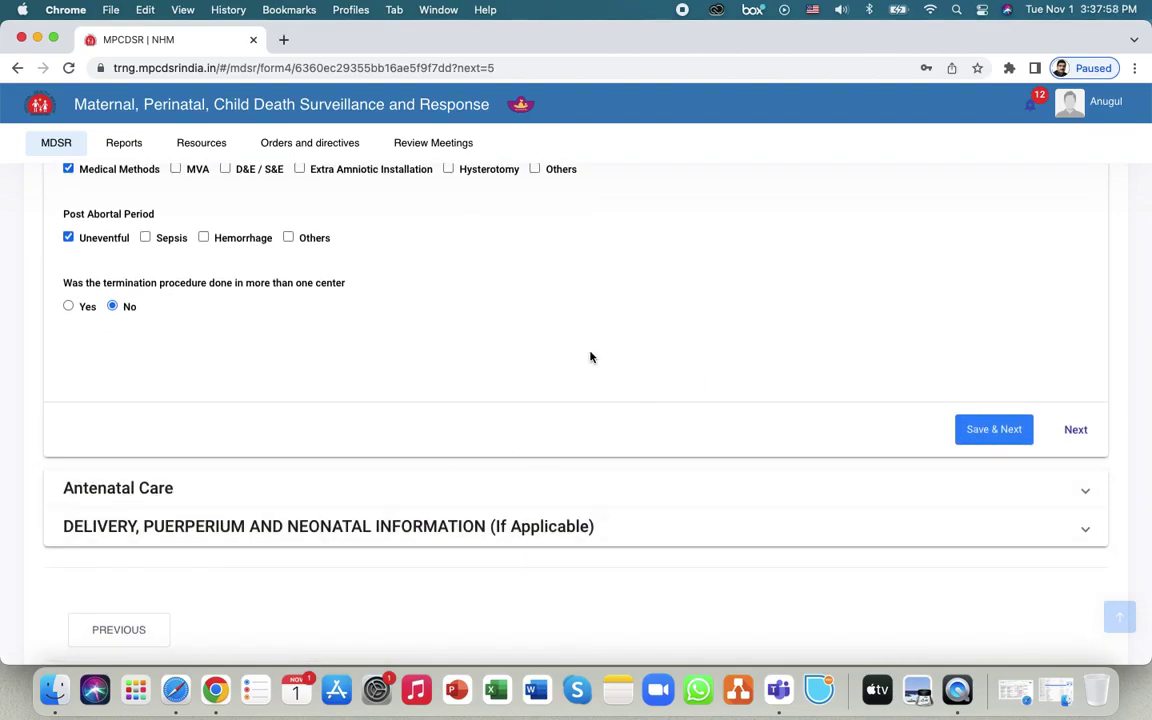
{"action": "left_click", "coordinate": [180, 498]}
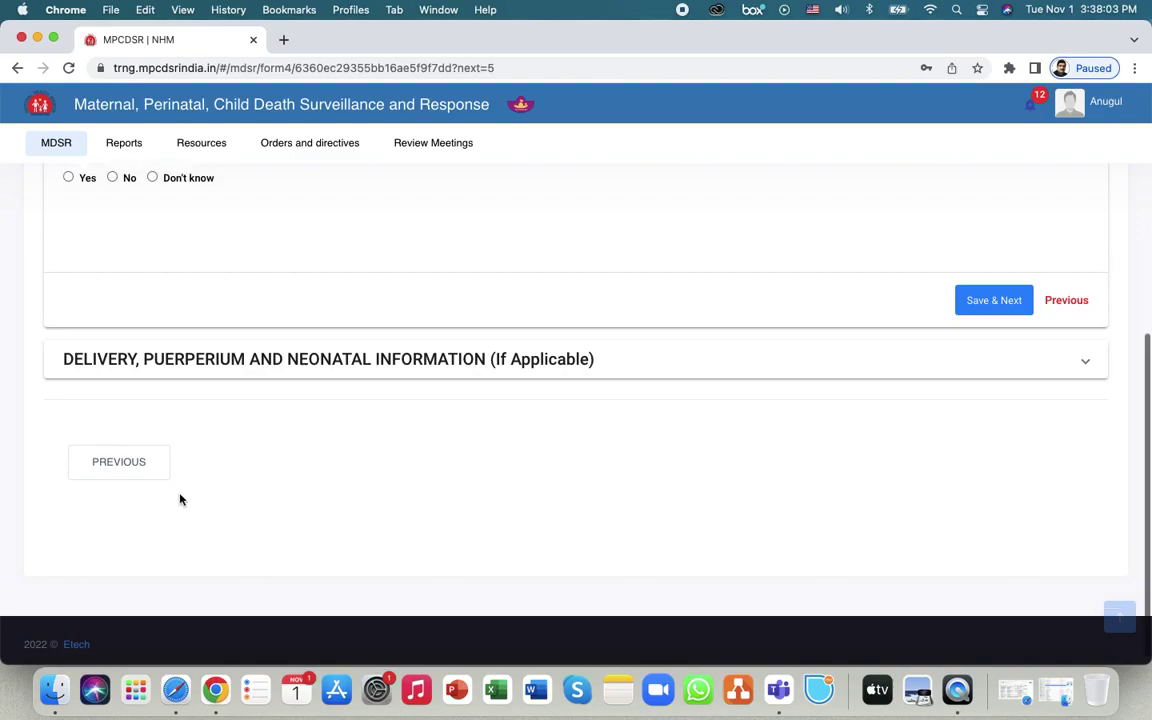
{"action": "scroll", "coordinate": [180, 498], "scroll_direction": "up", "scroll_amount": 3}
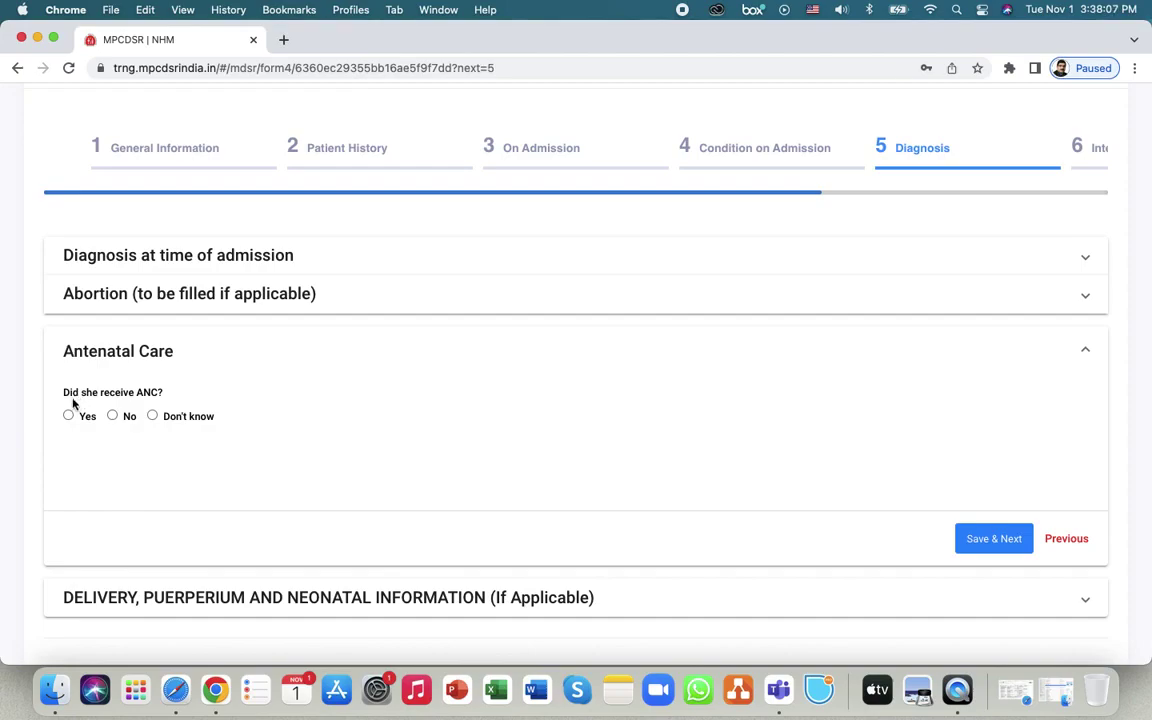
{"action": "left_click", "coordinate": [112, 417]}
{"action": "left_click", "coordinate": [152, 416]}
{"action": "left_click", "coordinate": [112, 417]}
{"action": "left_click", "coordinate": [69, 418]}
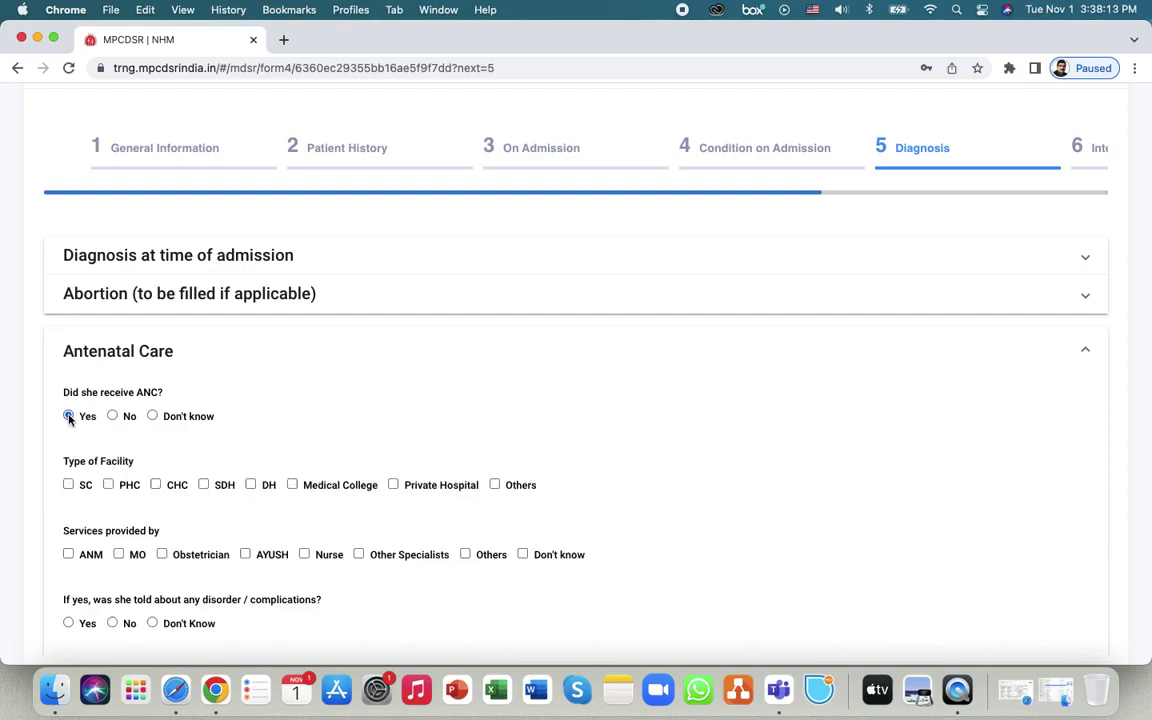
{"action": "scroll", "coordinate": [291, 457], "scroll_direction": "down", "scroll_amount": 2}
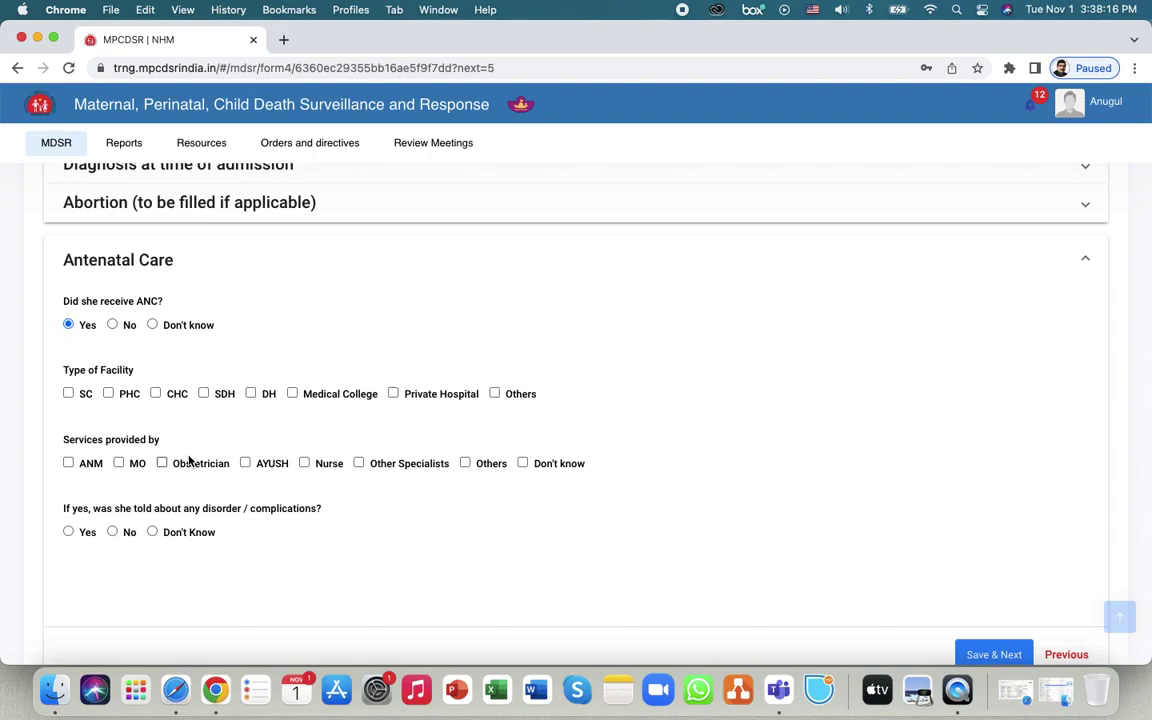
{"action": "left_click", "coordinate": [113, 325]}
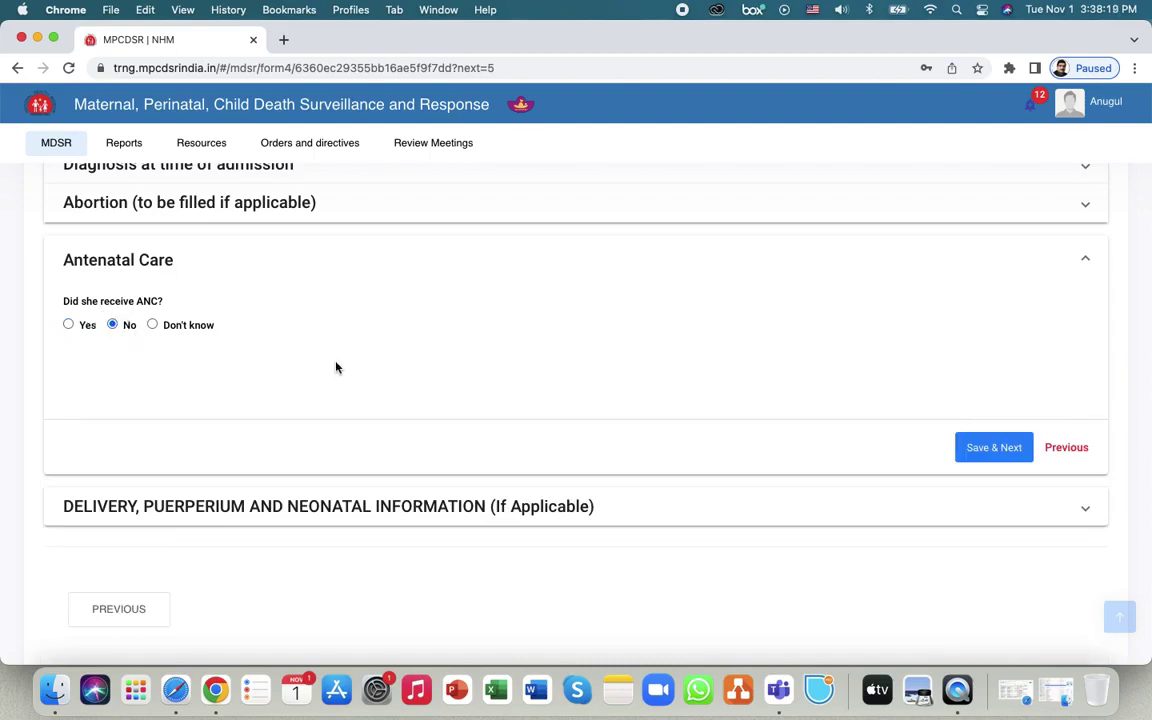
In the delivery, puerperium and neonatal section, answer No for labour pains and mark Obstructed labour/ Rupture Uterus as the complication.
{"action": "scroll", "coordinate": [573, 445], "scroll_direction": "down", "scroll_amount": 3}
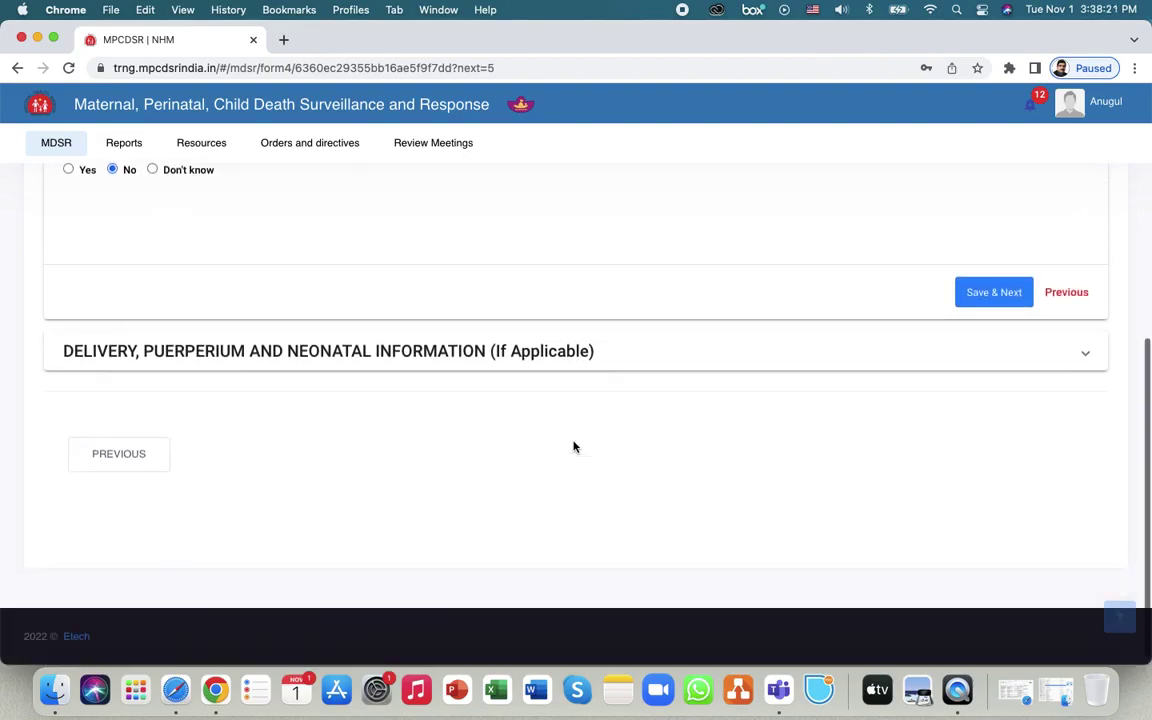
{"action": "left_click", "coordinate": [510, 364]}
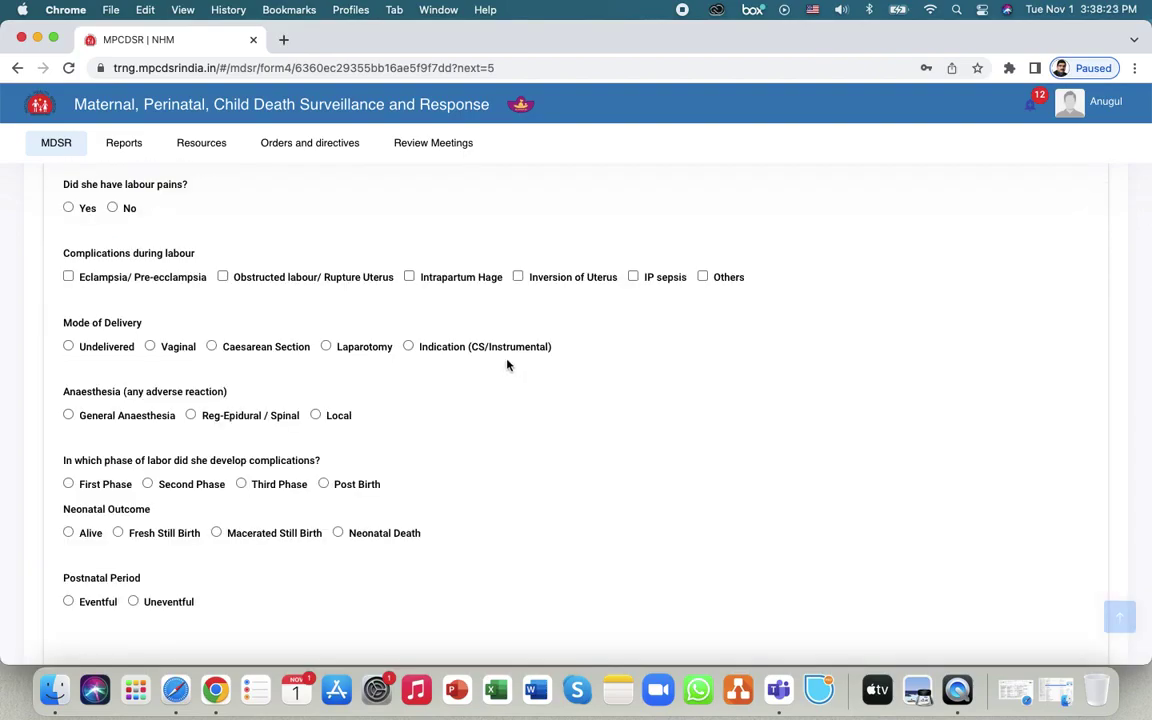
{"action": "scroll", "coordinate": [508, 364], "scroll_direction": "up", "scroll_amount": 5}
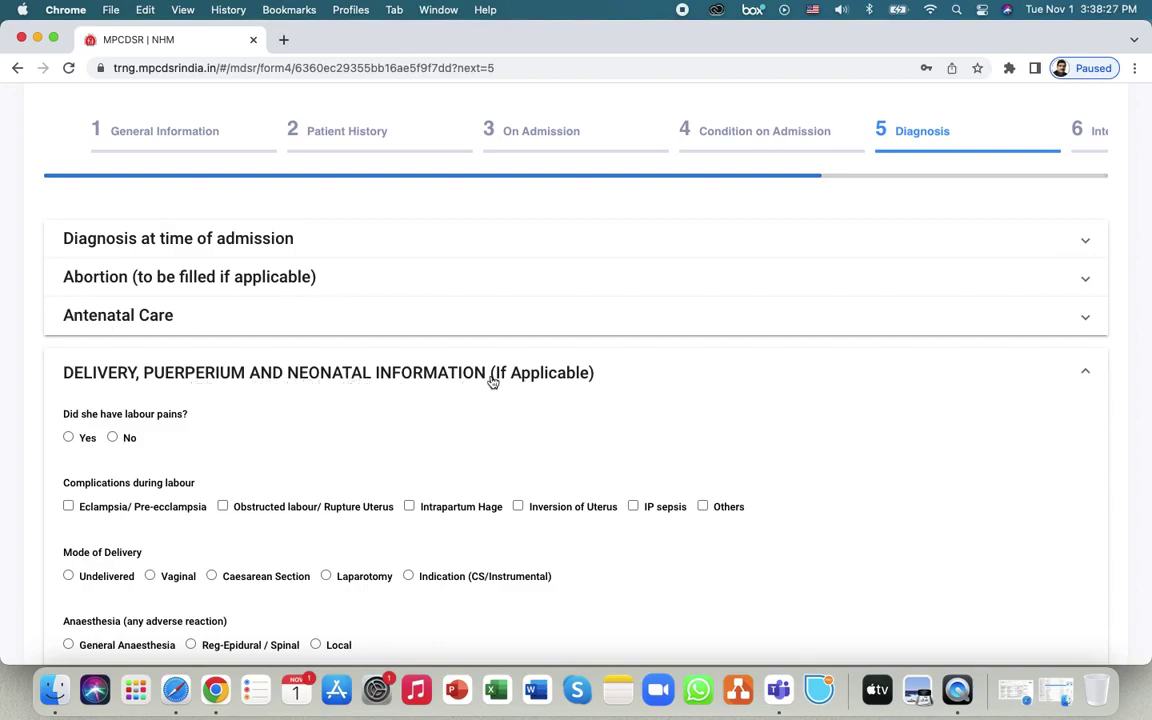
{"action": "left_click", "coordinate": [113, 438]}
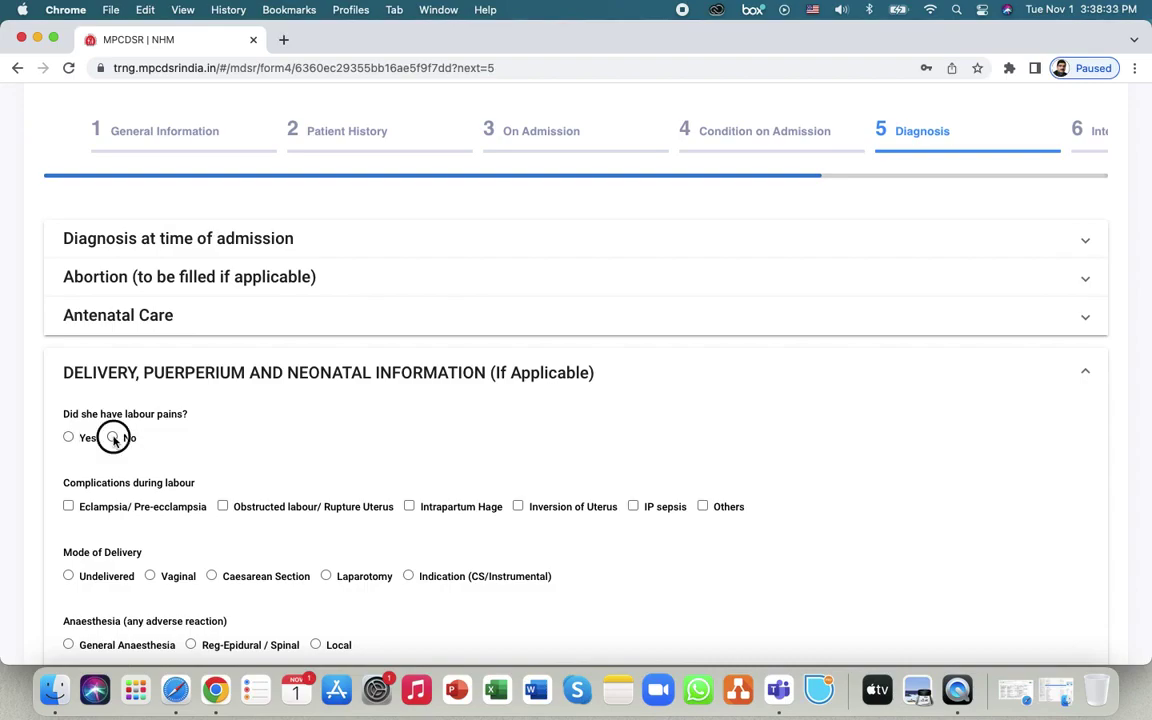
{"action": "scroll", "coordinate": [305, 460], "scroll_direction": "down", "scroll_amount": 2}
{"action": "left_click", "coordinate": [222, 428]}
Set the mode of delivery to Caesarean Section, performed as an Emergency.
{"action": "left_click", "coordinate": [211, 499]}
{"action": "scroll", "coordinate": [275, 510], "scroll_direction": "down", "scroll_amount": 2}
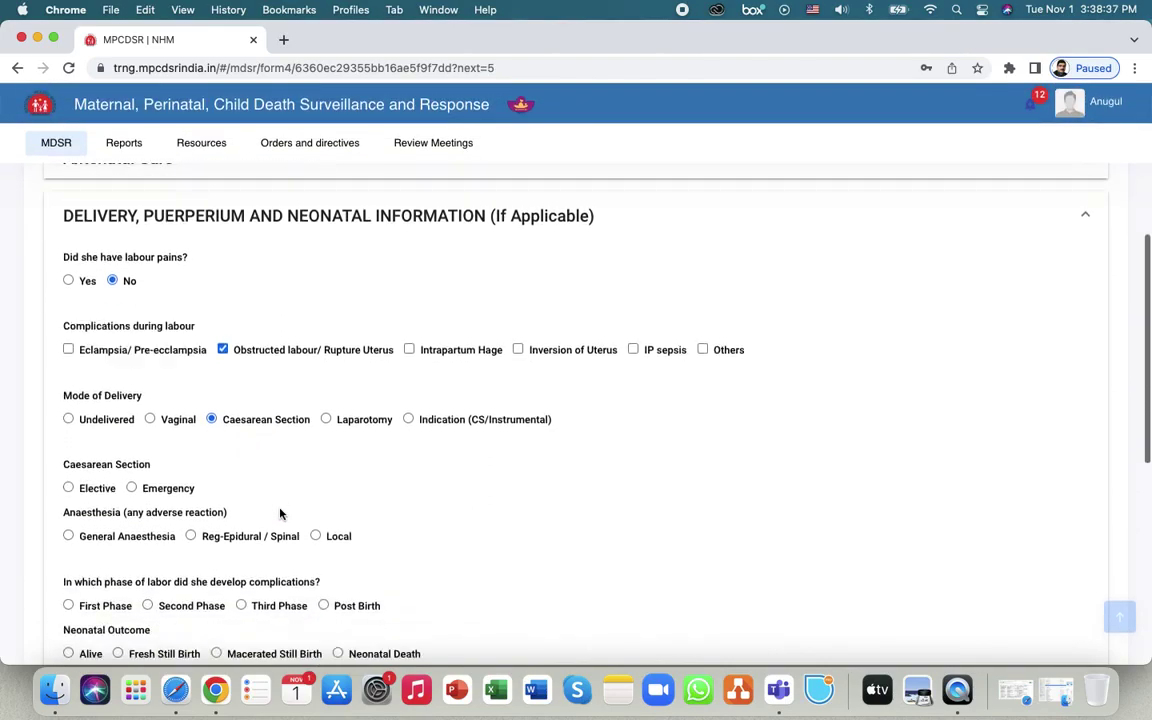
{"action": "scroll", "coordinate": [280, 513], "scroll_direction": "down", "scroll_amount": 1}
{"action": "left_click", "coordinate": [132, 437]}
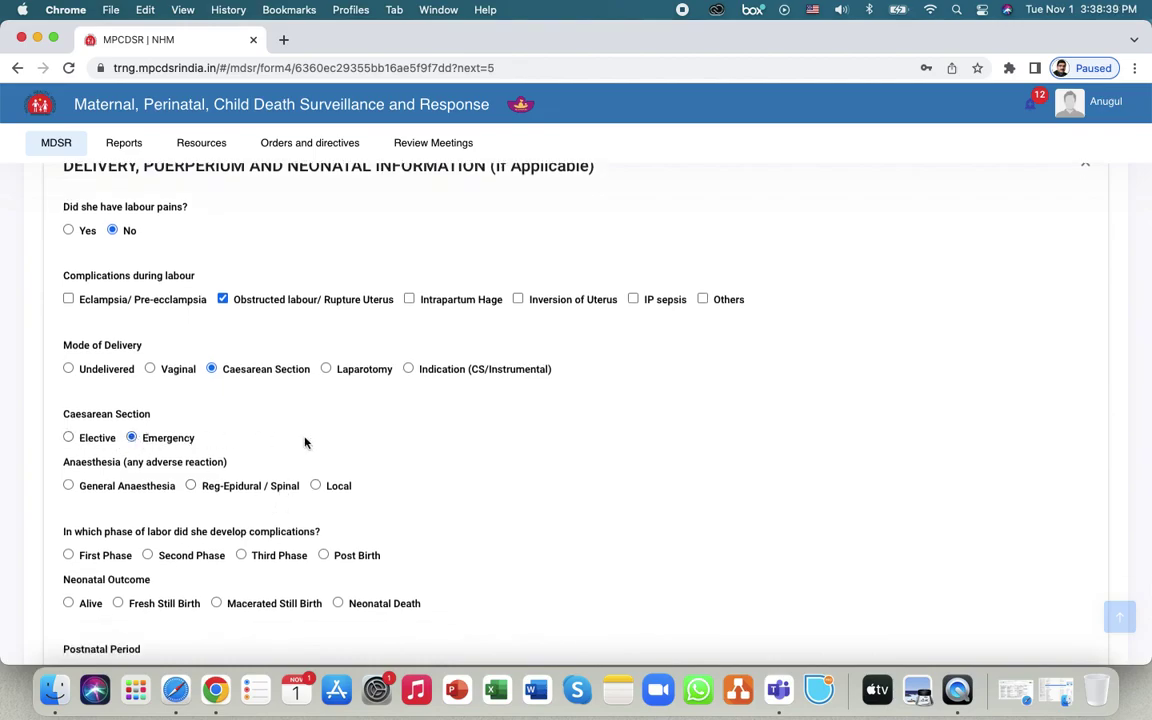
Record Reg-Epidural / Spinal anaesthesia, Second Phase complications, Fresh Still Birth and an Uneventful postnatal period, and save the Diagnosis section.
{"action": "scroll", "coordinate": [355, 445], "scroll_direction": "down", "scroll_amount": 4}
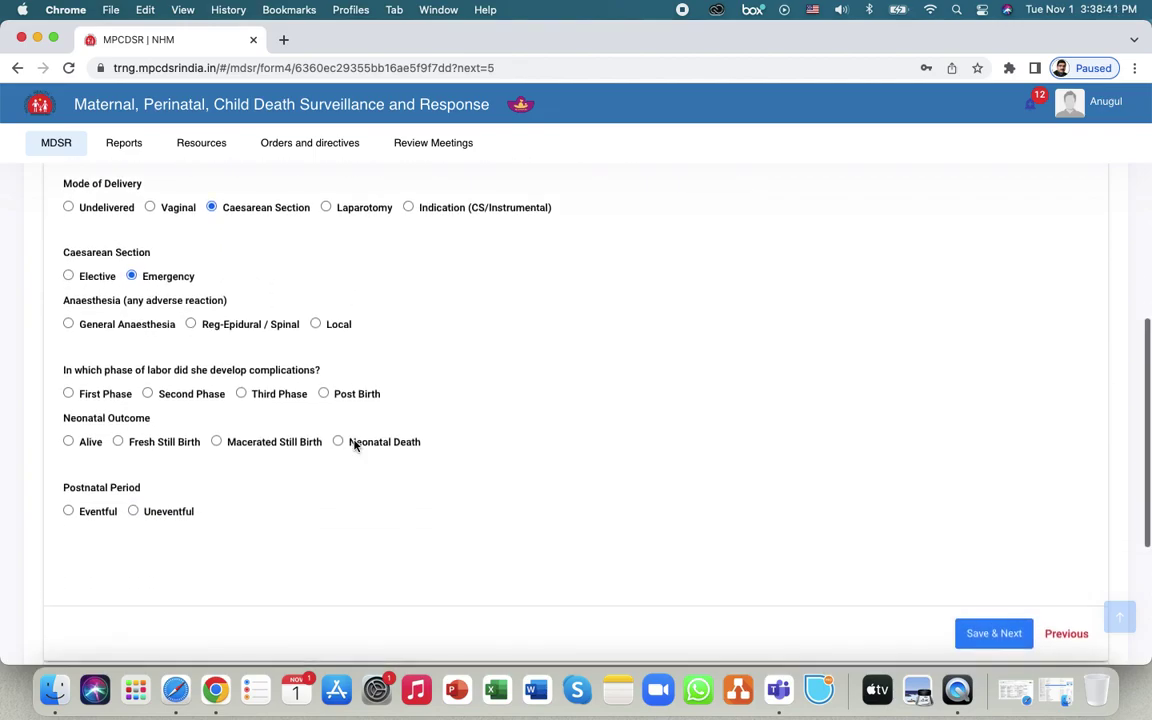
{"action": "left_click", "coordinate": [148, 394]}
{"action": "left_click", "coordinate": [118, 441]}
{"action": "left_click", "coordinate": [133, 512]}
{"action": "left_click", "coordinate": [191, 324]}
{"action": "left_click", "coordinate": [1001, 644]}
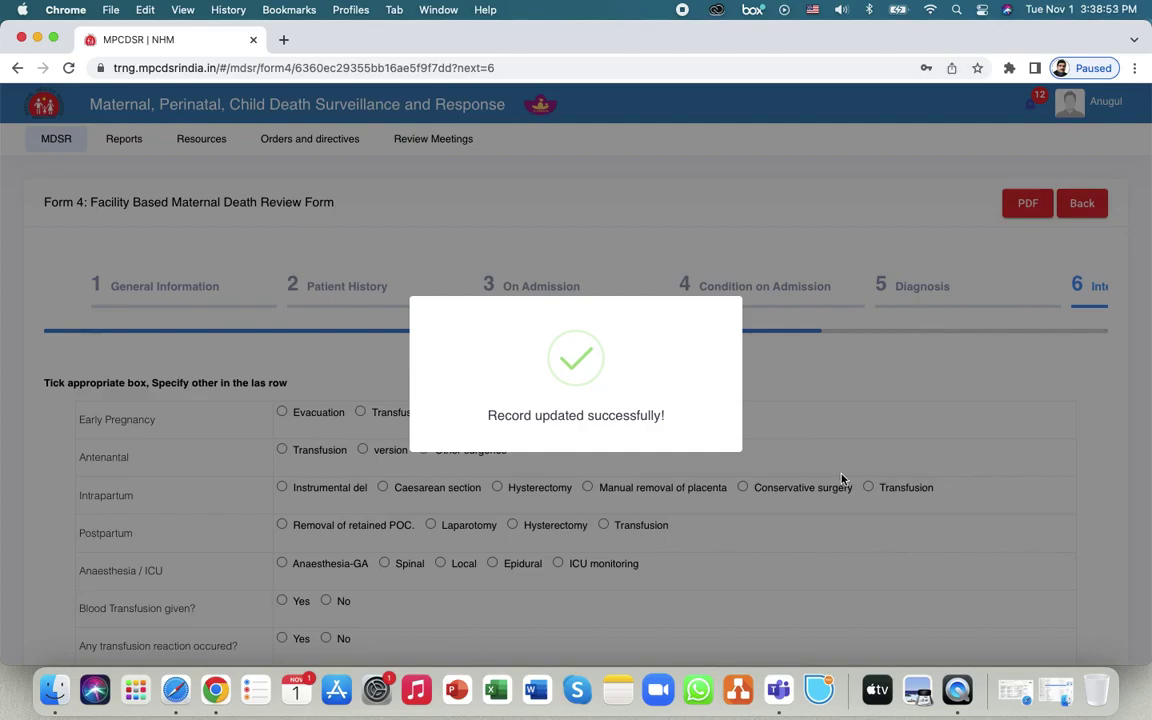
Under Interventions, choose Evacuation for early pregnancy, version for antenatal, Caesarean section for intrapartum, Laparotomy for postpartum and Spinal for anaesthesia.
{"action": "scroll", "coordinate": [920, 305], "scroll_direction": "right", "scroll_amount": 2}
{"action": "scroll", "coordinate": [913, 306], "scroll_direction": "right", "scroll_amount": 1}
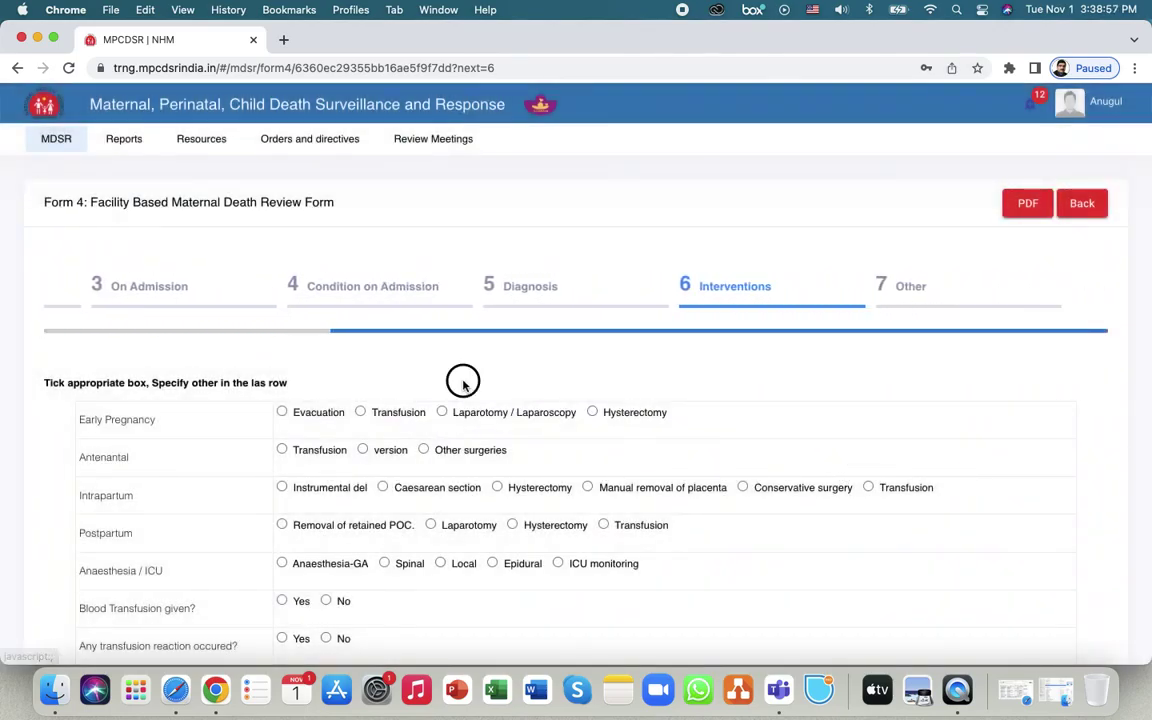
{"action": "scroll", "coordinate": [817, 443], "scroll_direction": "down", "scroll_amount": 2}
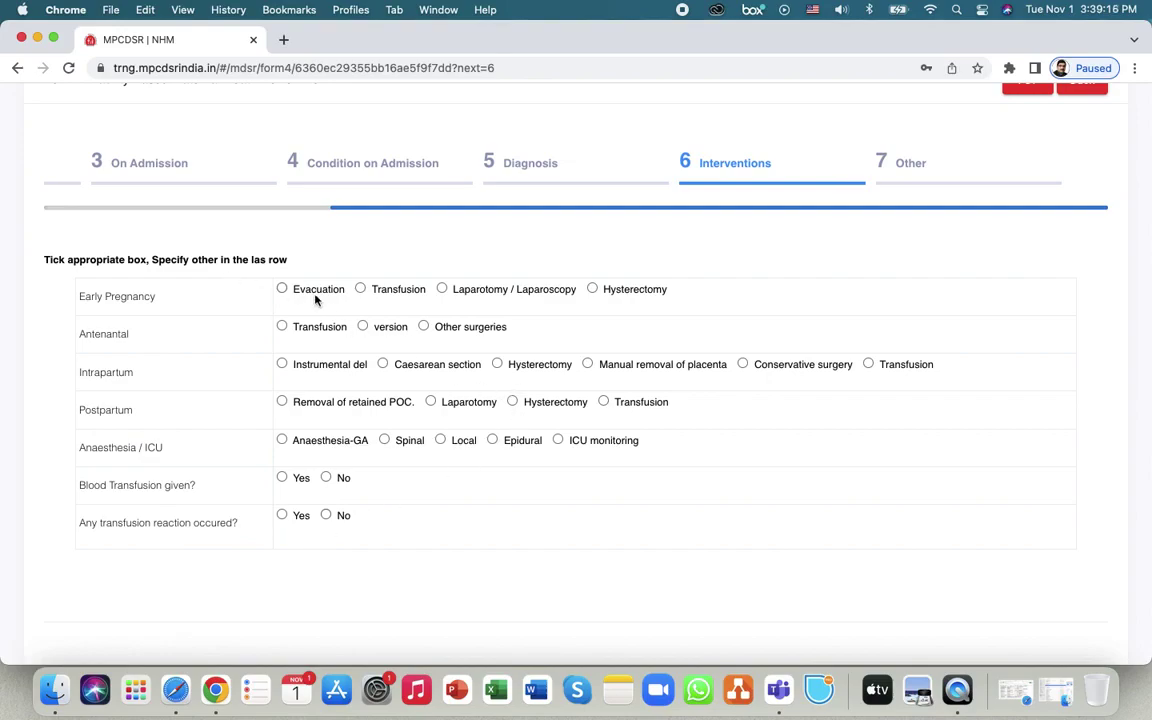
{"action": "scroll", "coordinate": [470, 392], "scroll_direction": "up", "scroll_amount": 1}
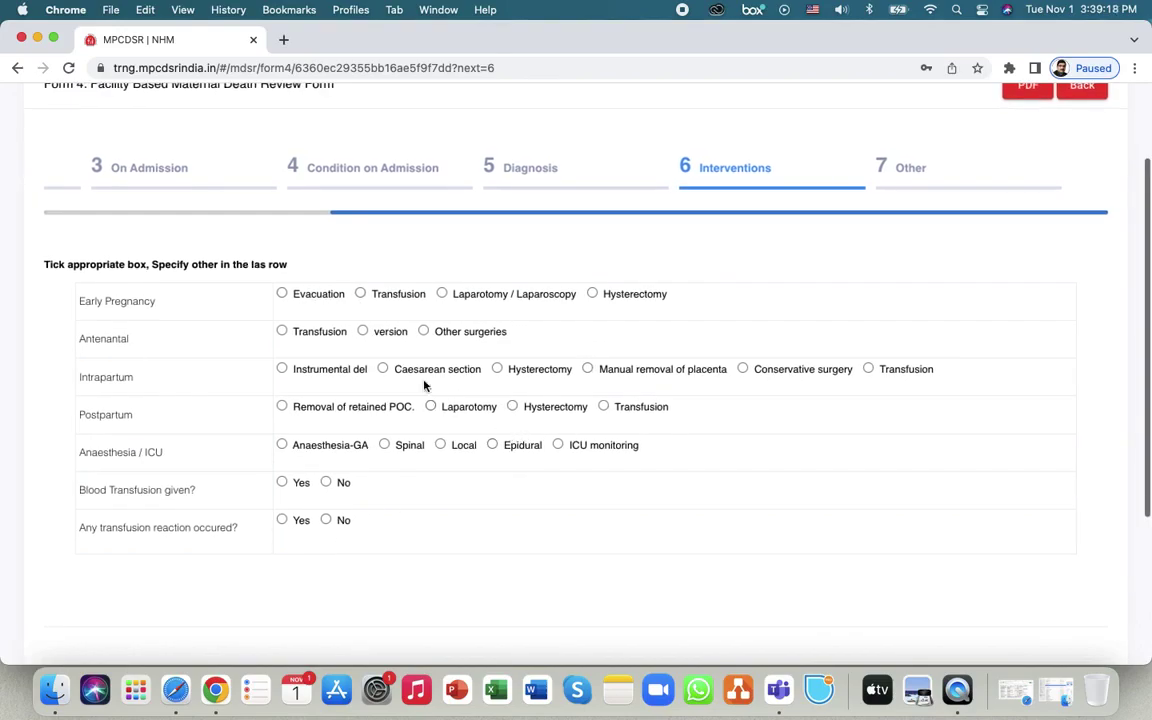
{"action": "left_click", "coordinate": [282, 294]}
{"action": "left_click", "coordinate": [362, 331]}
{"action": "left_click", "coordinate": [382, 369]}
{"action": "left_click", "coordinate": [430, 406]}
{"action": "left_click", "coordinate": [384, 444]}
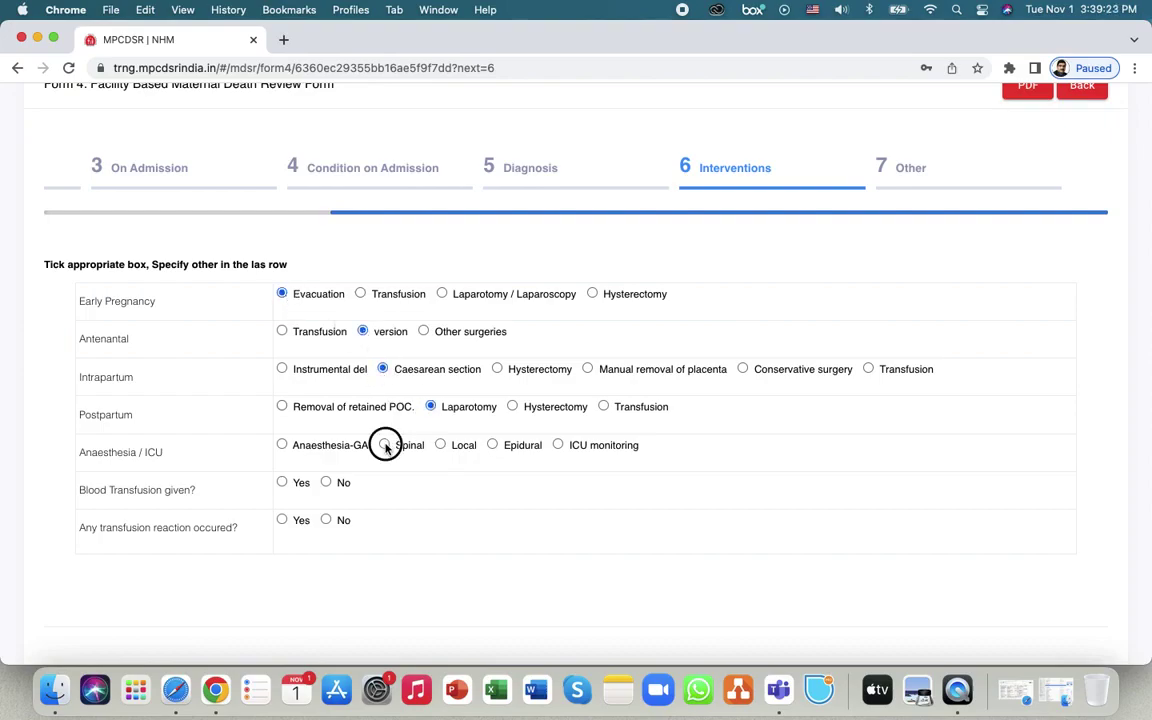
Answer No for both blood transfusion given and transfusion reaction, and save the Interventions section.
{"action": "left_click", "coordinate": [326, 483]}
{"action": "left_click", "coordinate": [326, 520]}
{"action": "scroll", "coordinate": [651, 540], "scroll_direction": "down", "scroll_amount": 1}
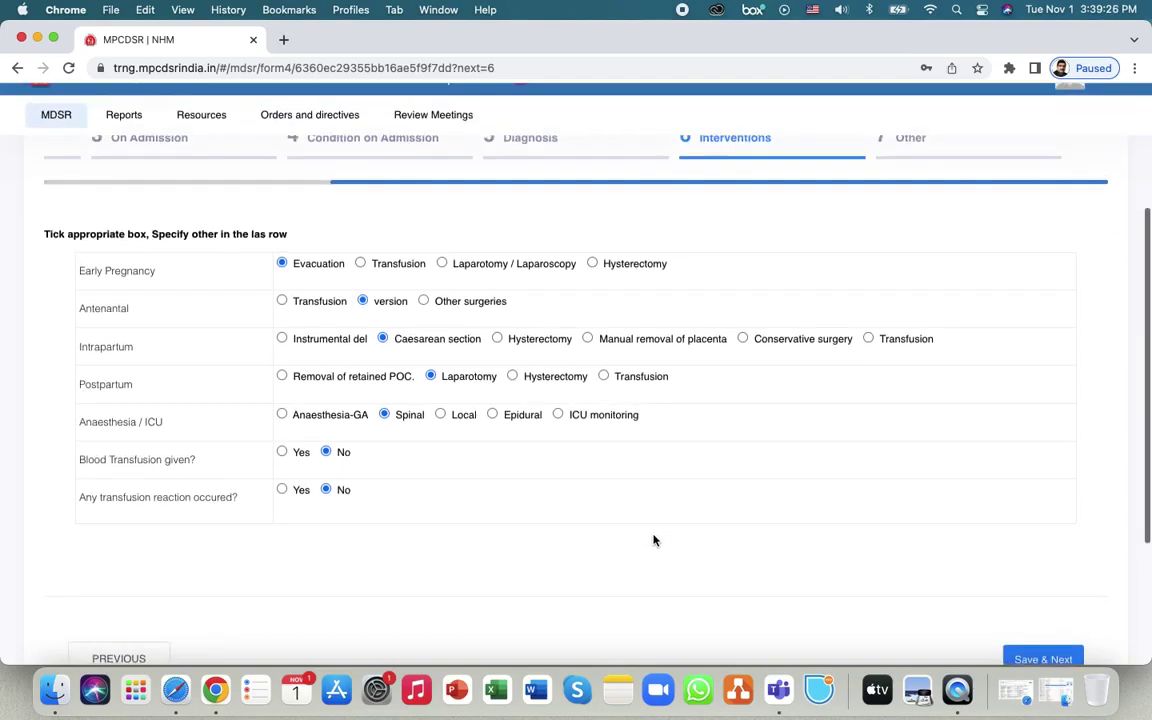
{"action": "left_click", "coordinate": [1052, 659]}
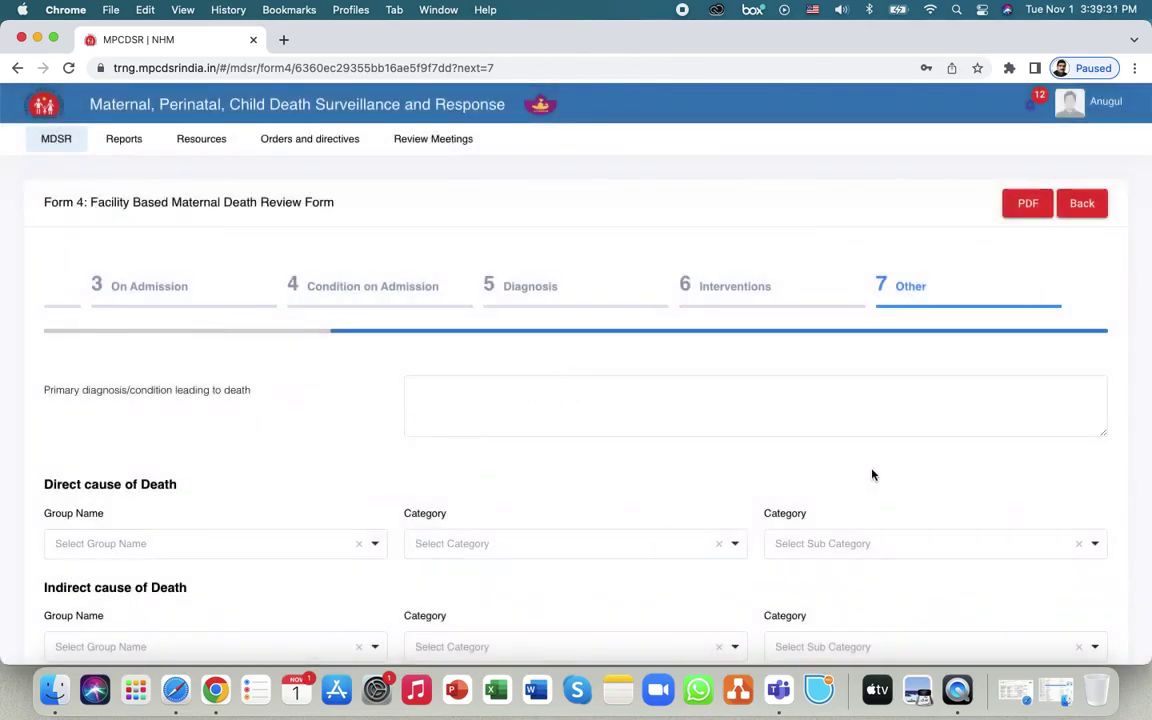
In the Other section, enter "vhivsd bkisbd bjksbd sbdjb jbsd" as the primary diagnosis/condition leading to death.
{"action": "scroll", "coordinate": [386, 414], "scroll_direction": "down", "scroll_amount": 3}
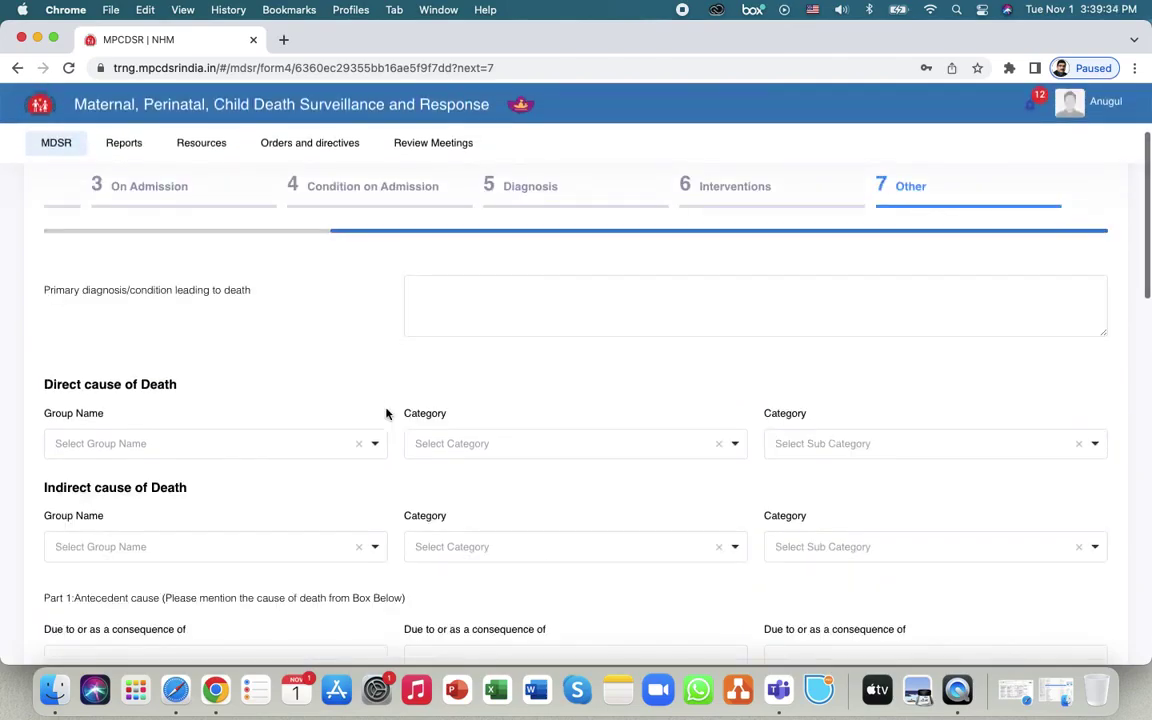
{"action": "scroll", "coordinate": [386, 414], "scroll_direction": "down", "scroll_amount": 2}
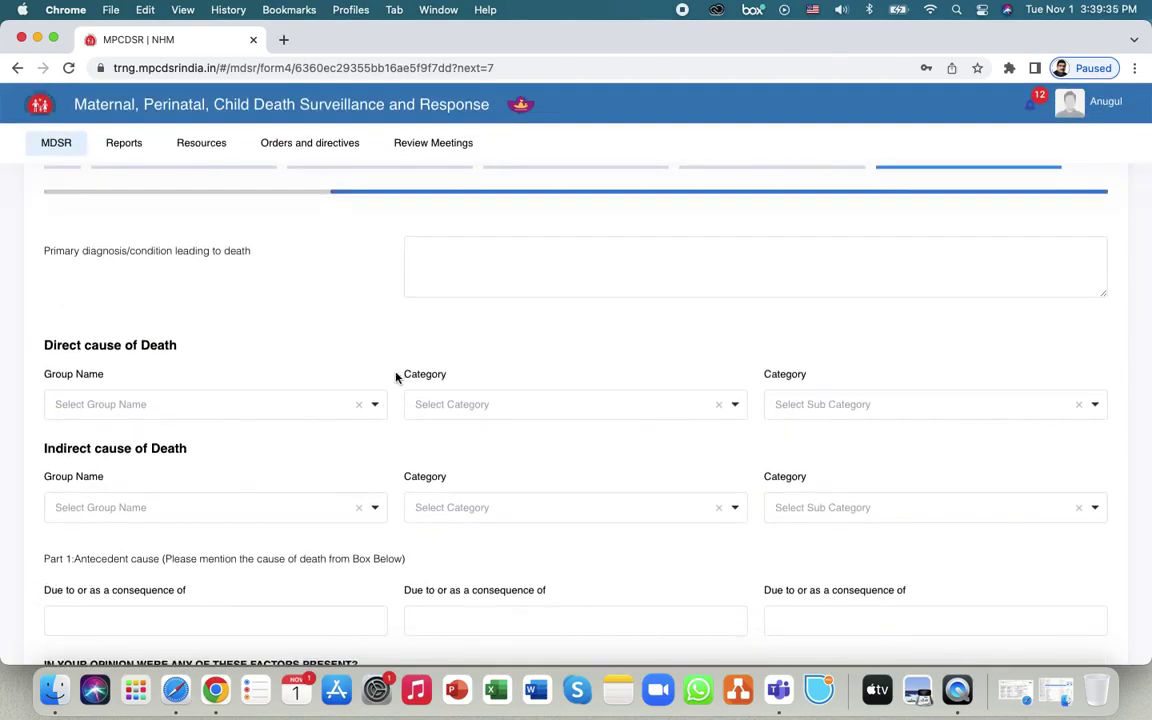
{"action": "scroll", "coordinate": [397, 376], "scroll_direction": "down", "scroll_amount": 1}
{"action": "left_click", "coordinate": [493, 236]}
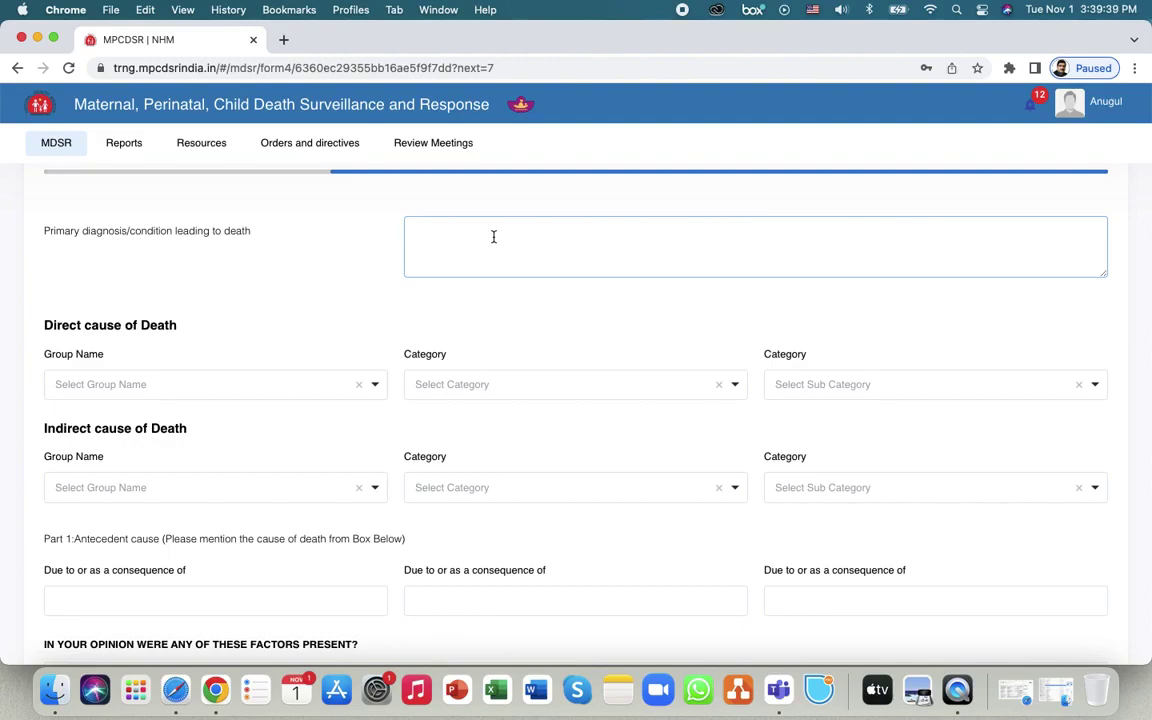
{"action": "type", "text": "vhivsd bkisbd bjksbd sbdjb jbsd"}
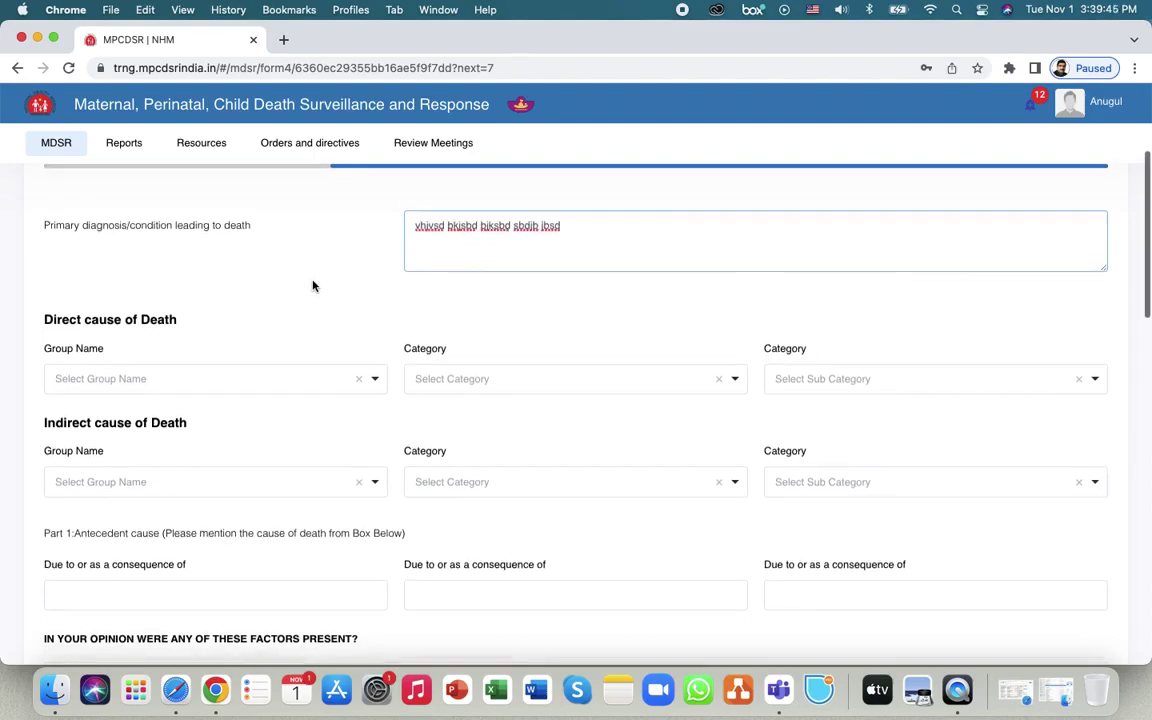
Set the direct cause of death to Obstetric Haemmorhage(Except haemorrage), with category Antepartum hemorrhage and sub category Placenta previa.
{"action": "scroll", "coordinate": [312, 285], "scroll_direction": "down", "scroll_amount": 2}
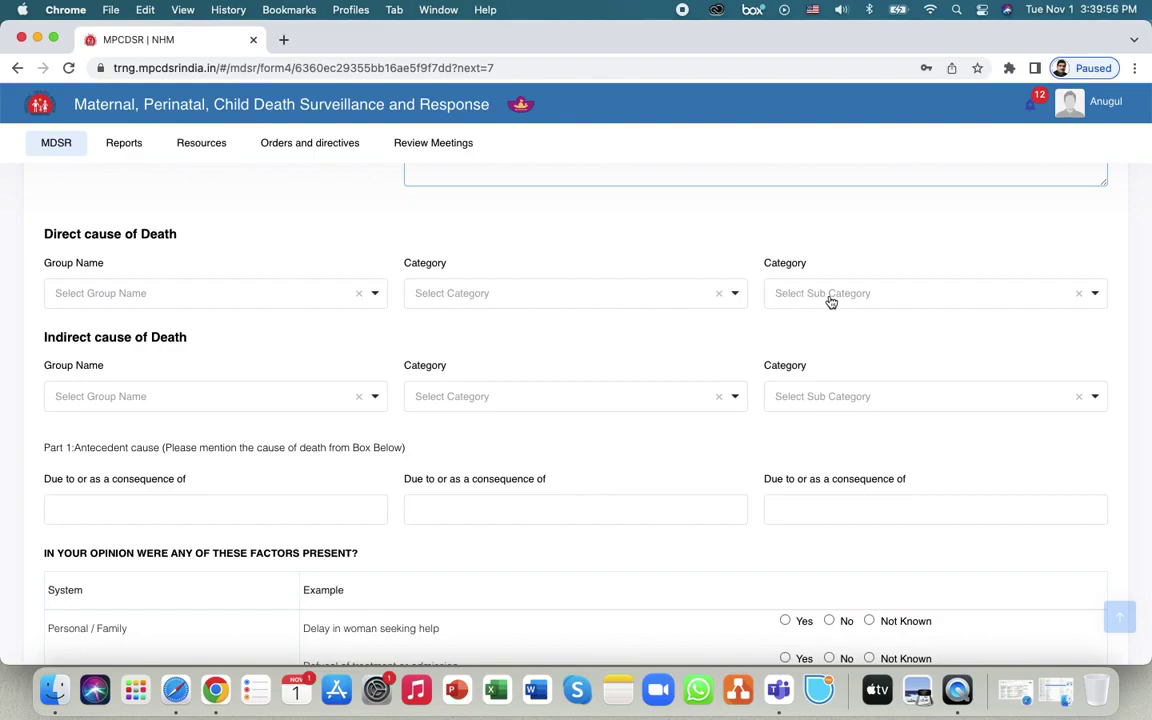
{"action": "left_click", "coordinate": [255, 295]}
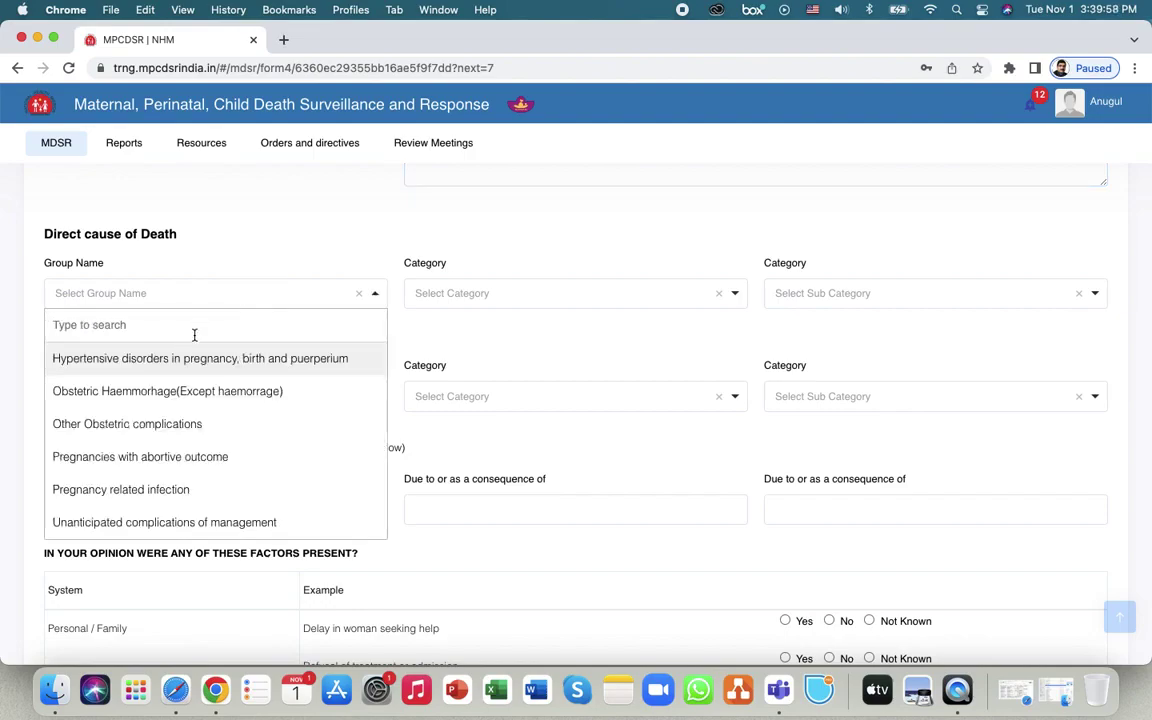
{"action": "left_click", "coordinate": [150, 393]}
{"action": "left_click", "coordinate": [620, 298]}
{"action": "left_click", "coordinate": [560, 360]}
{"action": "left_click", "coordinate": [877, 298]}
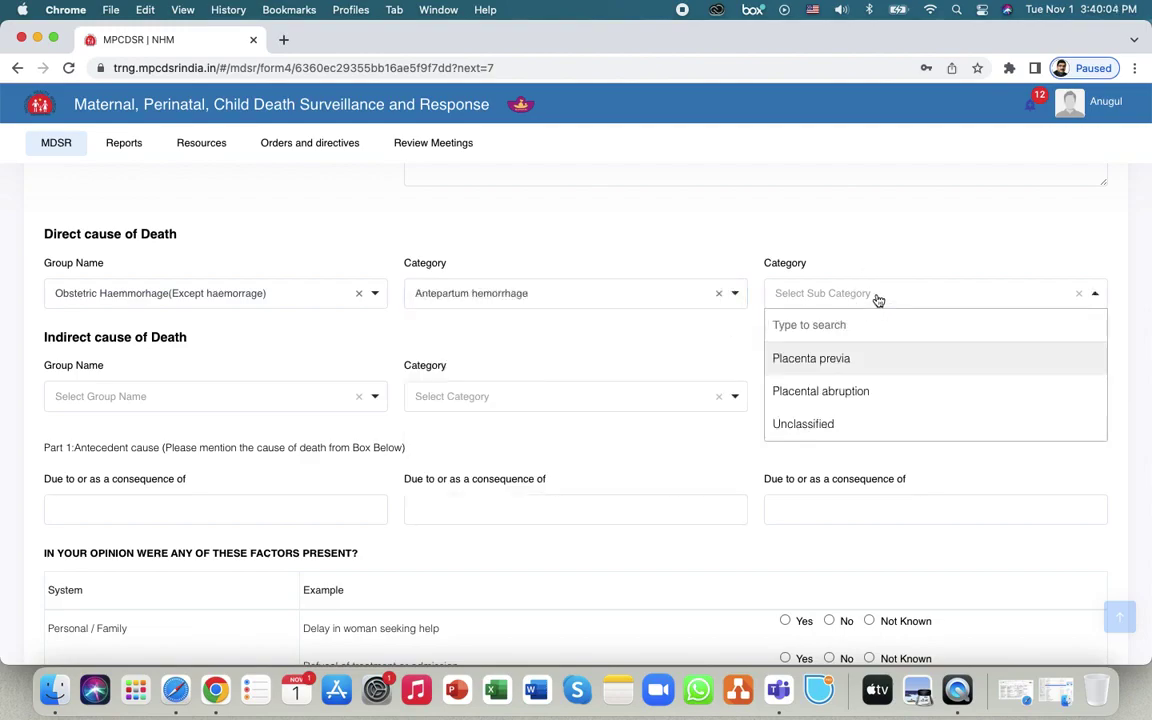
{"action": "left_click", "coordinate": [822, 365]}
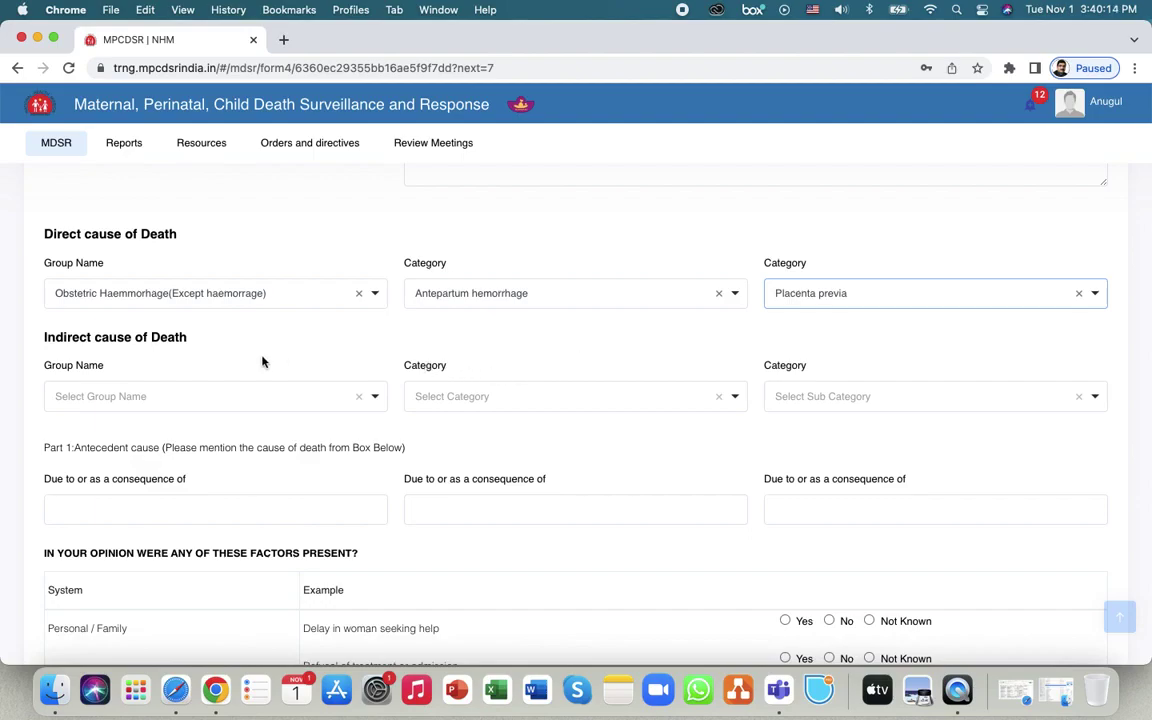
Fill the three antecedent cause fields with "fdff", "fdfd" and "fdf", in that order.
{"action": "scroll", "coordinate": [218, 365], "scroll_direction": "down", "scroll_amount": 1}
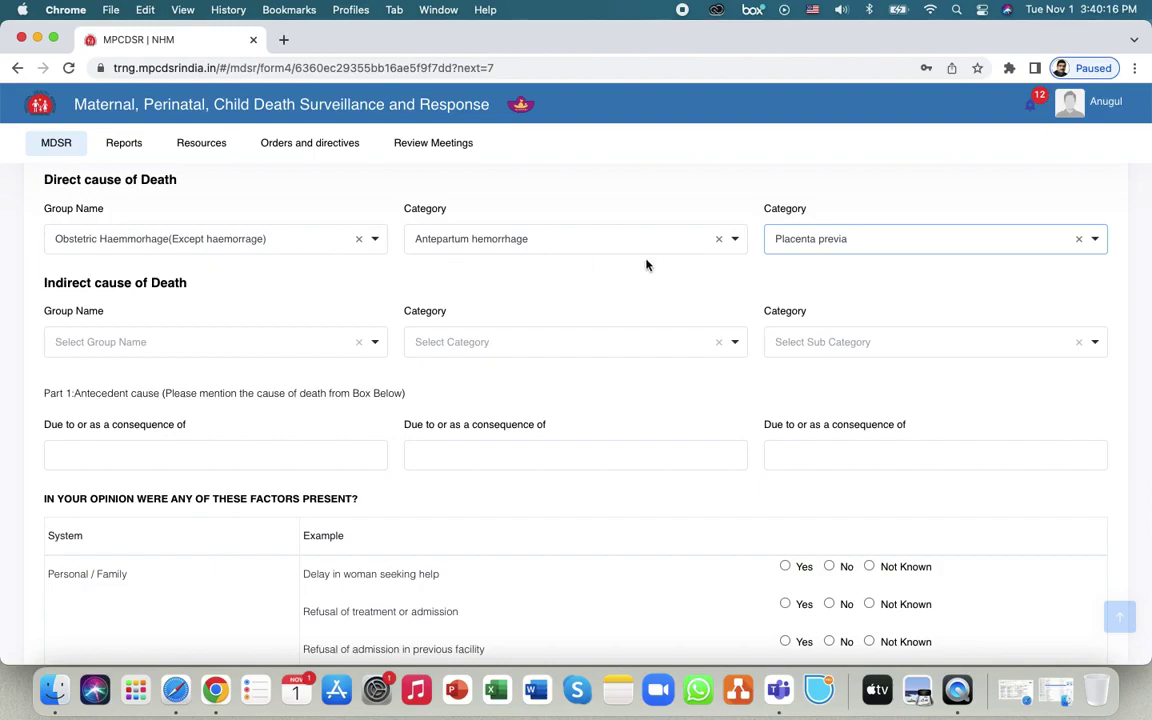
{"action": "scroll", "coordinate": [214, 335], "scroll_direction": "down", "scroll_amount": 1}
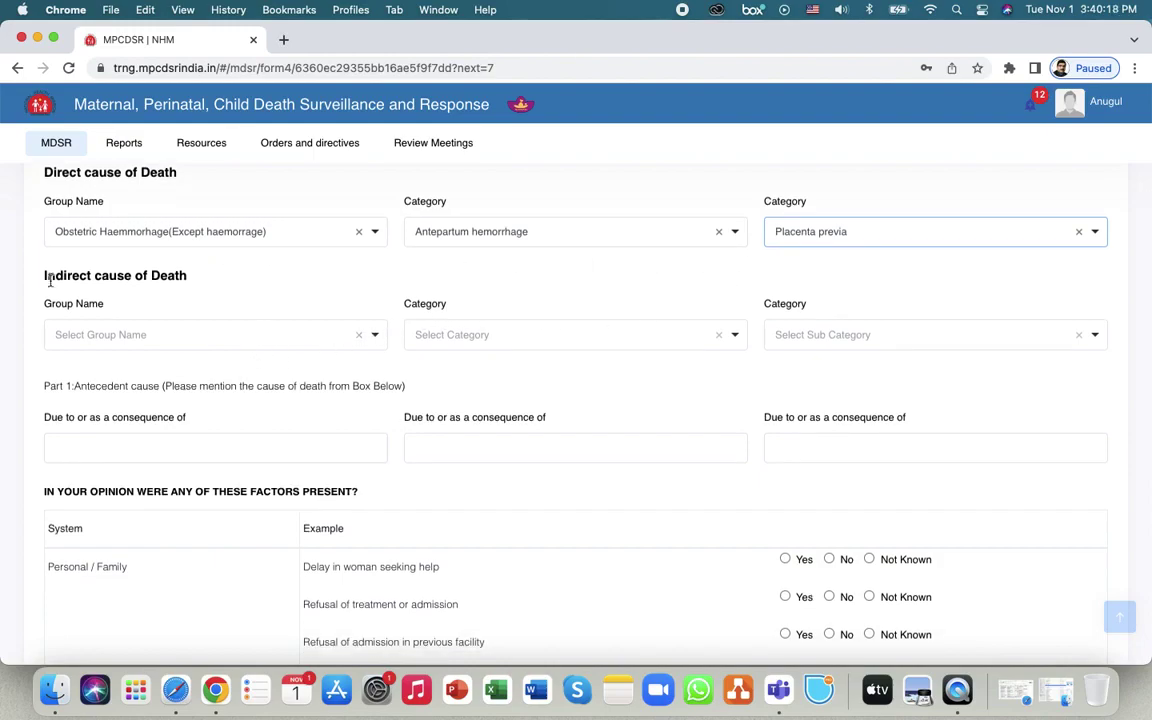
{"action": "scroll", "coordinate": [200, 312], "scroll_direction": "down", "scroll_amount": 1}
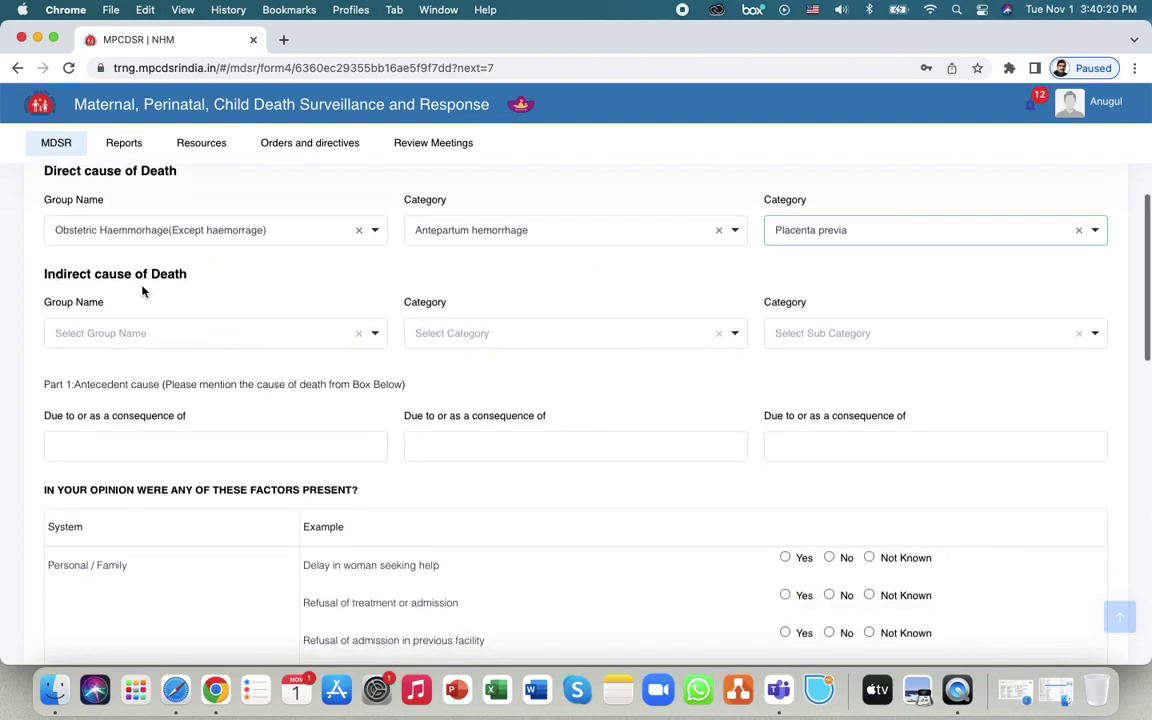
{"action": "scroll", "coordinate": [250, 418], "scroll_direction": "down", "scroll_amount": 1}
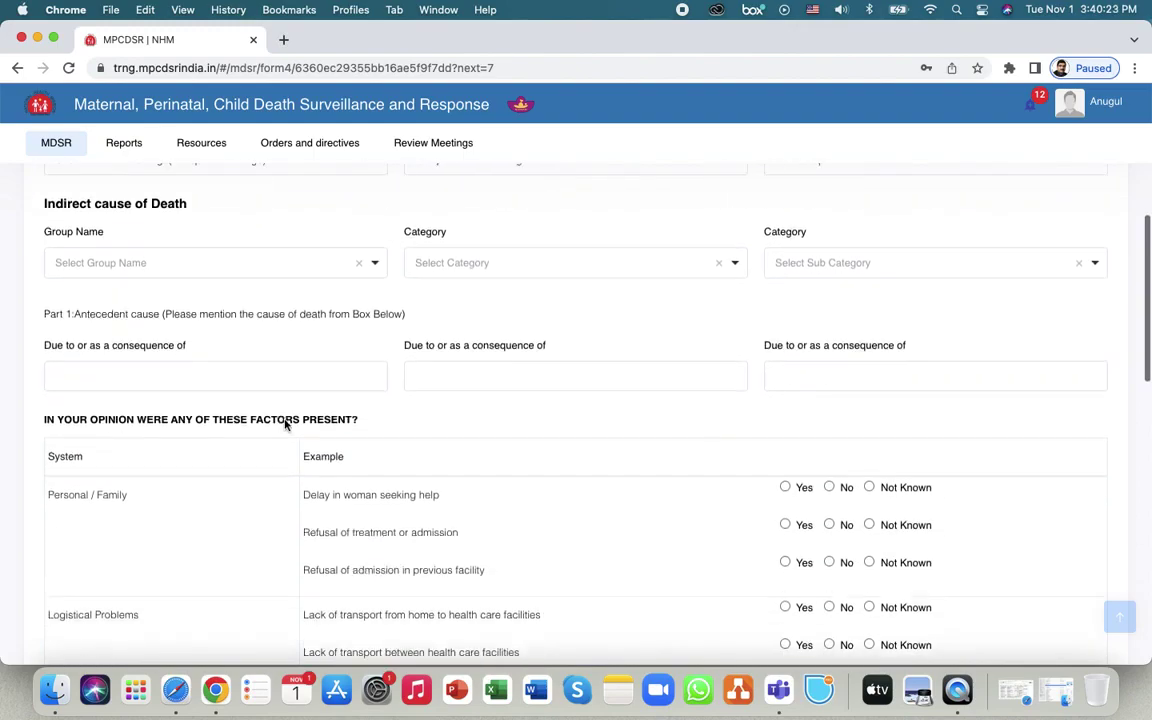
{"action": "scroll", "coordinate": [285, 425], "scroll_direction": "down", "scroll_amount": 1}
{"action": "left_click", "coordinate": [147, 325]}
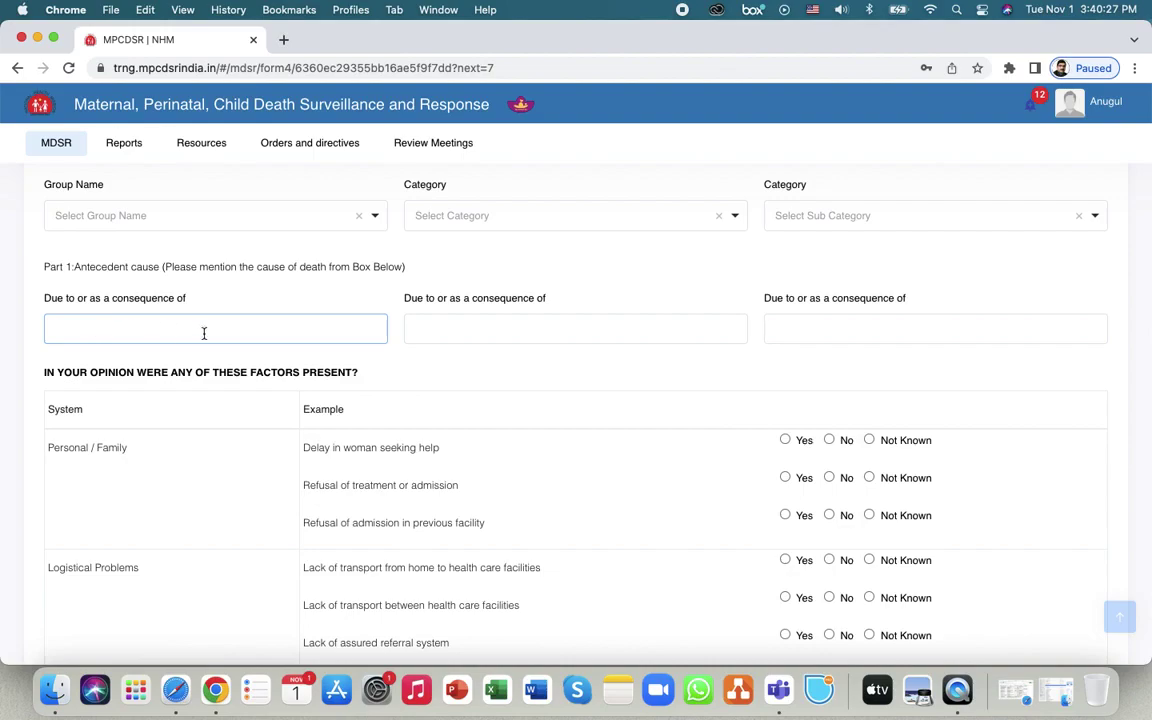
{"action": "left_click", "coordinate": [560, 328]}
{"action": "left_click", "coordinate": [862, 330]}
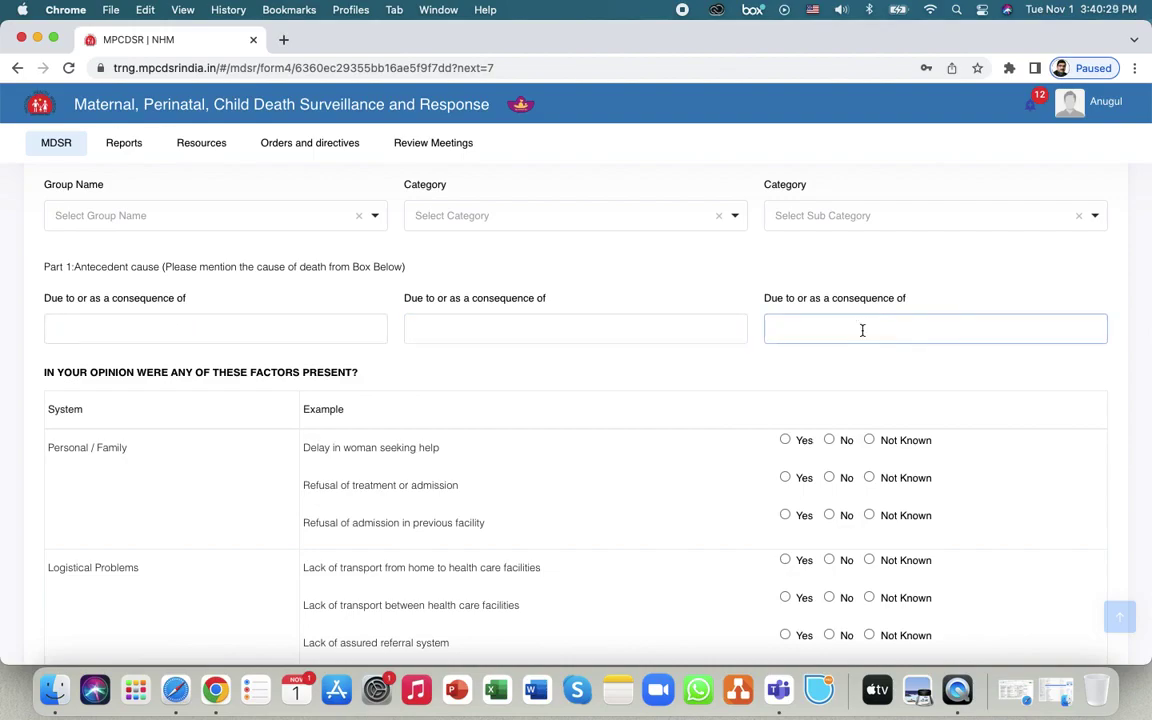
{"action": "left_click", "coordinate": [321, 328]}
{"action": "type", "text": "fdff"}
{"action": "left_click", "coordinate": [625, 326]}
{"action": "type", "text": "fdfd"}
{"action": "left_click", "coordinate": [868, 326]}
{"action": "type", "text": "fdf"}
For the Personal / Family factors, mark delay in seeking help Not Known, and No for refusal of treatment and refusal of admission in previous facility.
{"action": "scroll", "coordinate": [509, 390], "scroll_direction": "down", "scroll_amount": 3}
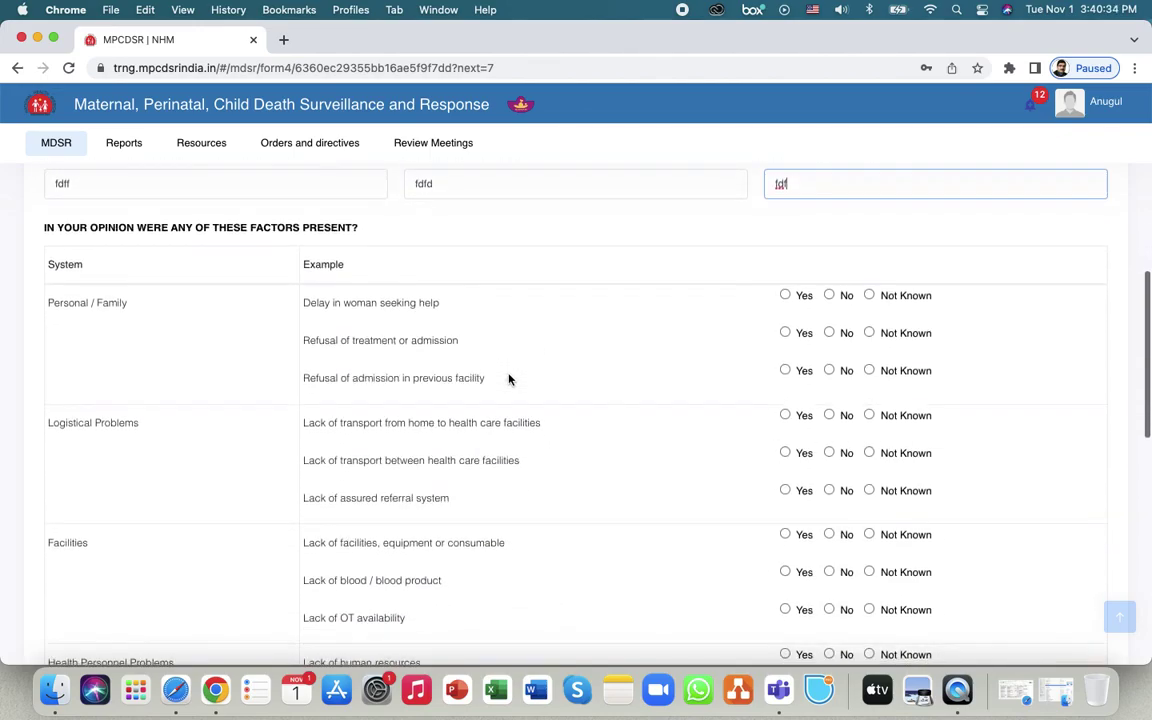
{"action": "scroll", "coordinate": [508, 378], "scroll_direction": "down", "scroll_amount": 1}
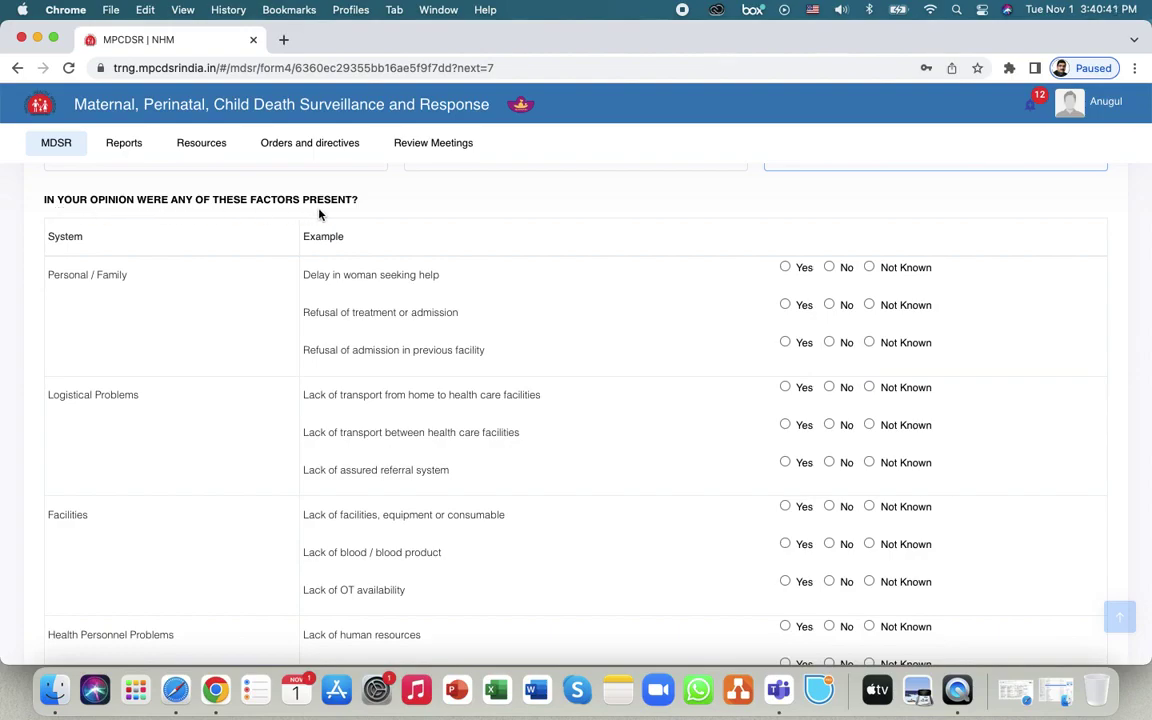
{"action": "scroll", "coordinate": [208, 321], "scroll_direction": "down", "scroll_amount": 2}
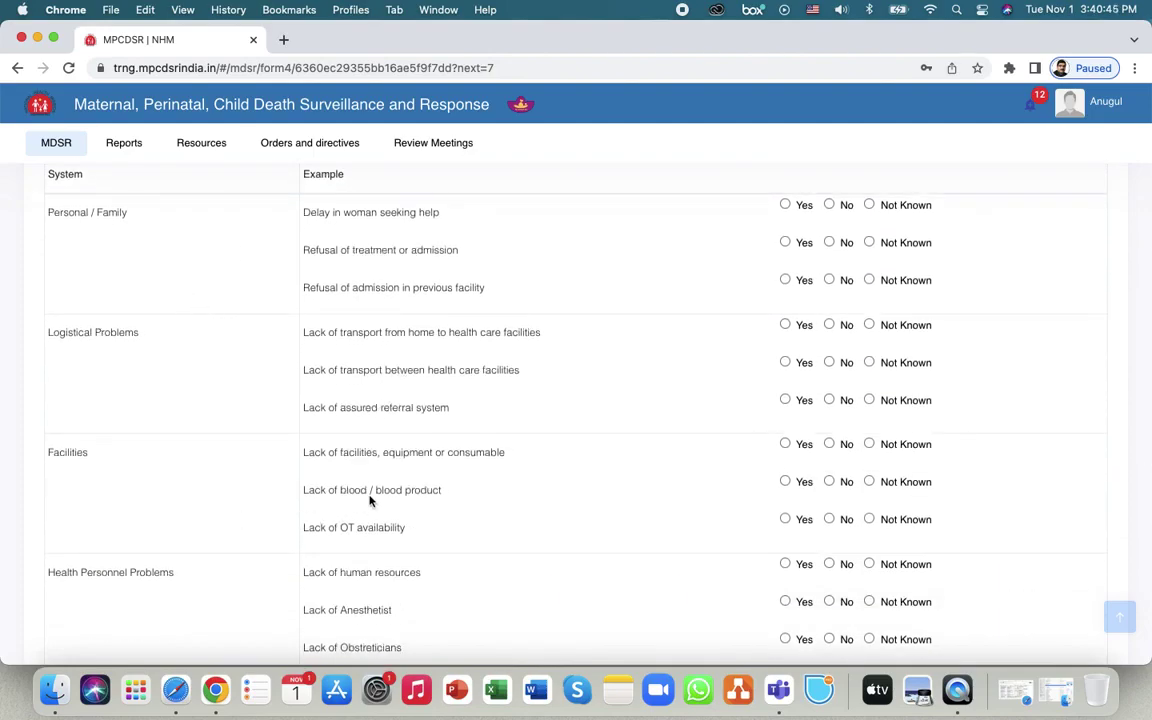
{"action": "left_click", "coordinate": [870, 205]}
{"action": "left_click", "coordinate": [829, 243]}
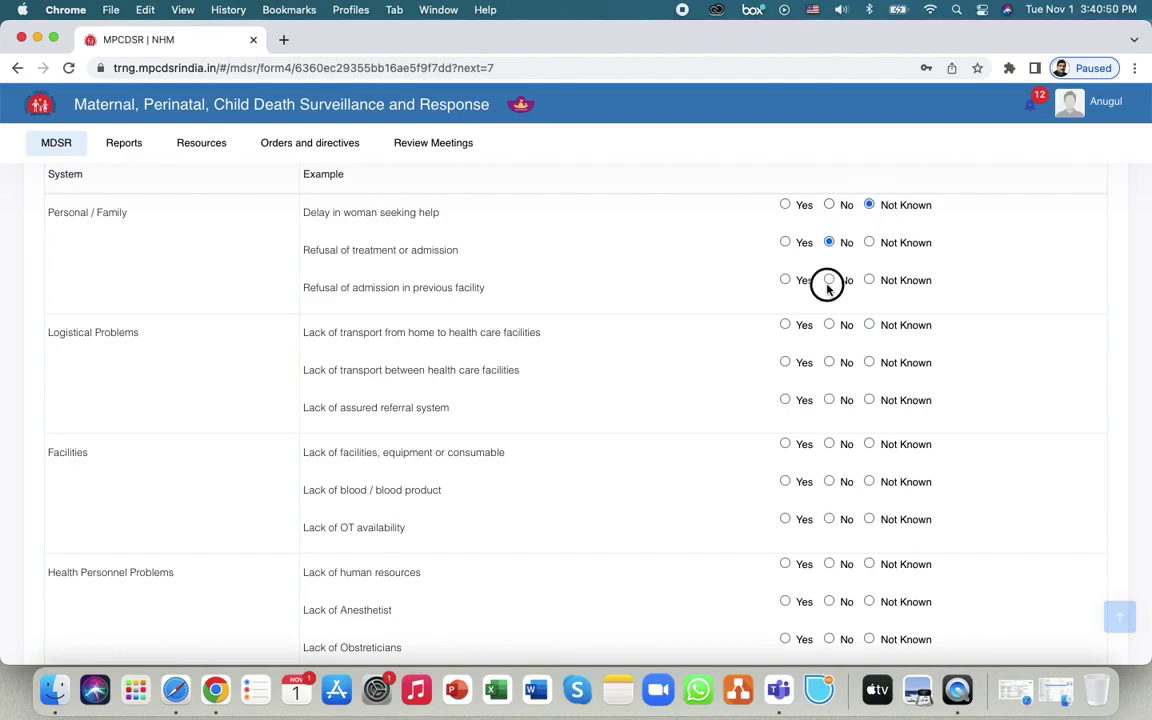
{"action": "left_click", "coordinate": [829, 281]}
For Logistical Problems, mark transport from home Yes, transport between facilities Not Known, and lack of assured referral system Yes.
{"action": "left_click", "coordinate": [785, 325]}
{"action": "left_click", "coordinate": [830, 363]}
{"action": "left_click", "coordinate": [870, 363]}
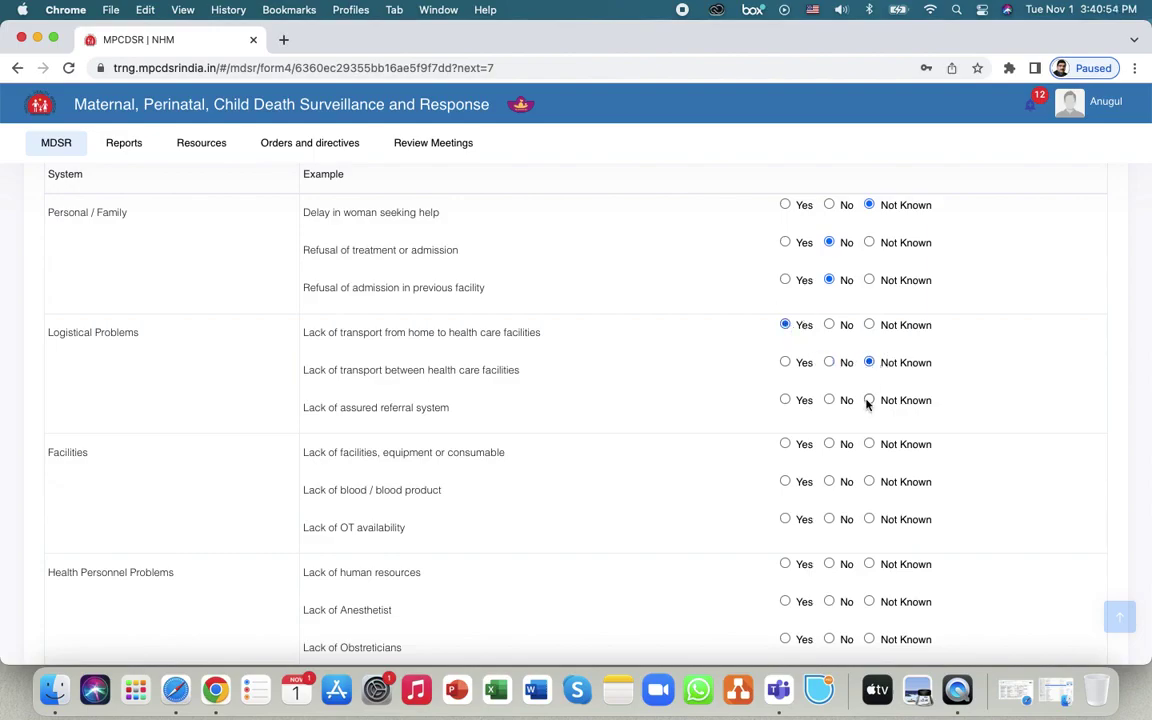
{"action": "left_click", "coordinate": [785, 400]}
Answer No to all three Facilities factors: equipment or consumable, blood / blood product, and OT availability.
{"action": "scroll", "coordinate": [813, 419], "scroll_direction": "down", "scroll_amount": 3}
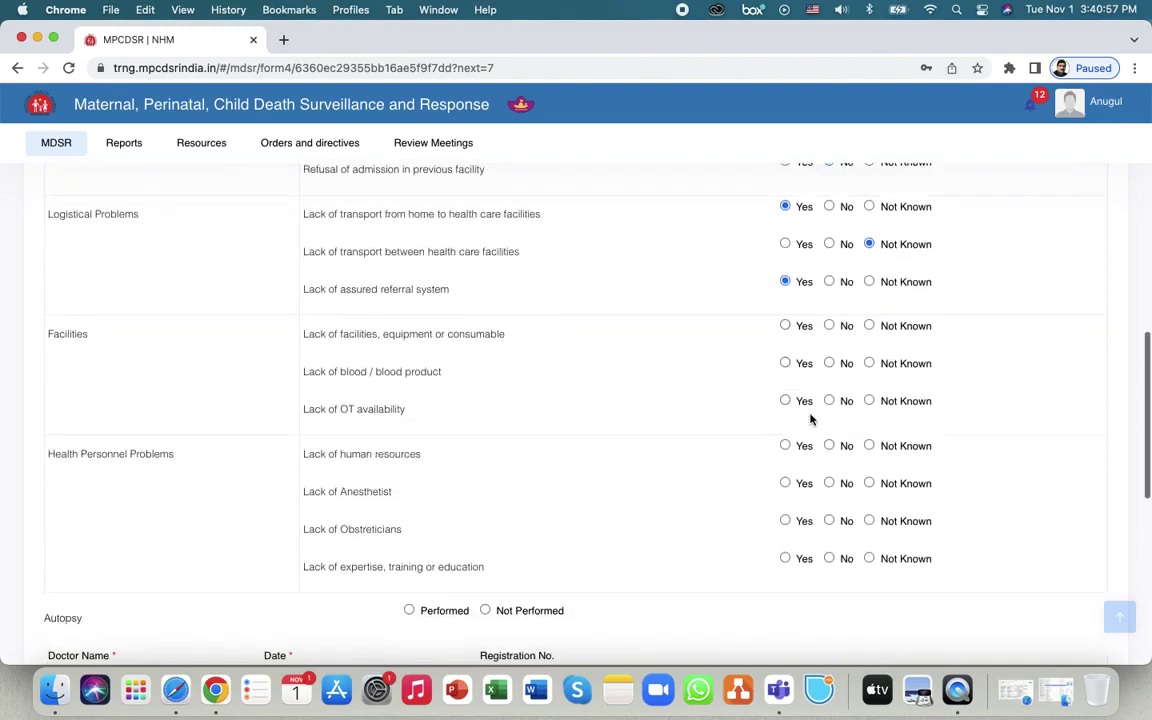
{"action": "left_click", "coordinate": [829, 314]}
{"action": "left_click", "coordinate": [829, 352]}
{"action": "left_click", "coordinate": [829, 390]}
For Health Personnel Problems, mark lack of human resources No, and lack of Anesthetist and lack of Obstetricians Yes.
{"action": "left_click", "coordinate": [829, 434]}
{"action": "left_click", "coordinate": [785, 472]}
{"action": "left_click", "coordinate": [785, 509]}
Mark the autopsy as Not Performed, and enter the doctor's name with the date 13-10-2021.
{"action": "scroll", "coordinate": [604, 435], "scroll_direction": "down", "scroll_amount": 5}
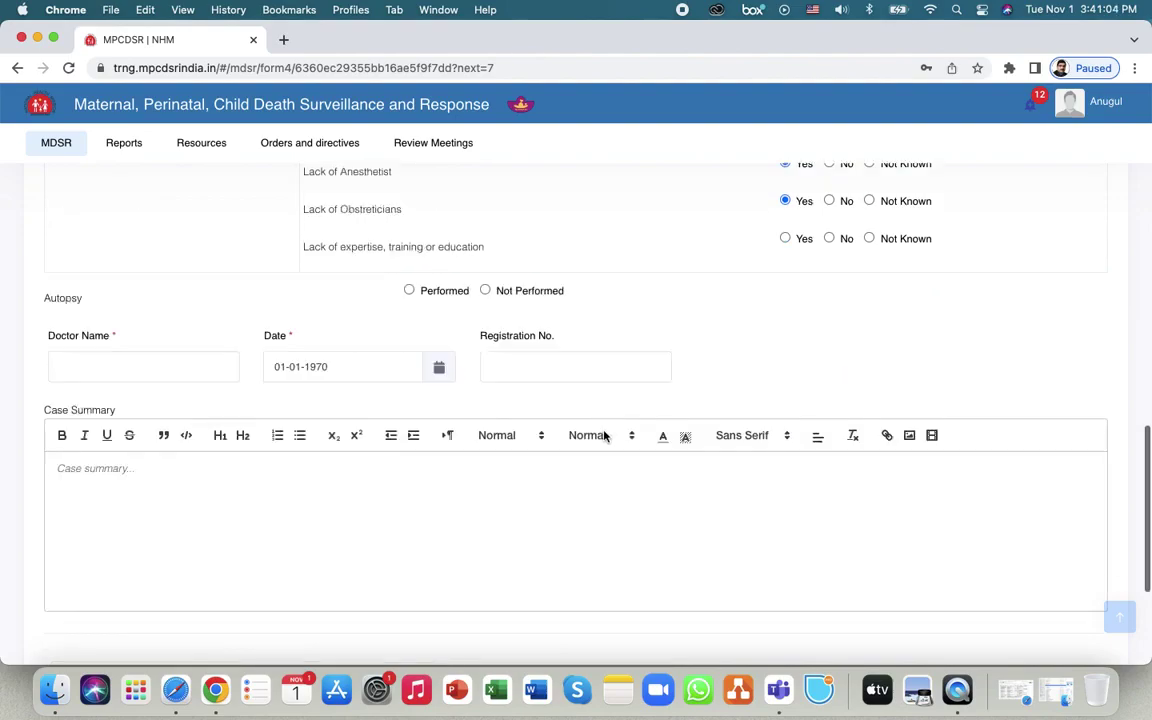
{"action": "scroll", "coordinate": [604, 435], "scroll_direction": "down", "scroll_amount": 1}
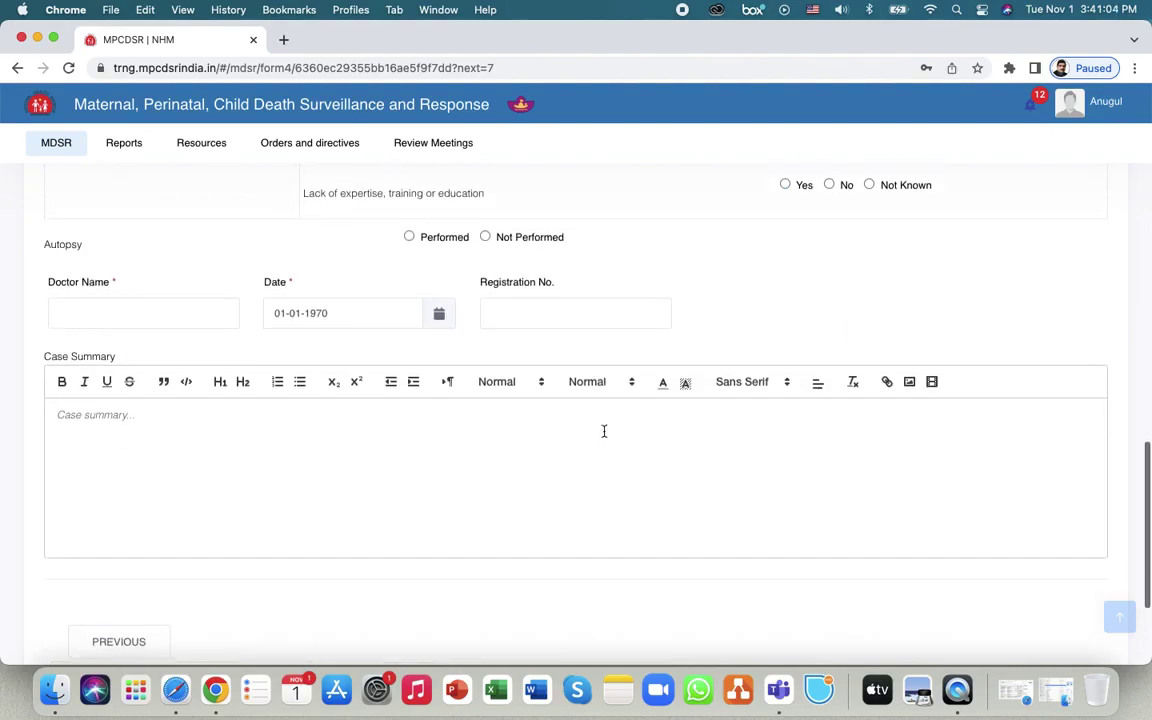
{"action": "left_click", "coordinate": [485, 237]}
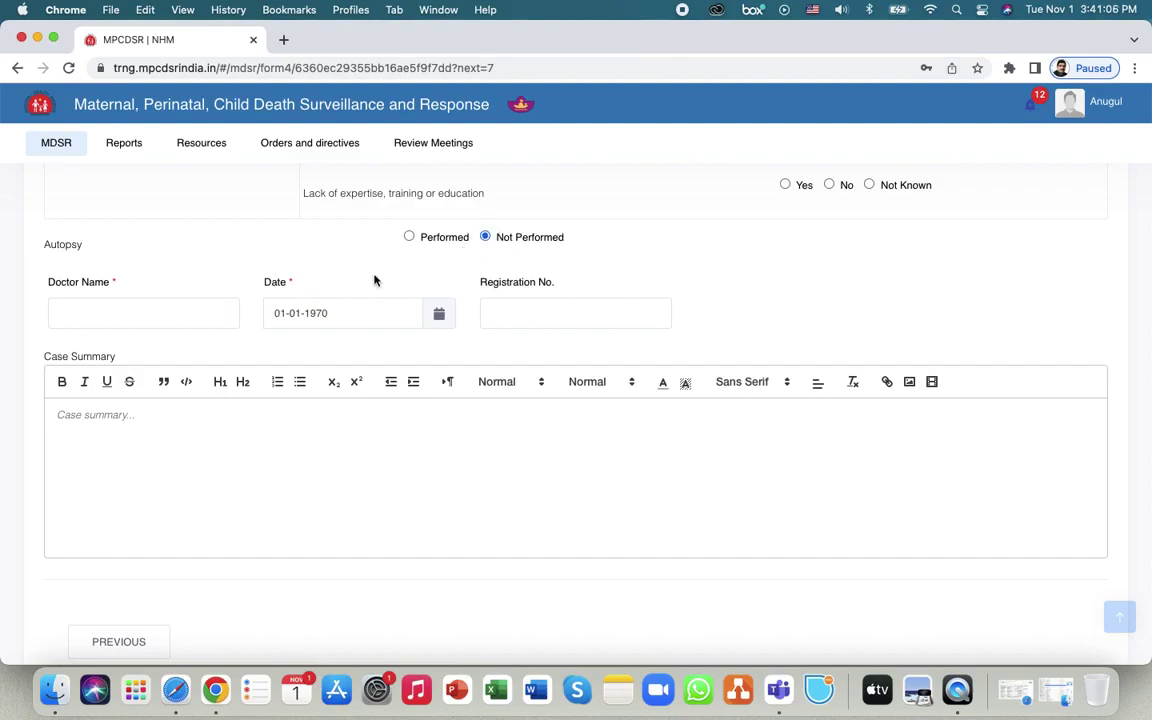
{"action": "left_click", "coordinate": [107, 318]}
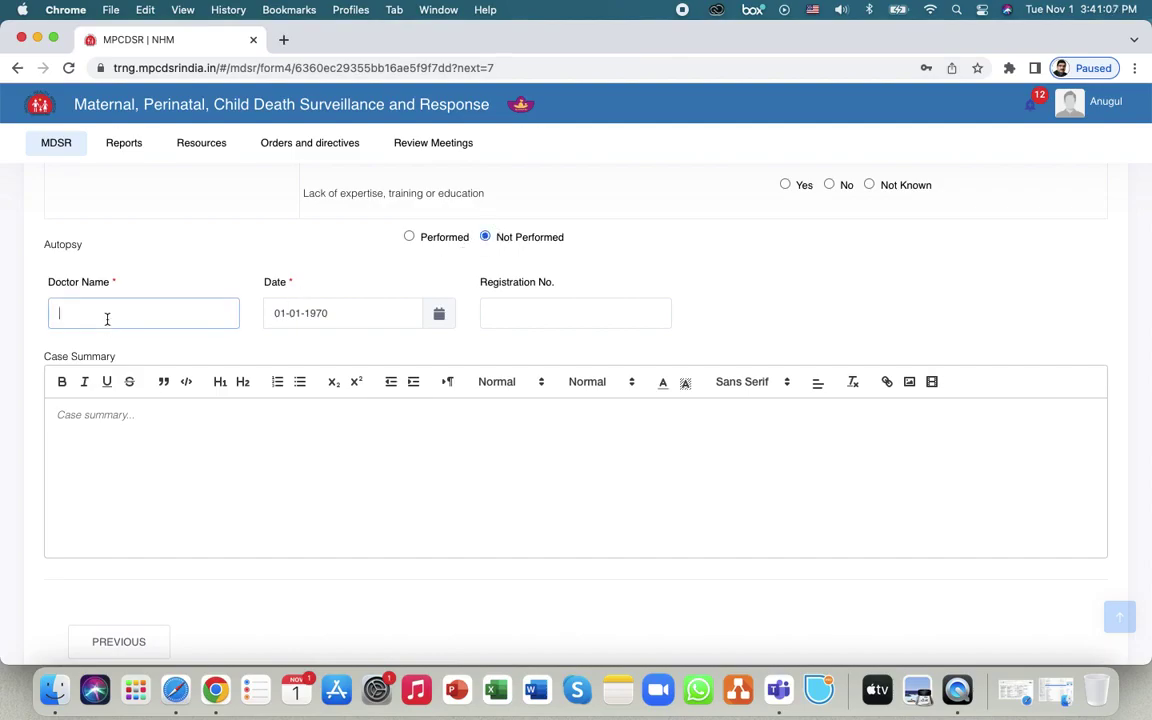
{"action": "type", "text": "ABC"}
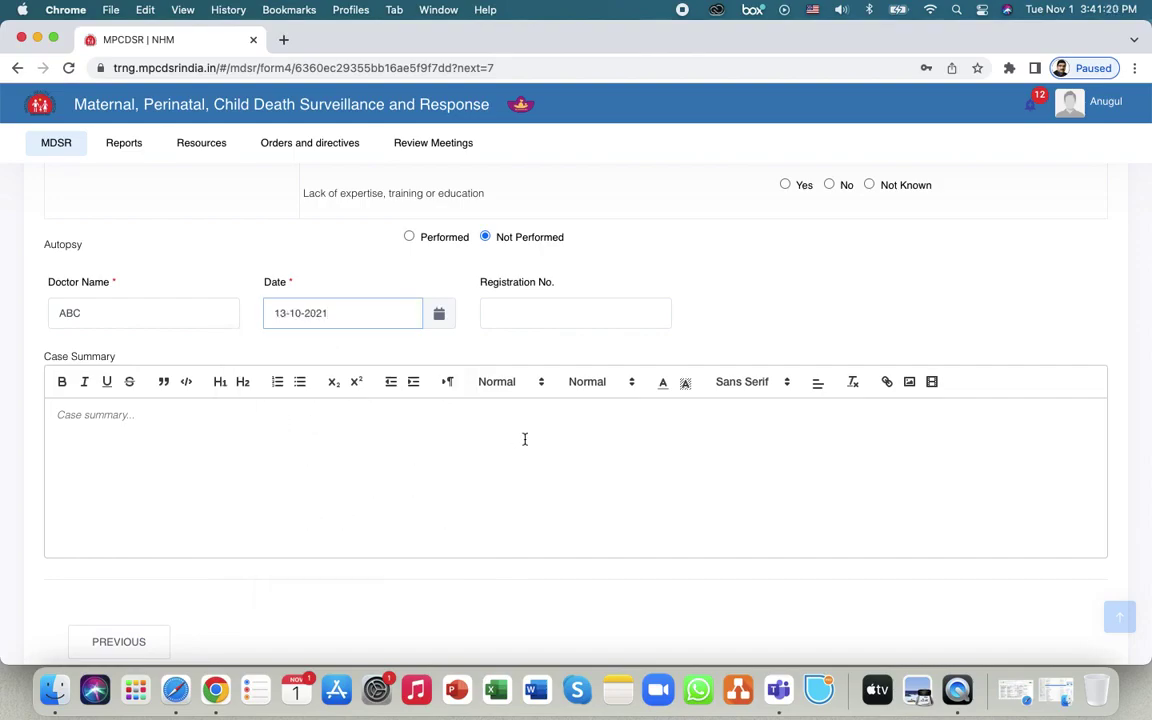
Enter the doctor's registration number and fill in the case summary with "svghvshjavshjavhsva bskjabjksba bjkankjsna".
{"action": "left_click", "coordinate": [535, 310]}
{"action": "type", "text": "1234"}
{"action": "left_click", "coordinate": [426, 433]}
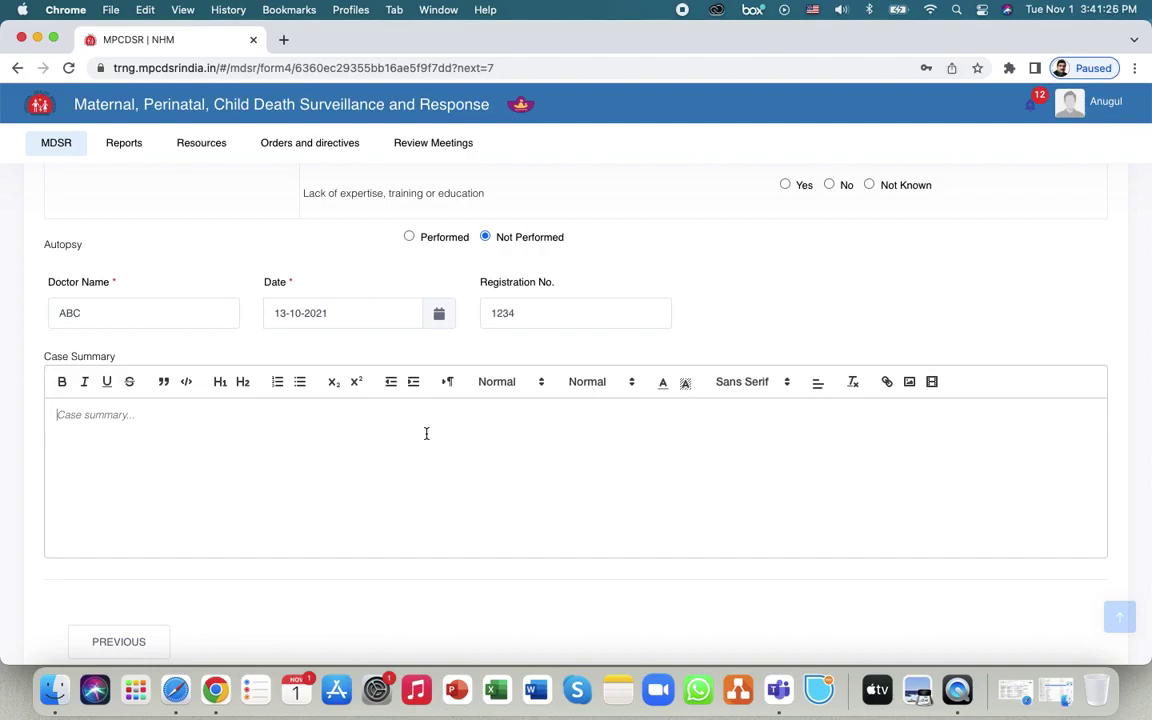
{"action": "type", "text": "svghvshavshavhsva hskabjksba bjkankjsna"}
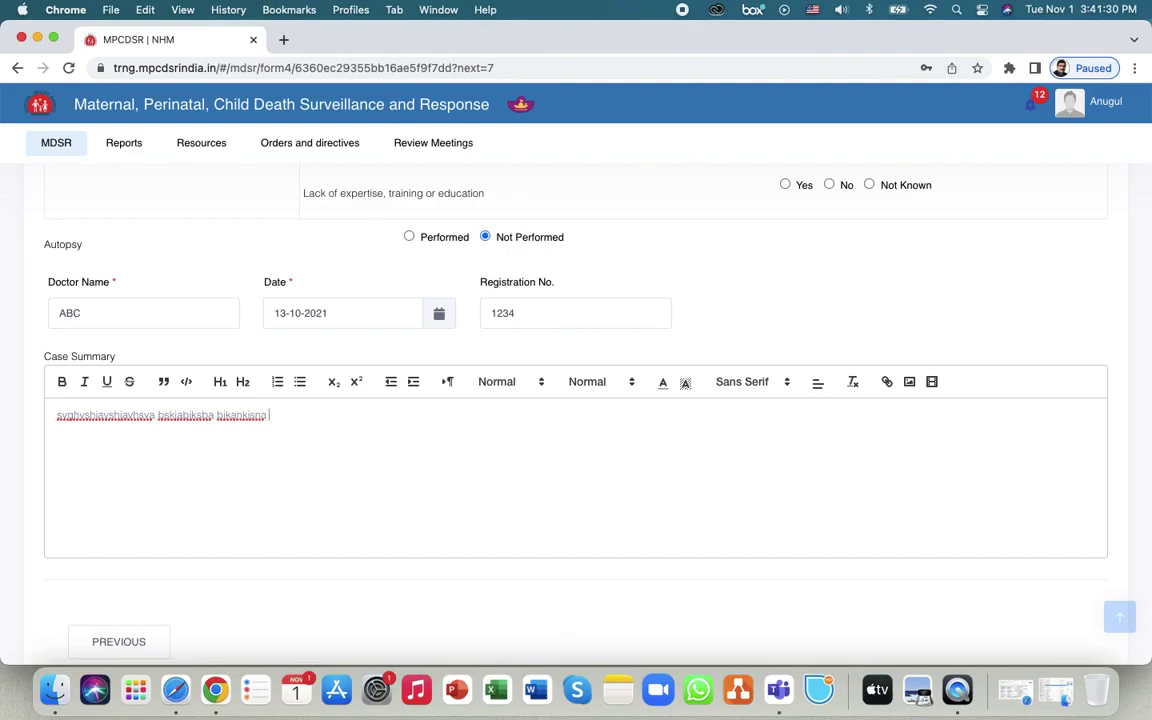
Add "bjksans ajbsja skjba sanjskbb" to the end of the case summary and save the completed Other section.
{"action": "type", "text": " bjksans ajbsja skjba sanjskbb"}
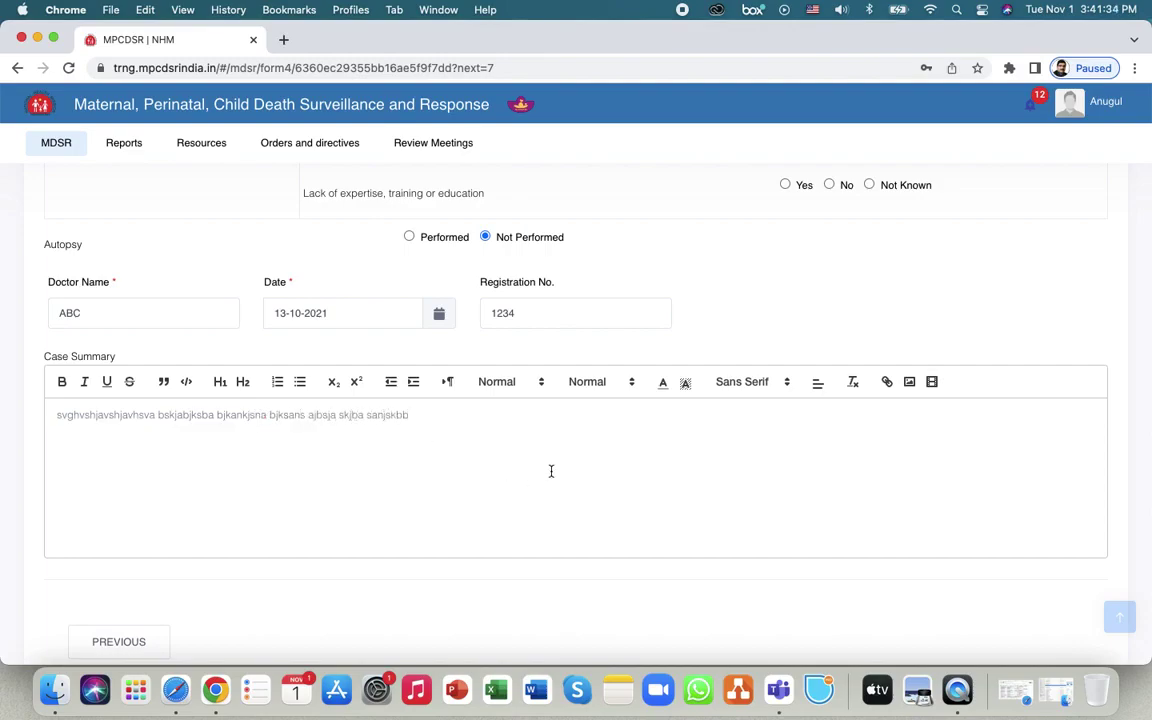
{"action": "scroll", "coordinate": [571, 489], "scroll_direction": "down", "scroll_amount": 1}
{"action": "scroll", "coordinate": [571, 491], "scroll_direction": "down", "scroll_amount": 2}
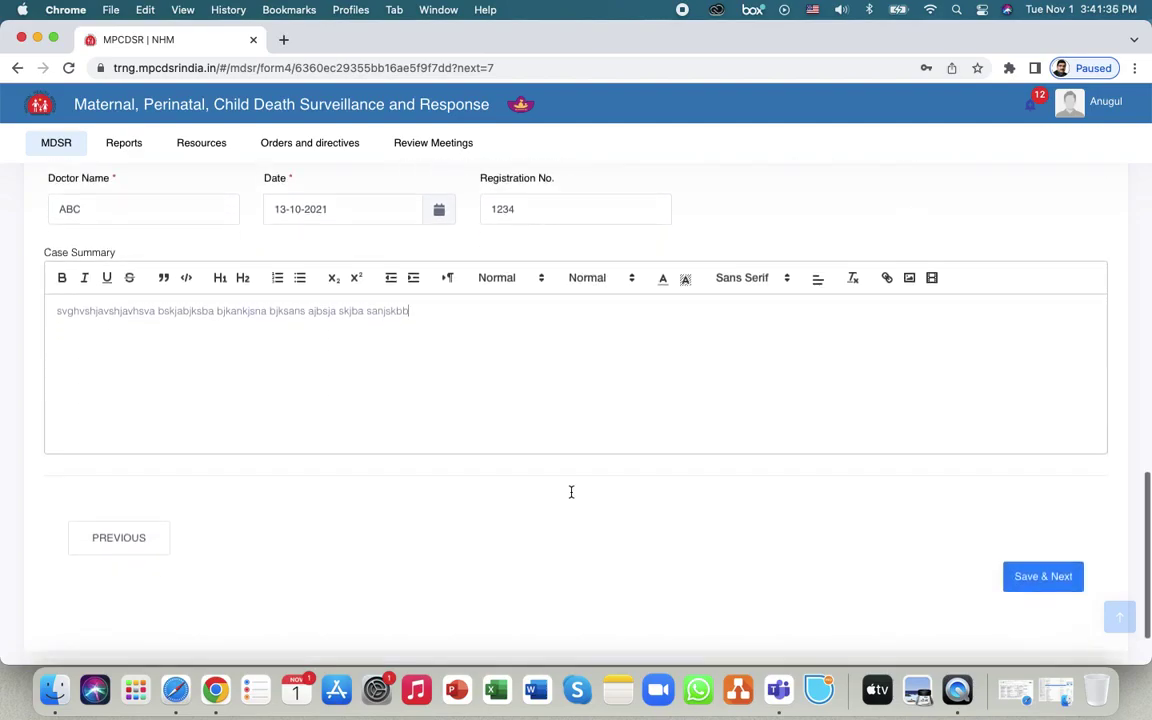
{"action": "scroll", "coordinate": [571, 492], "scroll_direction": "up", "scroll_amount": 10}
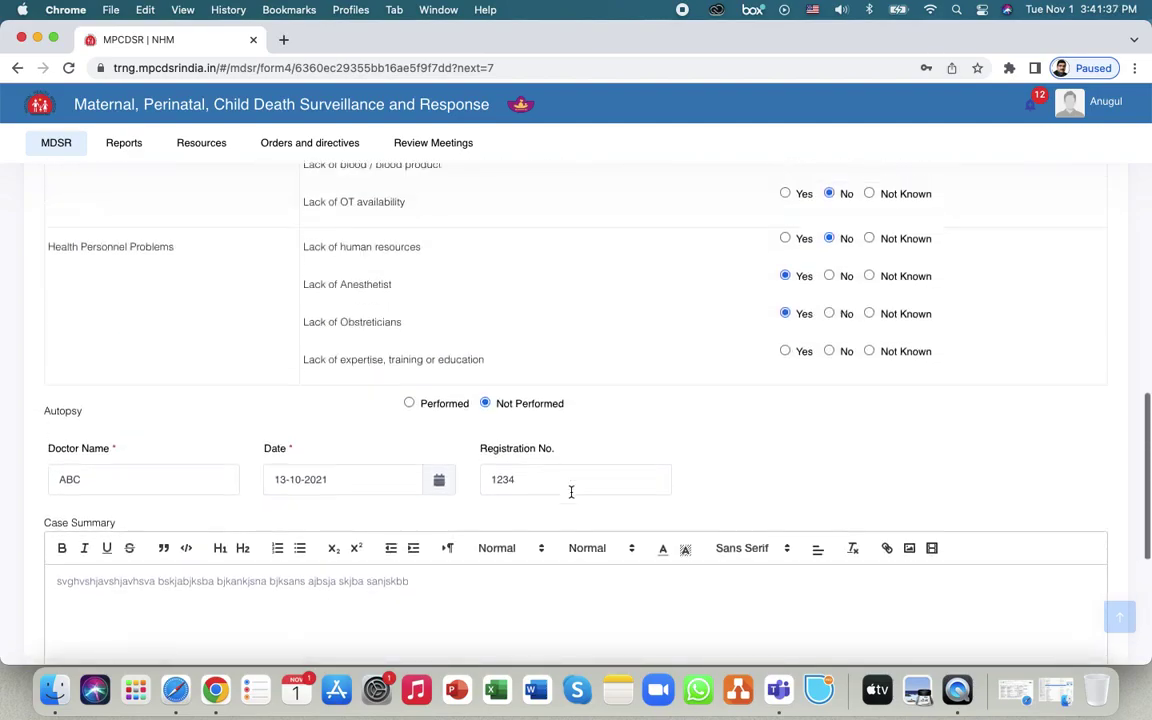
{"action": "scroll", "coordinate": [571, 497], "scroll_direction": "up", "scroll_amount": 15}
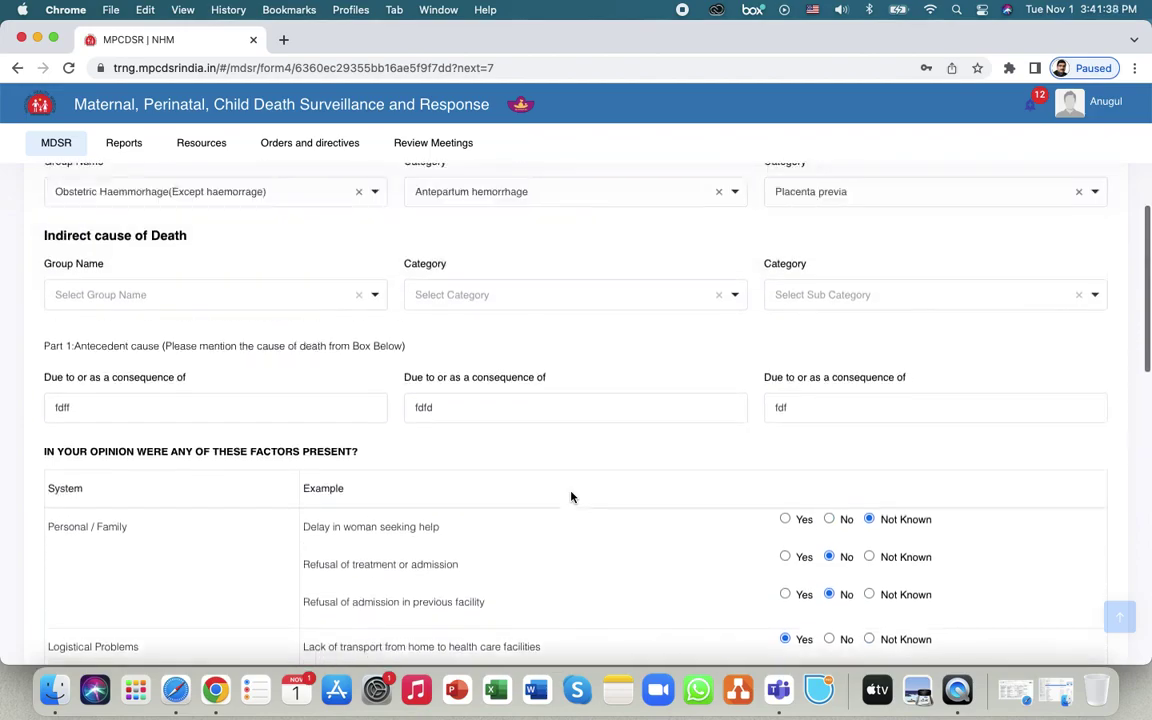
{"action": "scroll", "coordinate": [573, 498], "scroll_direction": "up", "scroll_amount": 5}
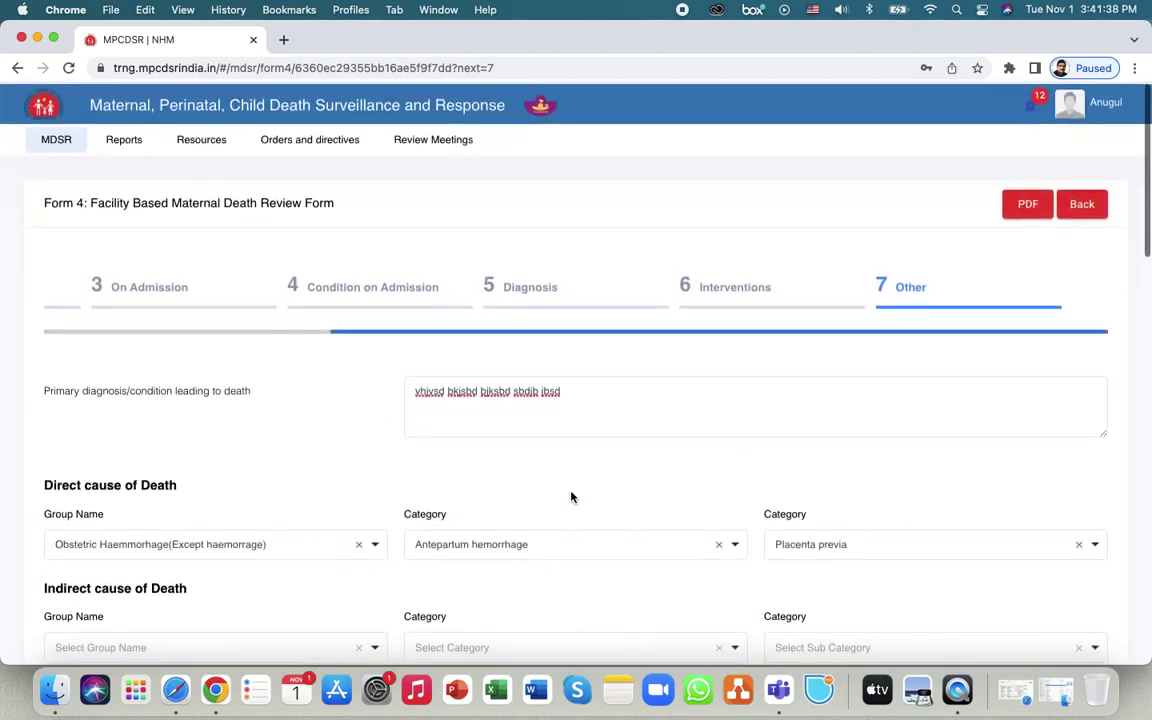
{"action": "scroll", "coordinate": [571, 497], "scroll_direction": "down", "scroll_amount": 5}
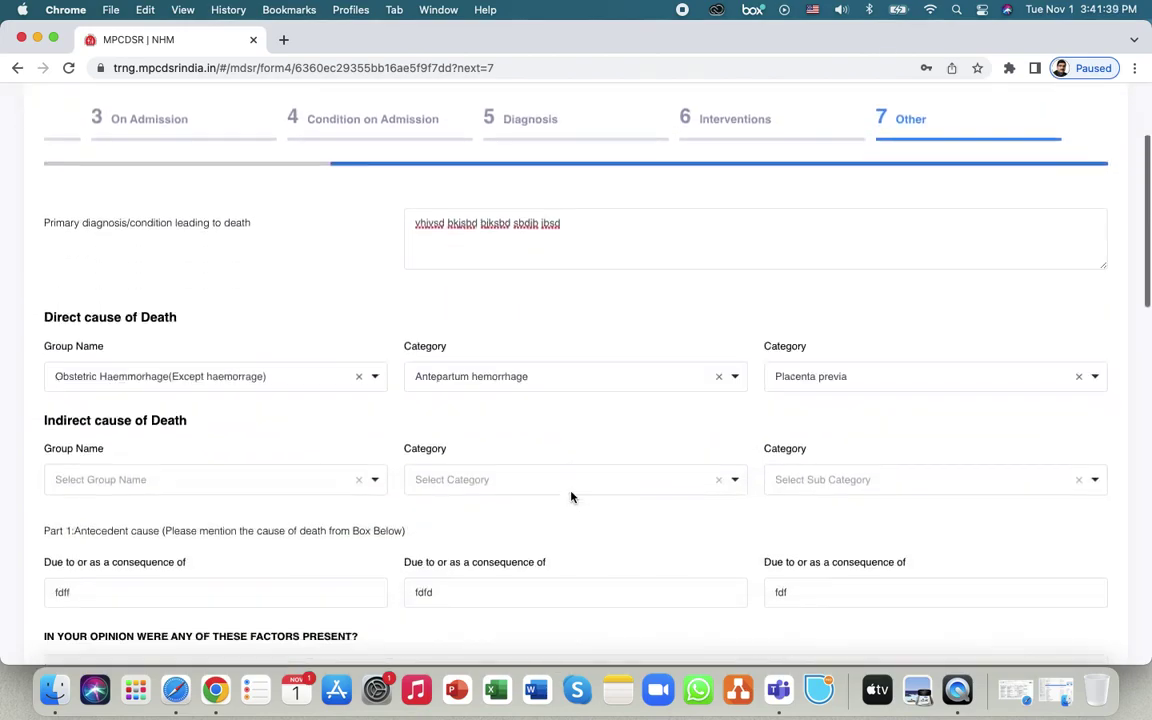
{"action": "scroll", "coordinate": [571, 494], "scroll_direction": "down", "scroll_amount": 20}
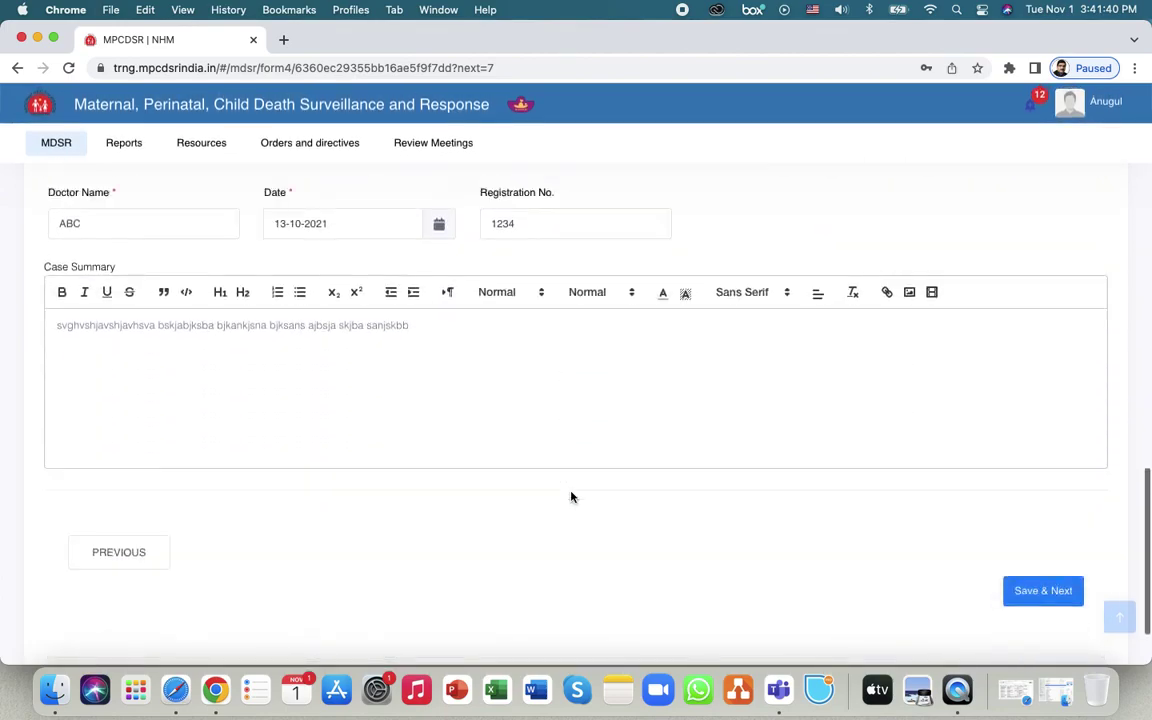
{"action": "scroll", "coordinate": [571, 497], "scroll_direction": "down", "scroll_amount": 2}
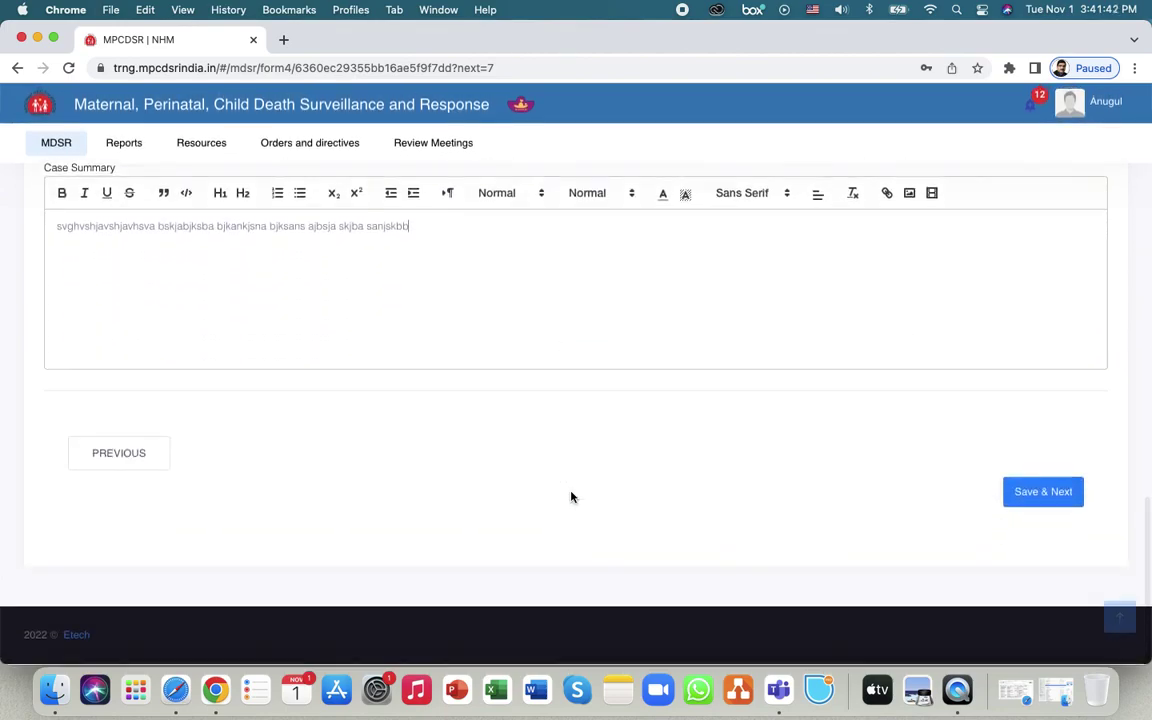
{"action": "left_click", "coordinate": [1043, 494]}
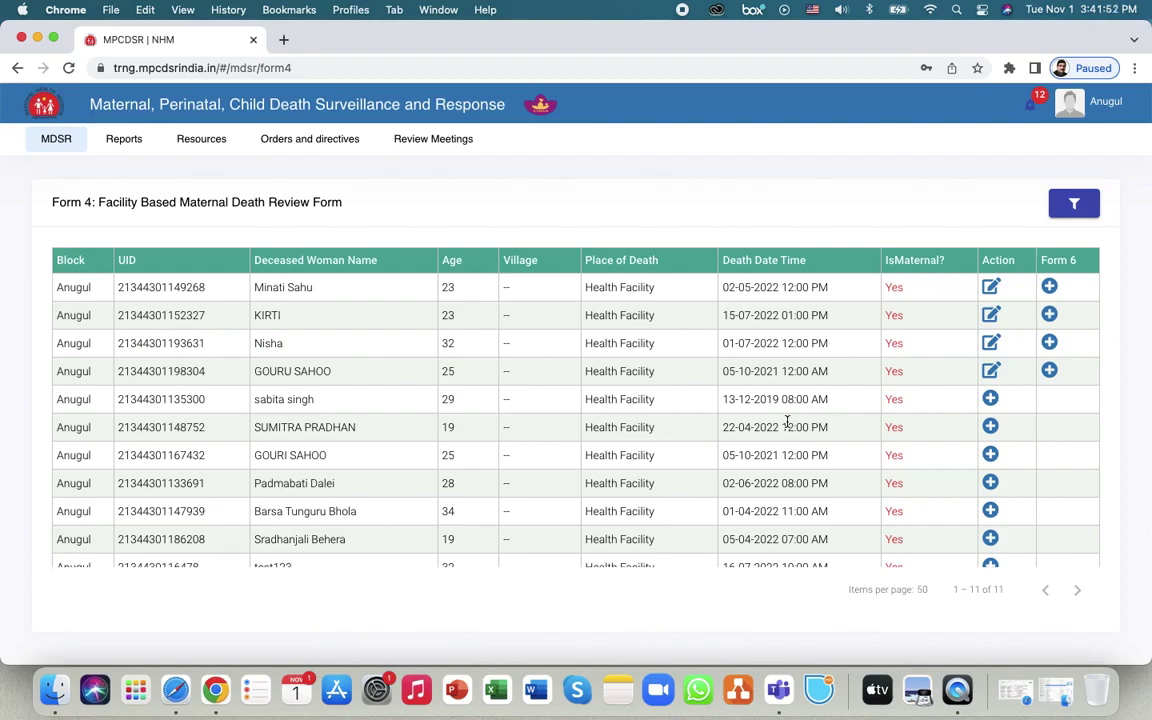
Reopen the fourth listed case's Form 4 for editing, append text to the nodal person's address, and save the General Information section.
{"action": "left_click", "coordinate": [991, 372]}
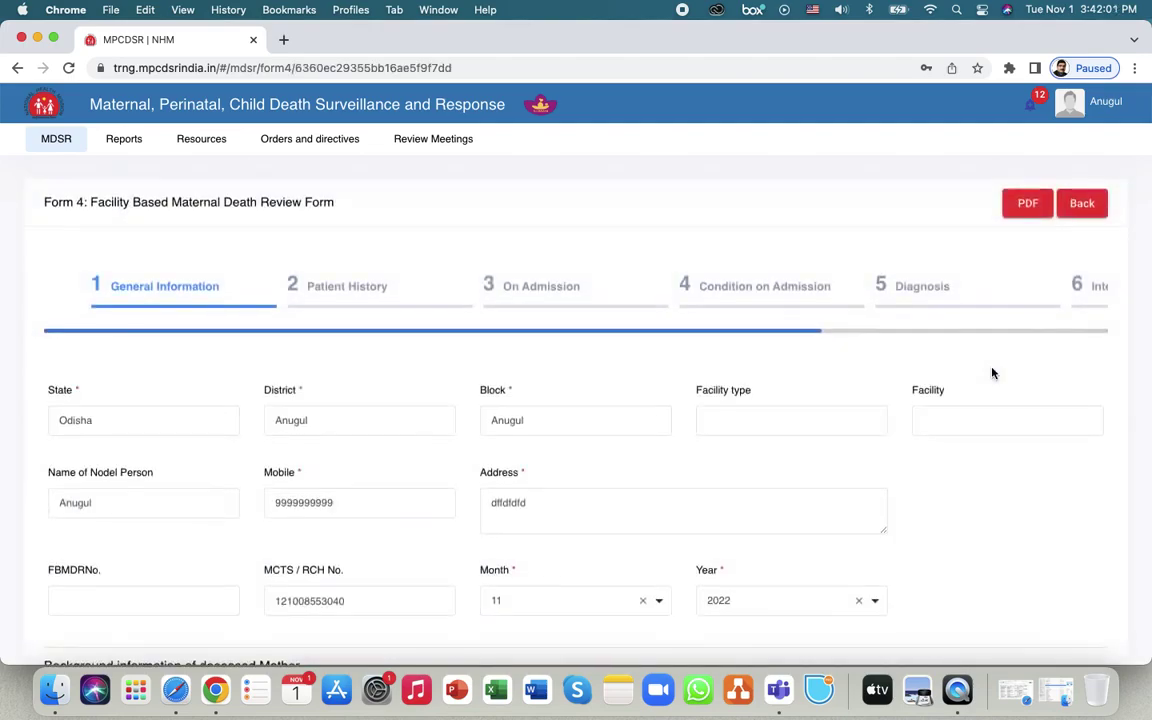
{"action": "scroll", "coordinate": [581, 373], "scroll_direction": "down", "scroll_amount": 3}
{"action": "left_click", "coordinate": [567, 380]}
{"action": "type", "text": "bsajbsbja nsjanjs"}
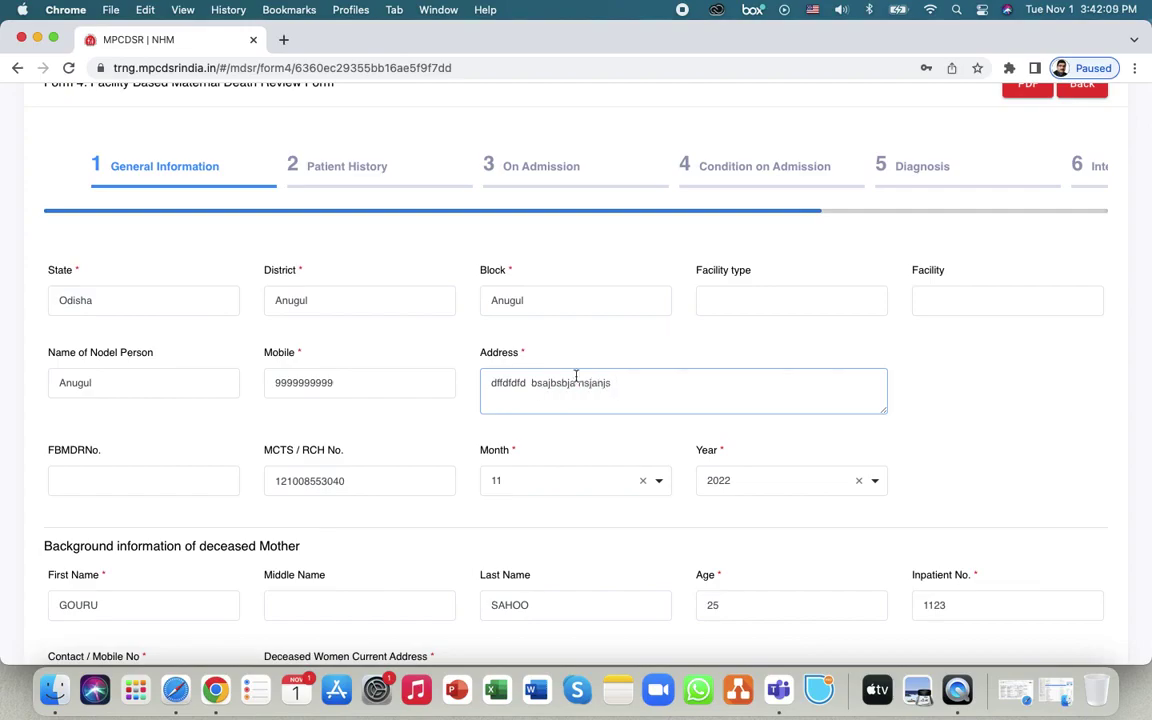
{"action": "scroll", "coordinate": [740, 386], "scroll_direction": "down", "scroll_amount": 10}
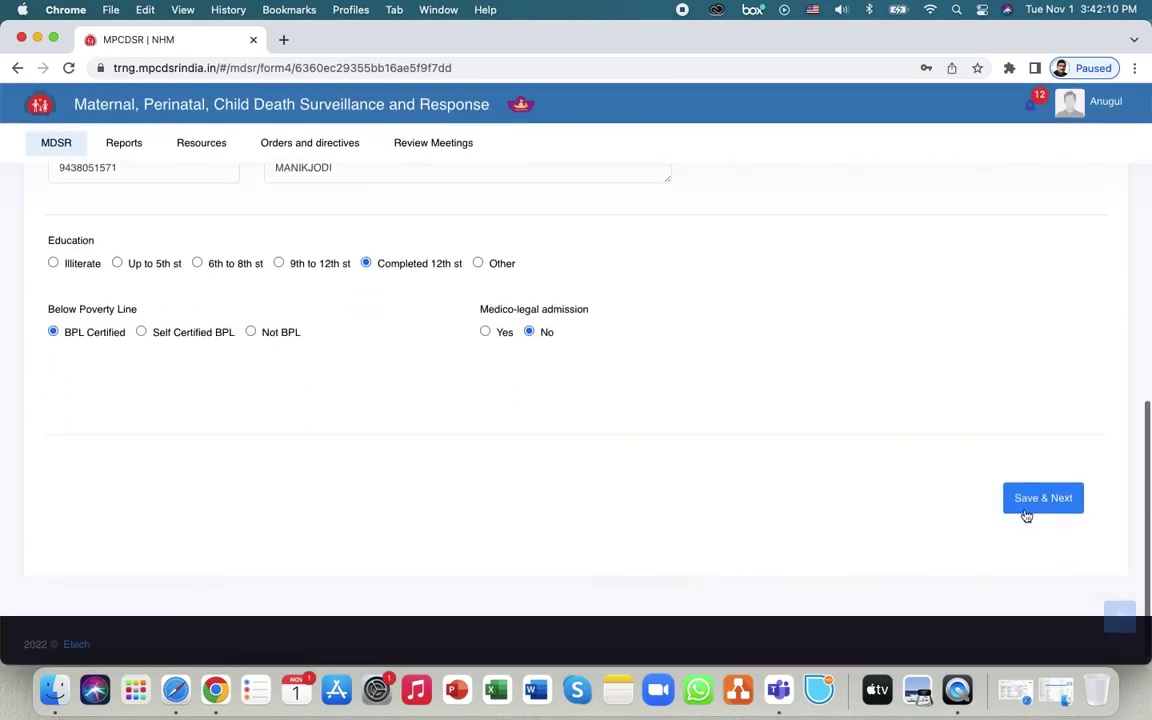
{"action": "left_click", "coordinate": [1040, 558]}
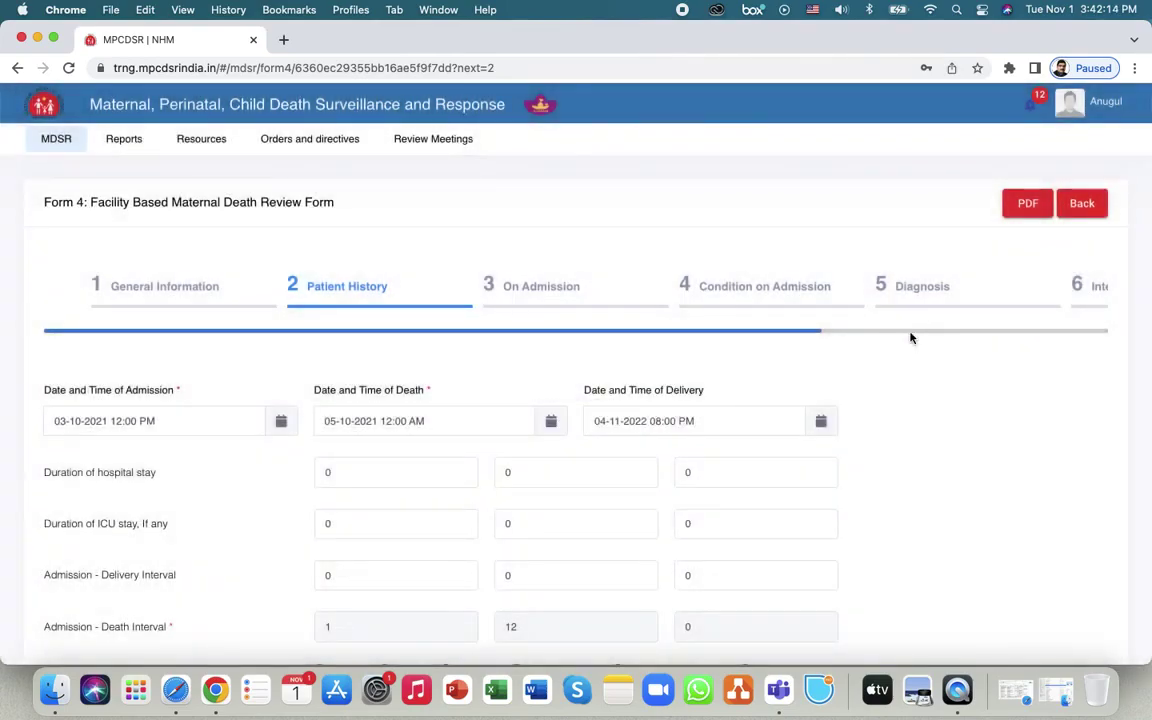
Go to the Other section of the form and save it again to submit the updated record.
{"action": "left_click_drag", "start_coordinate": [760, 331], "coordinate": [1034, 327]}
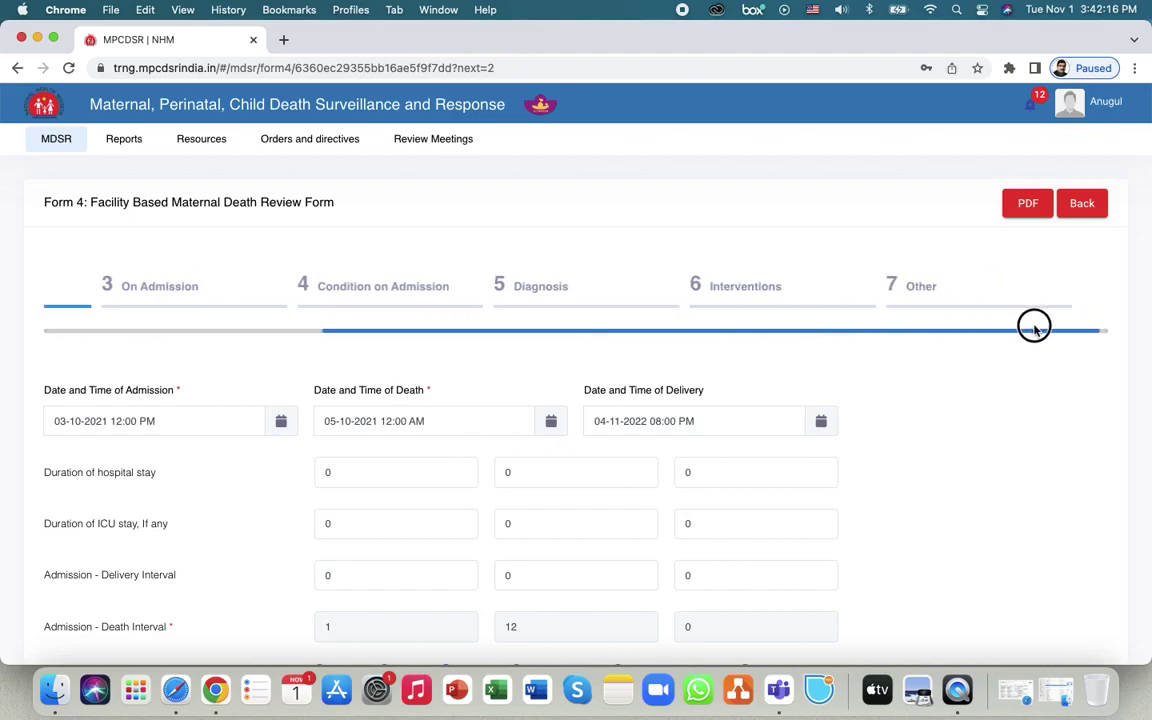
{"action": "left_click", "coordinate": [944, 285]}
{"action": "scroll", "coordinate": [956, 402], "scroll_direction": "down", "scroll_amount": 15}
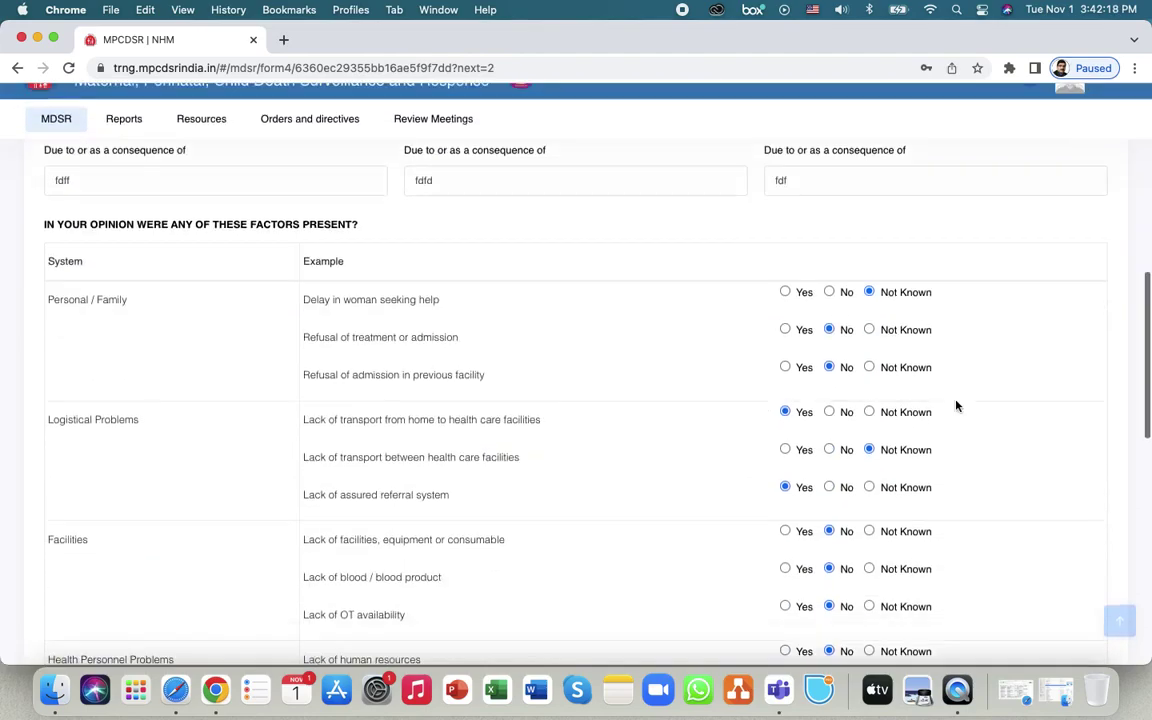
{"action": "left_click", "coordinate": [1041, 513]}
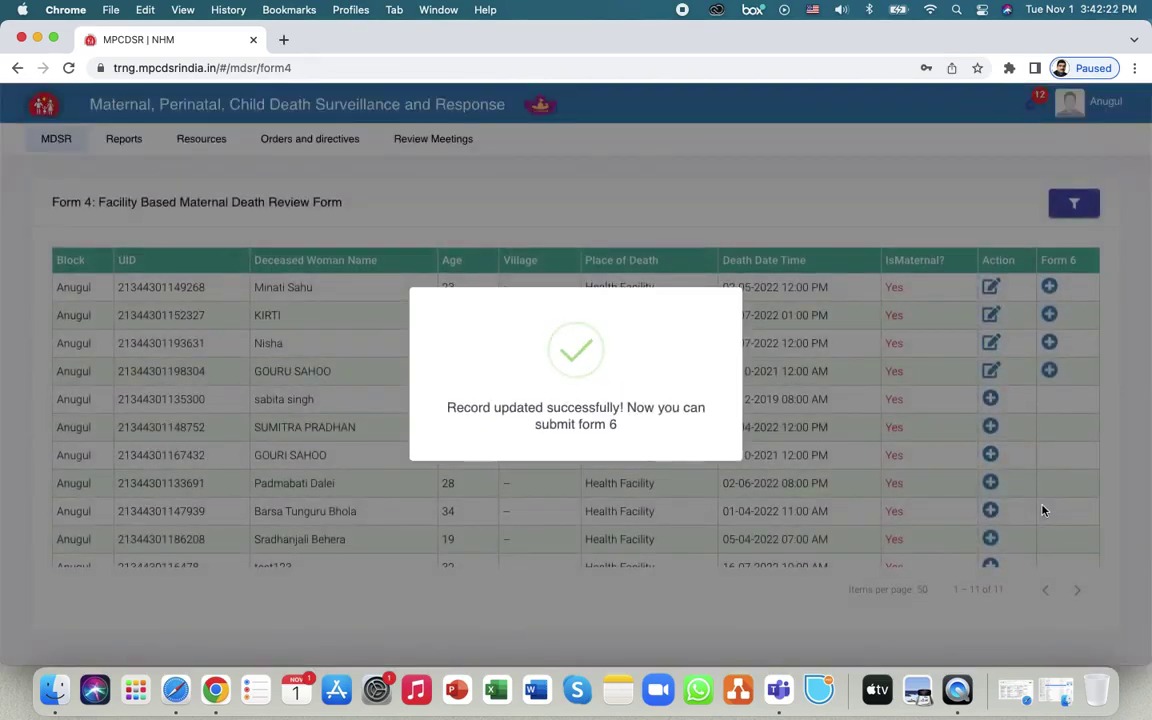